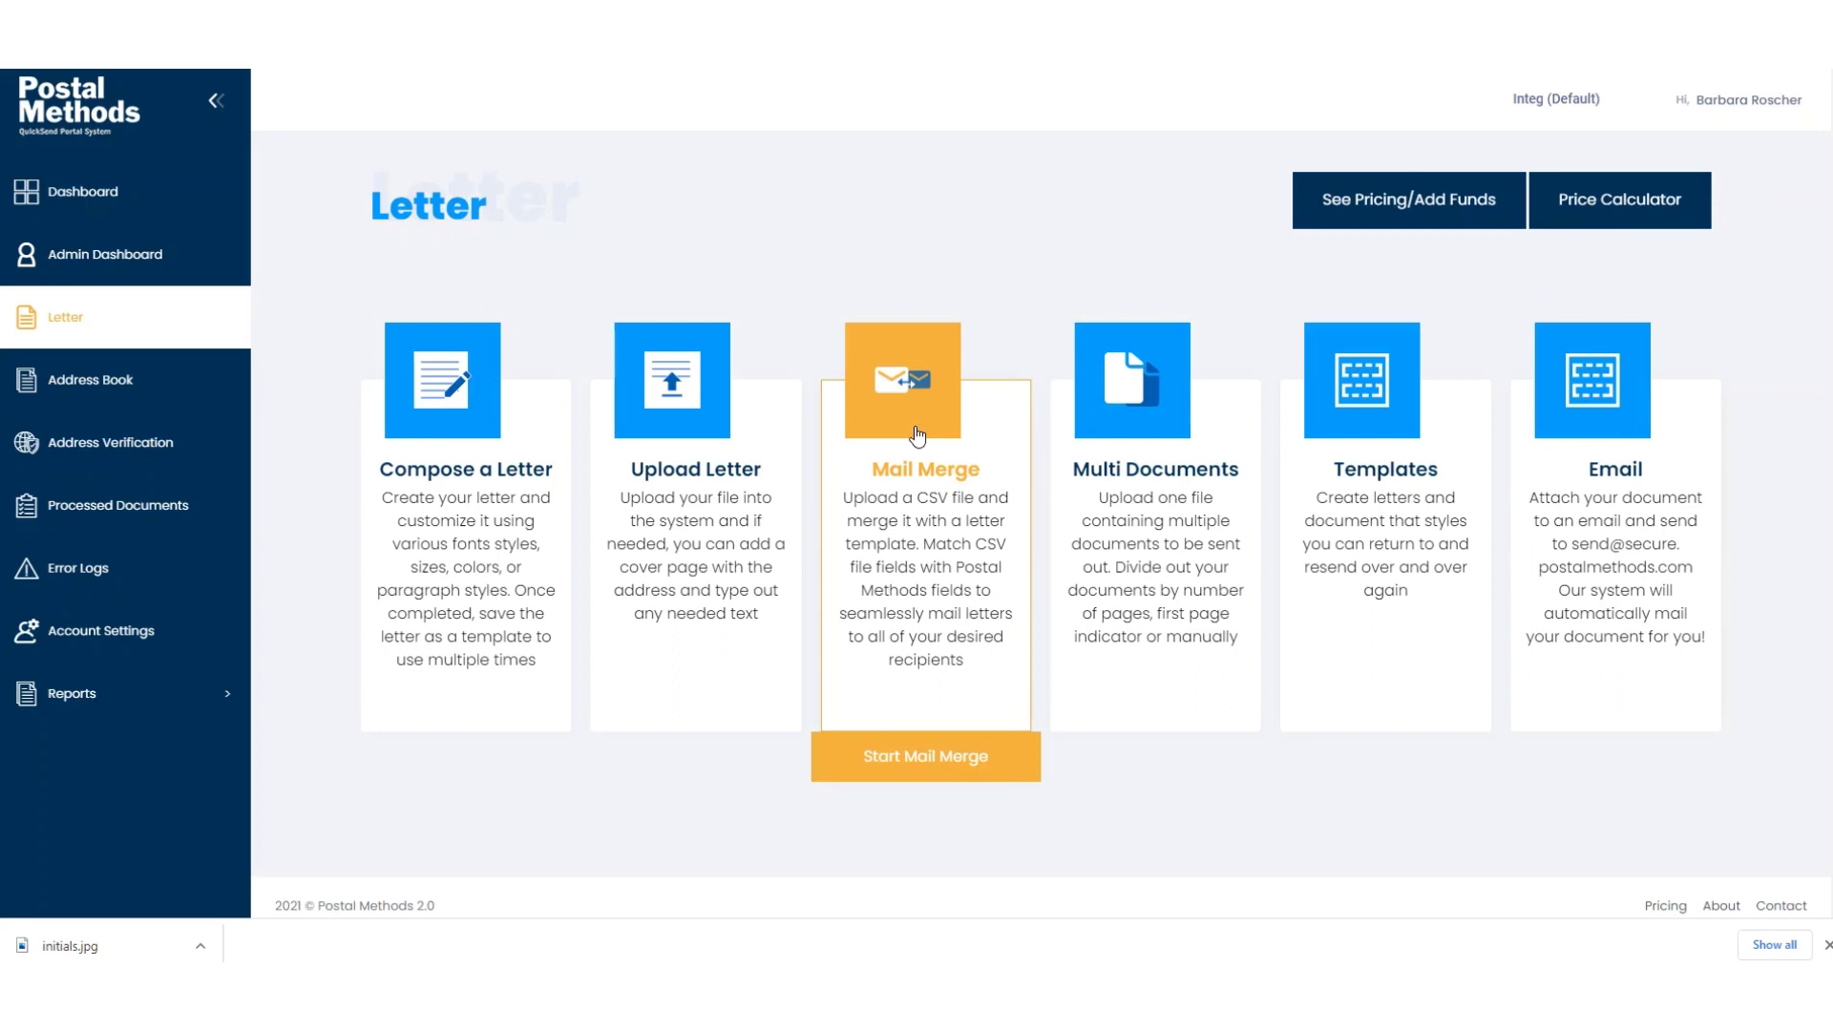
Start a mail merge and set its description to "Thank You Letters".
left_click(911, 407)
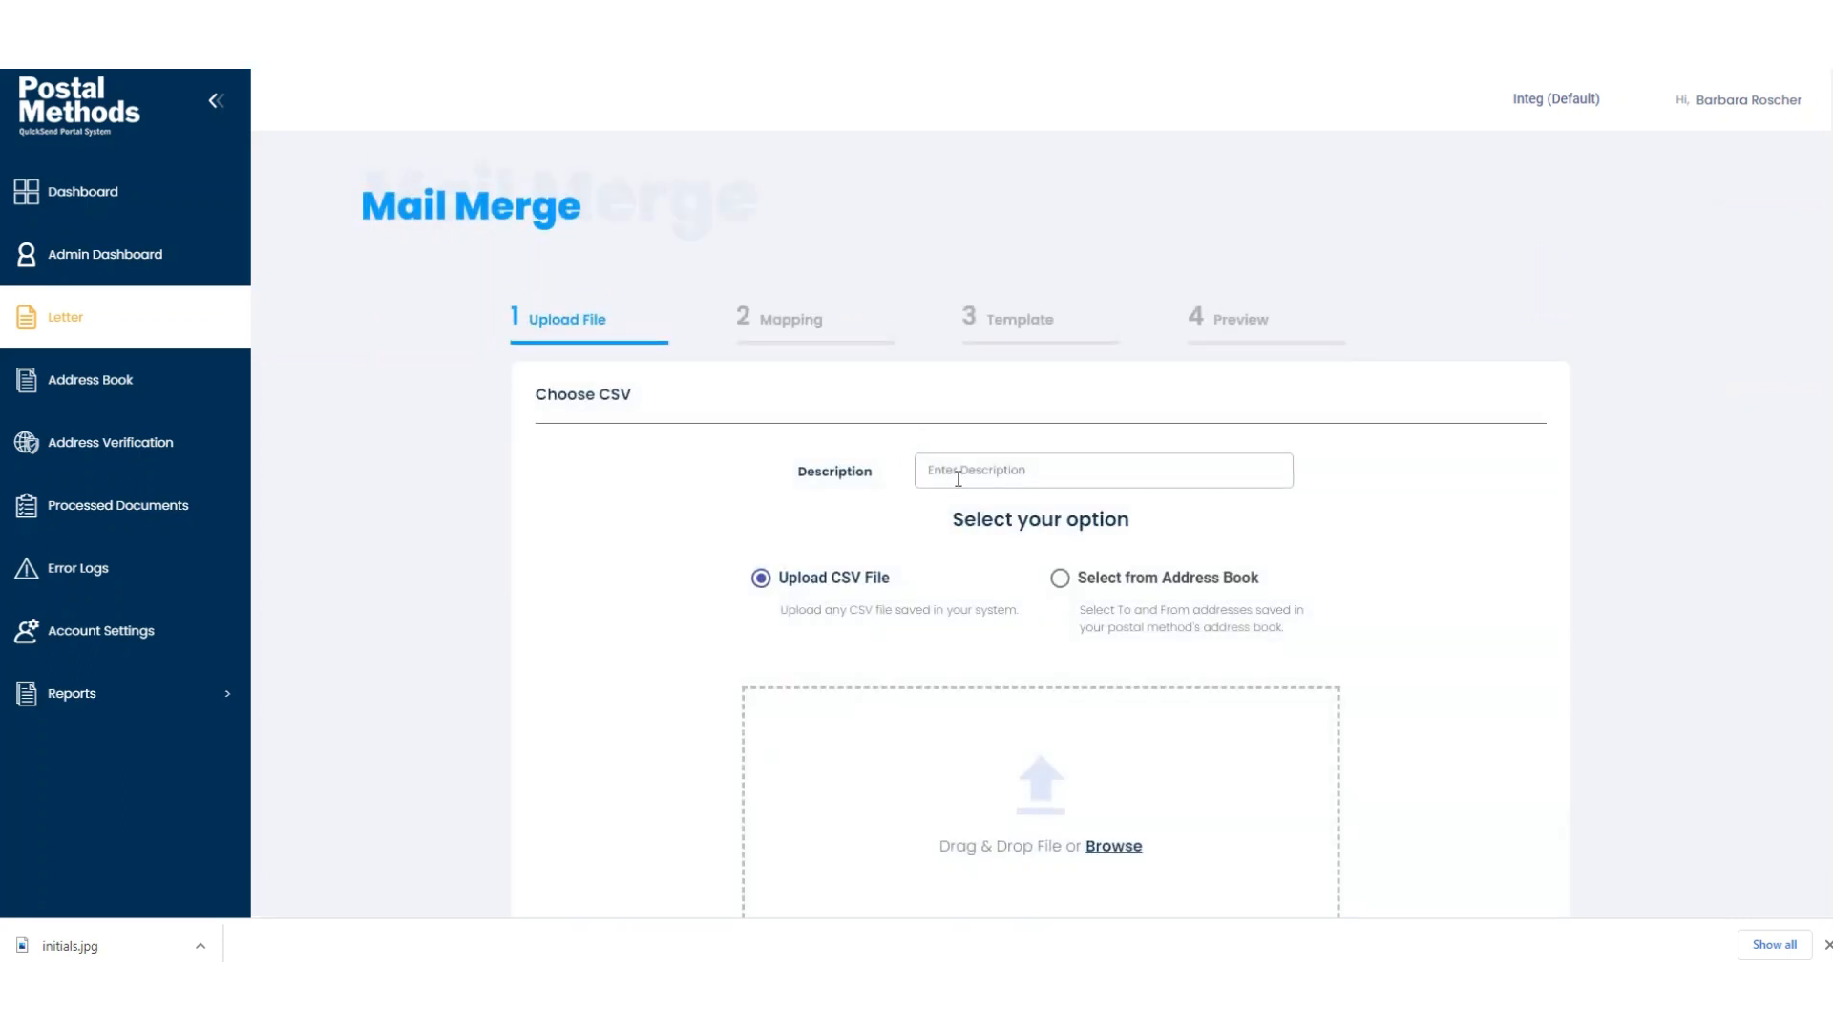
left_click(958, 478)
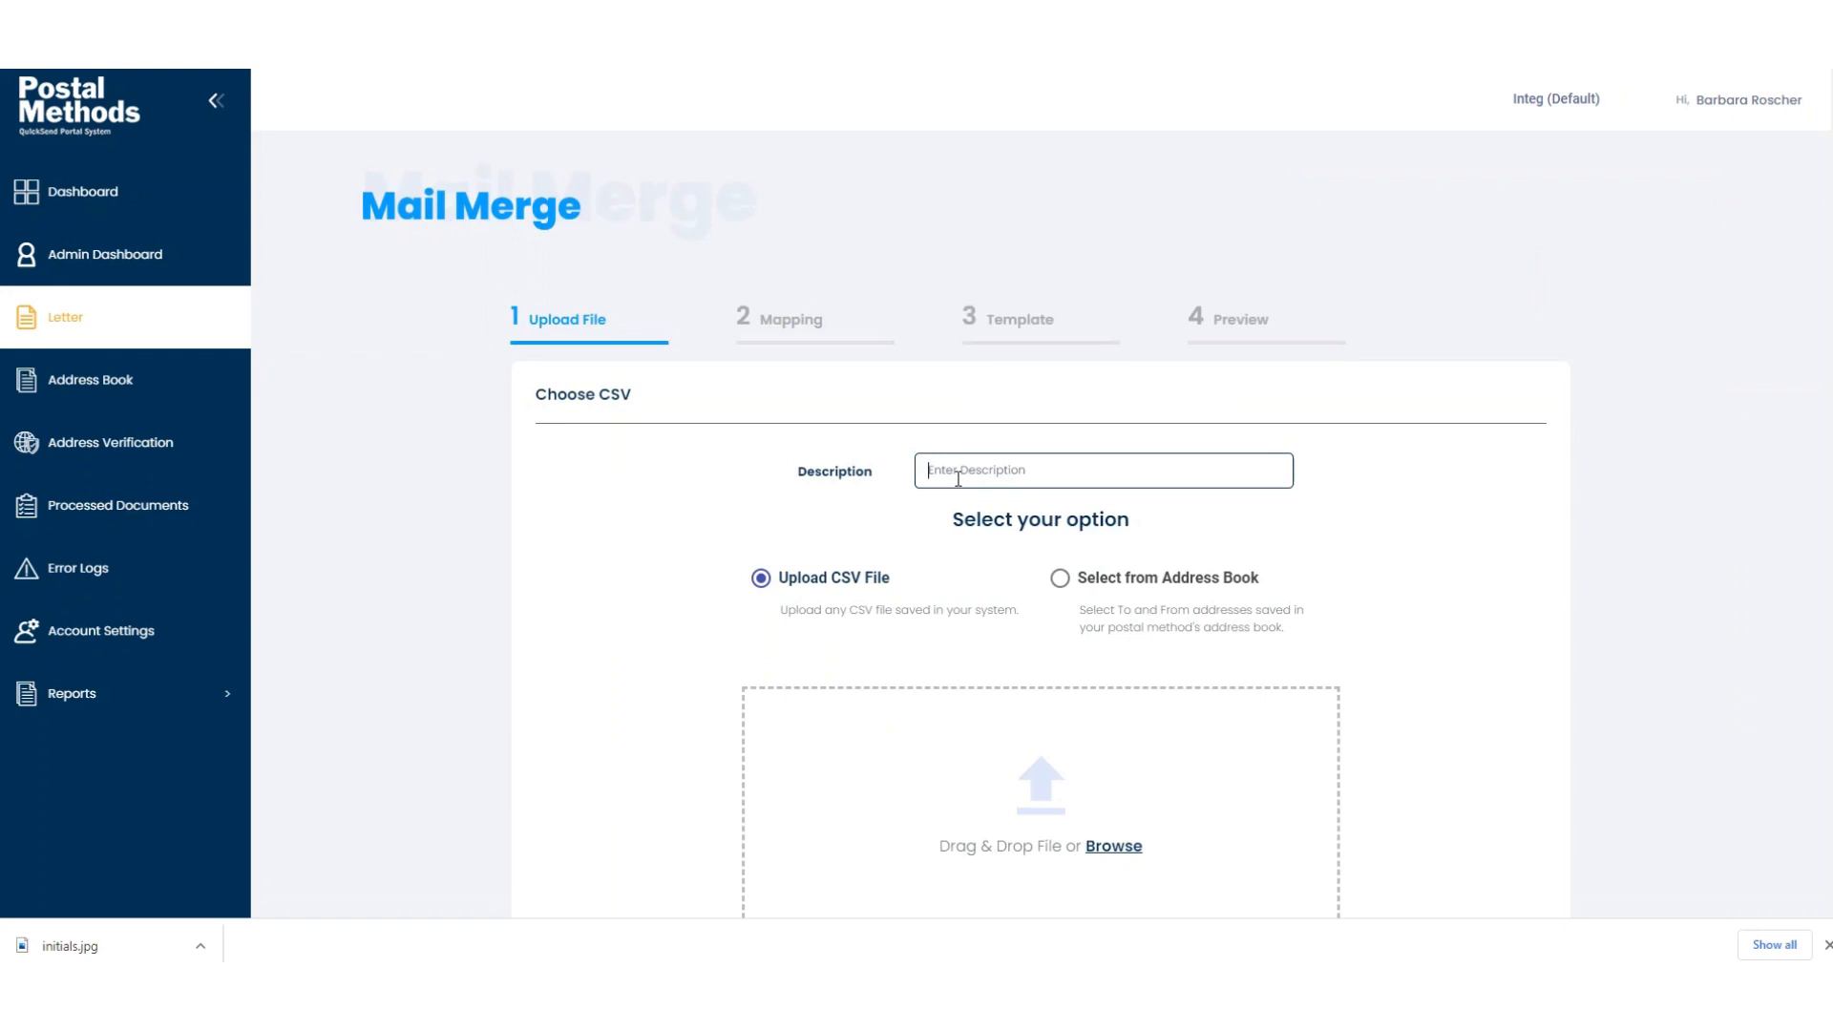
type("Thank You Letters")
Upload Test CSV.csv from the Demo folder on the Desktop and continue to the field mapping.
left_click(1106, 848)
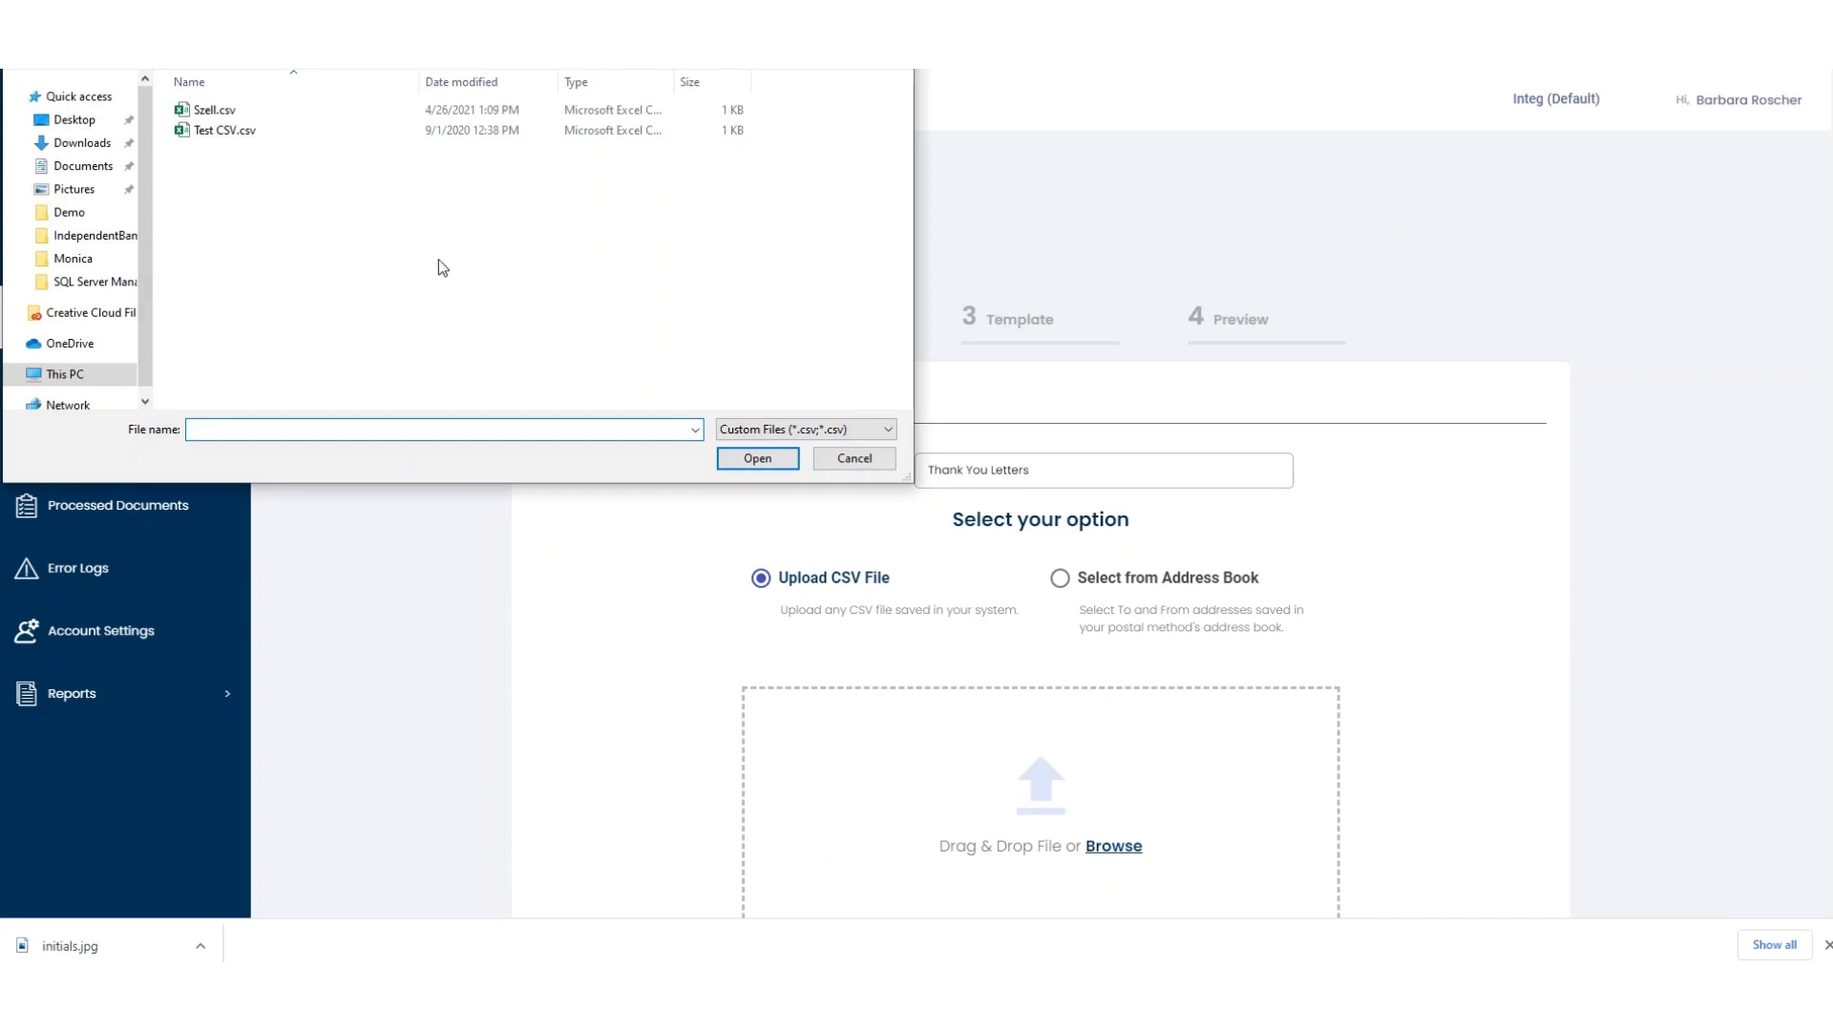
left_click(74, 119)
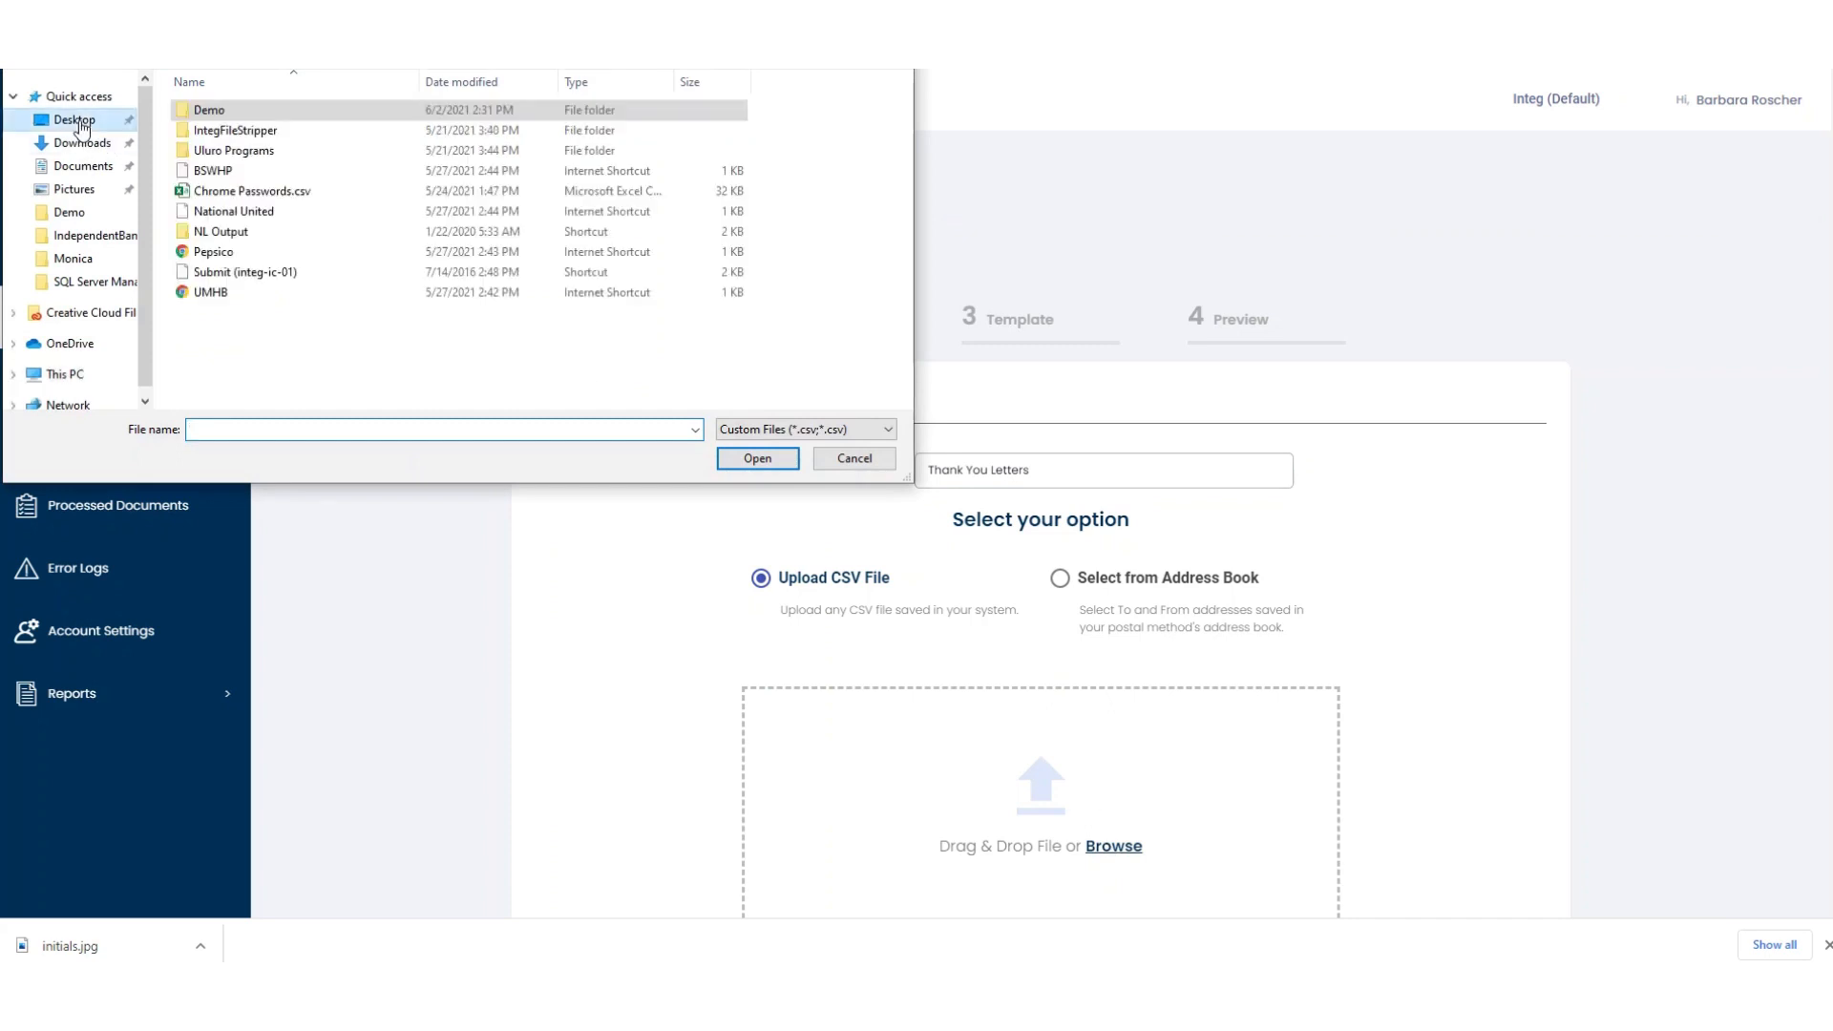
double_click(200, 110)
left_click(214, 131)
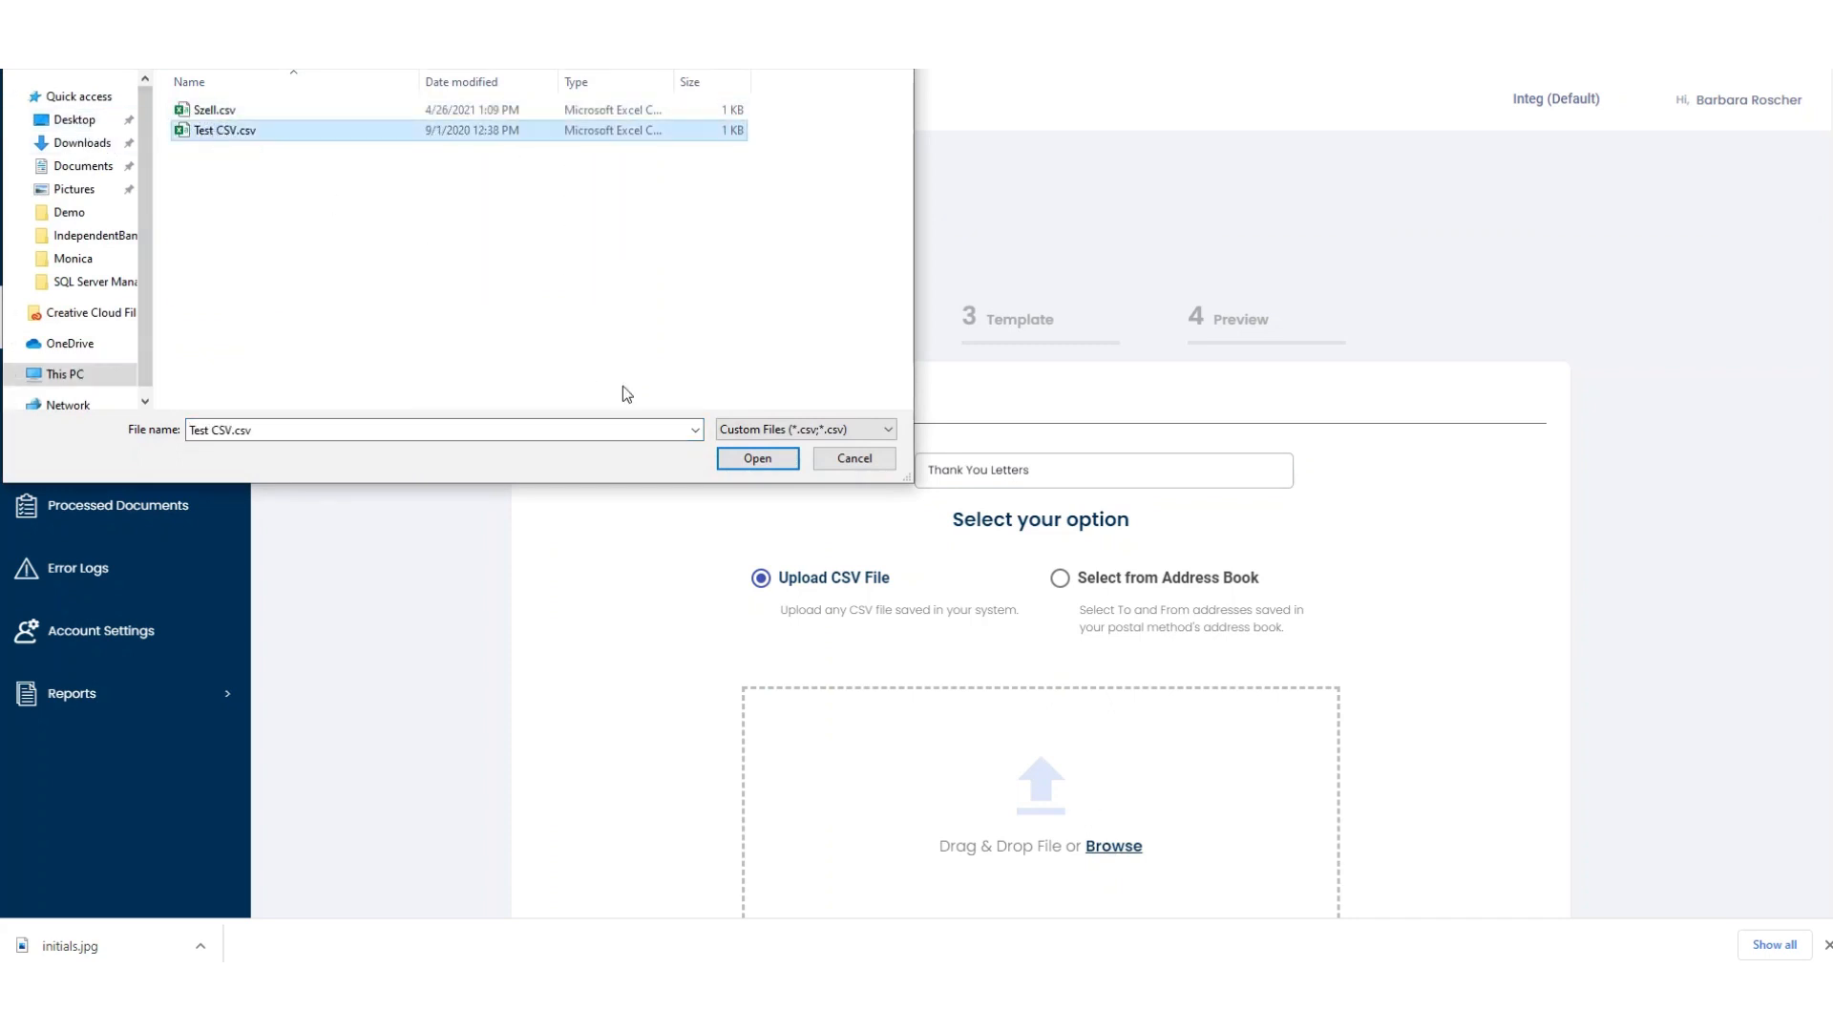
left_click(757, 457)
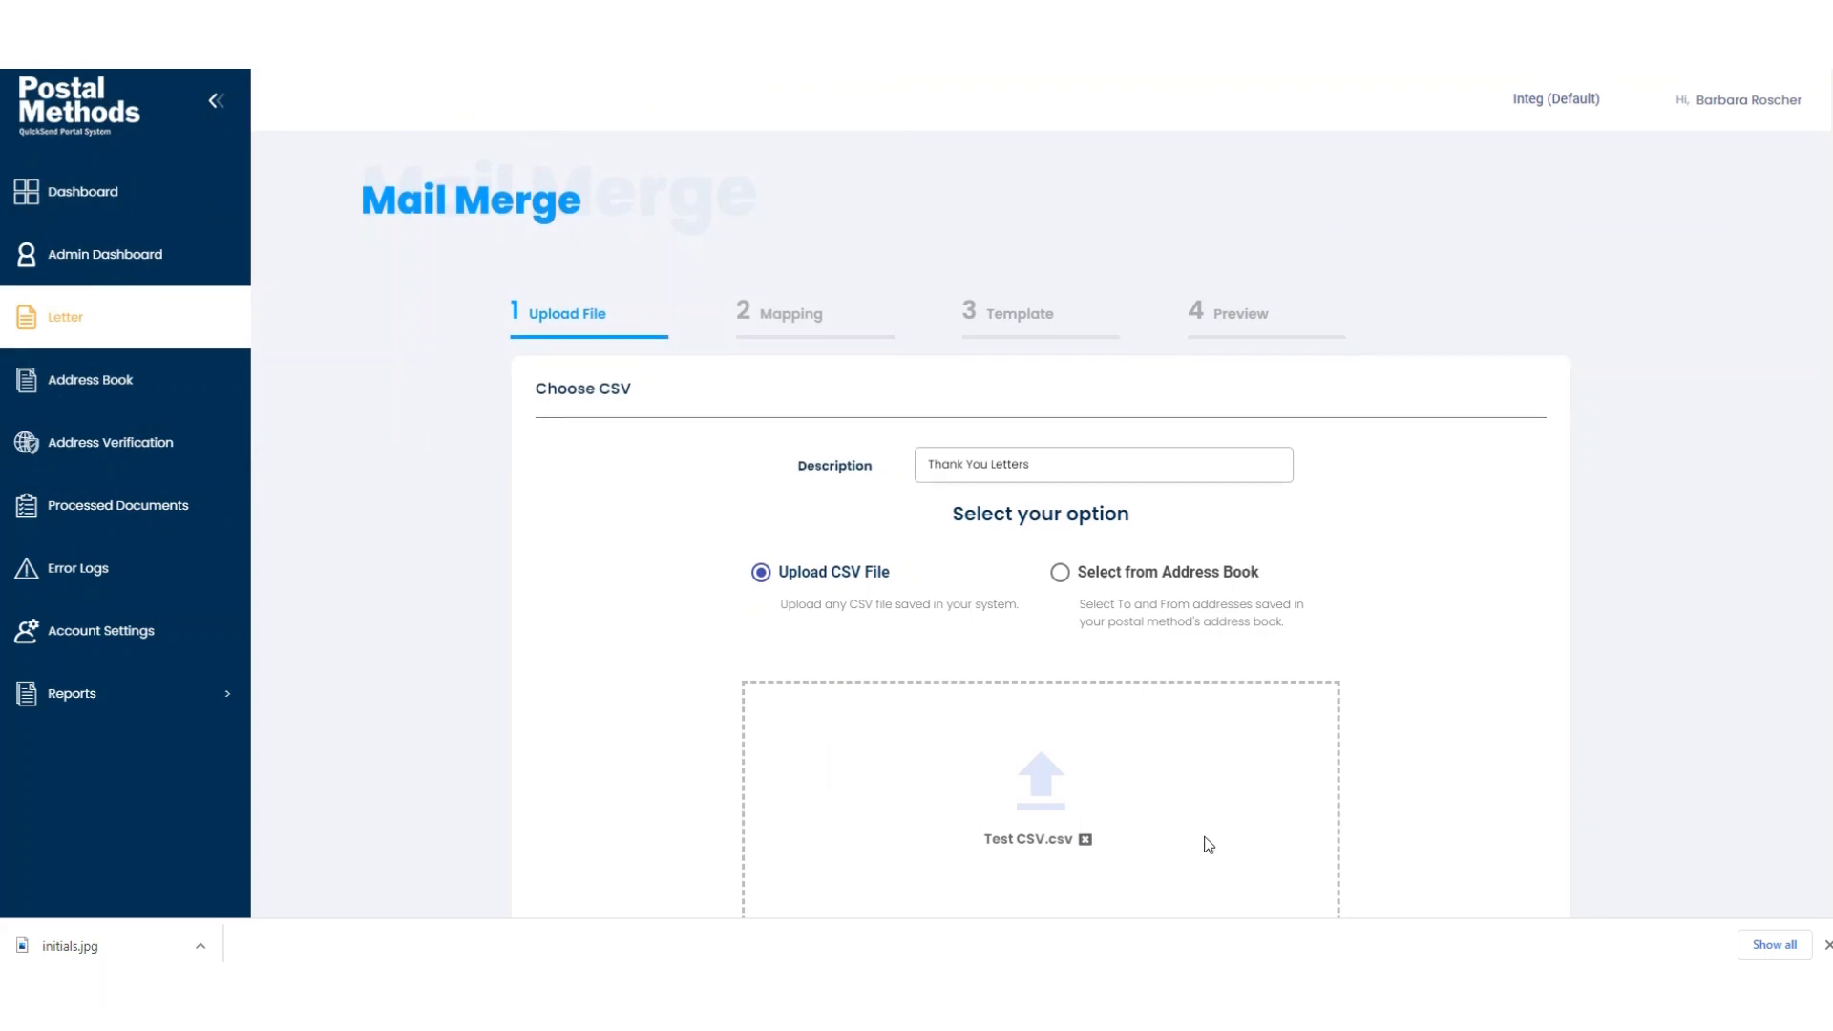
scroll(1208, 859, "down", 1)
scroll(1208, 844, "down", 2)
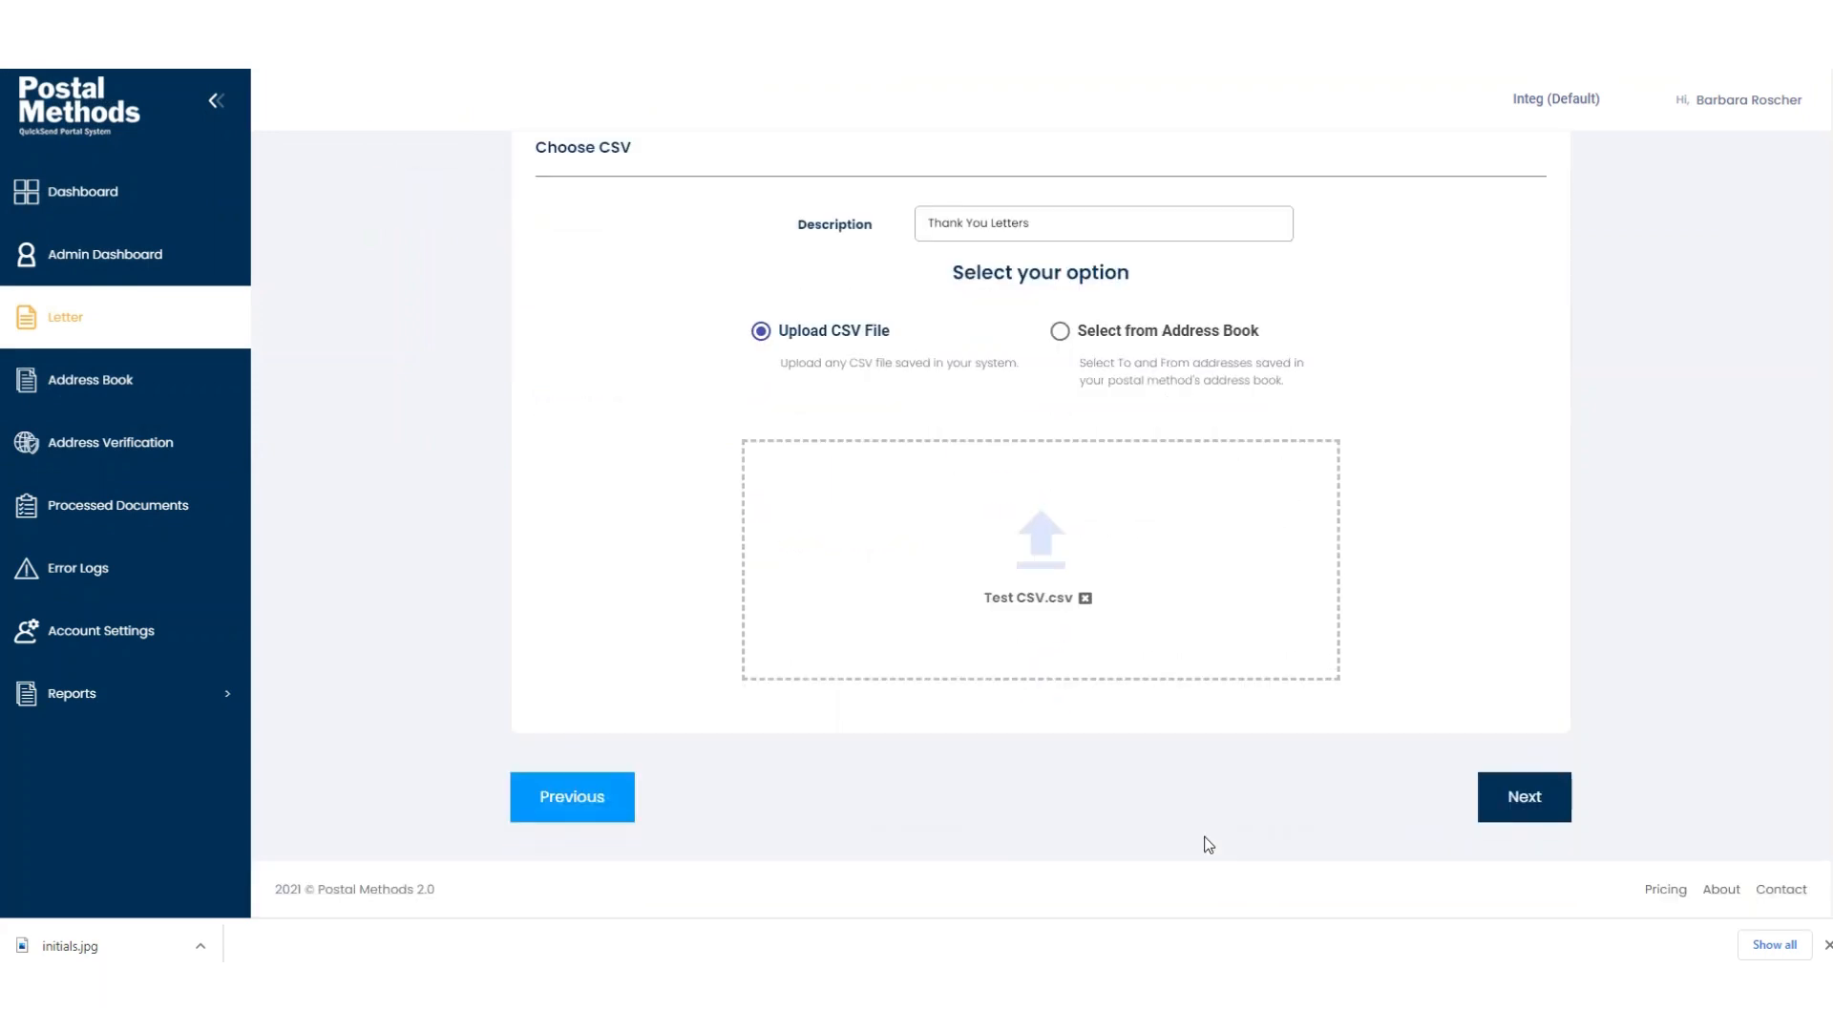
left_click(1519, 804)
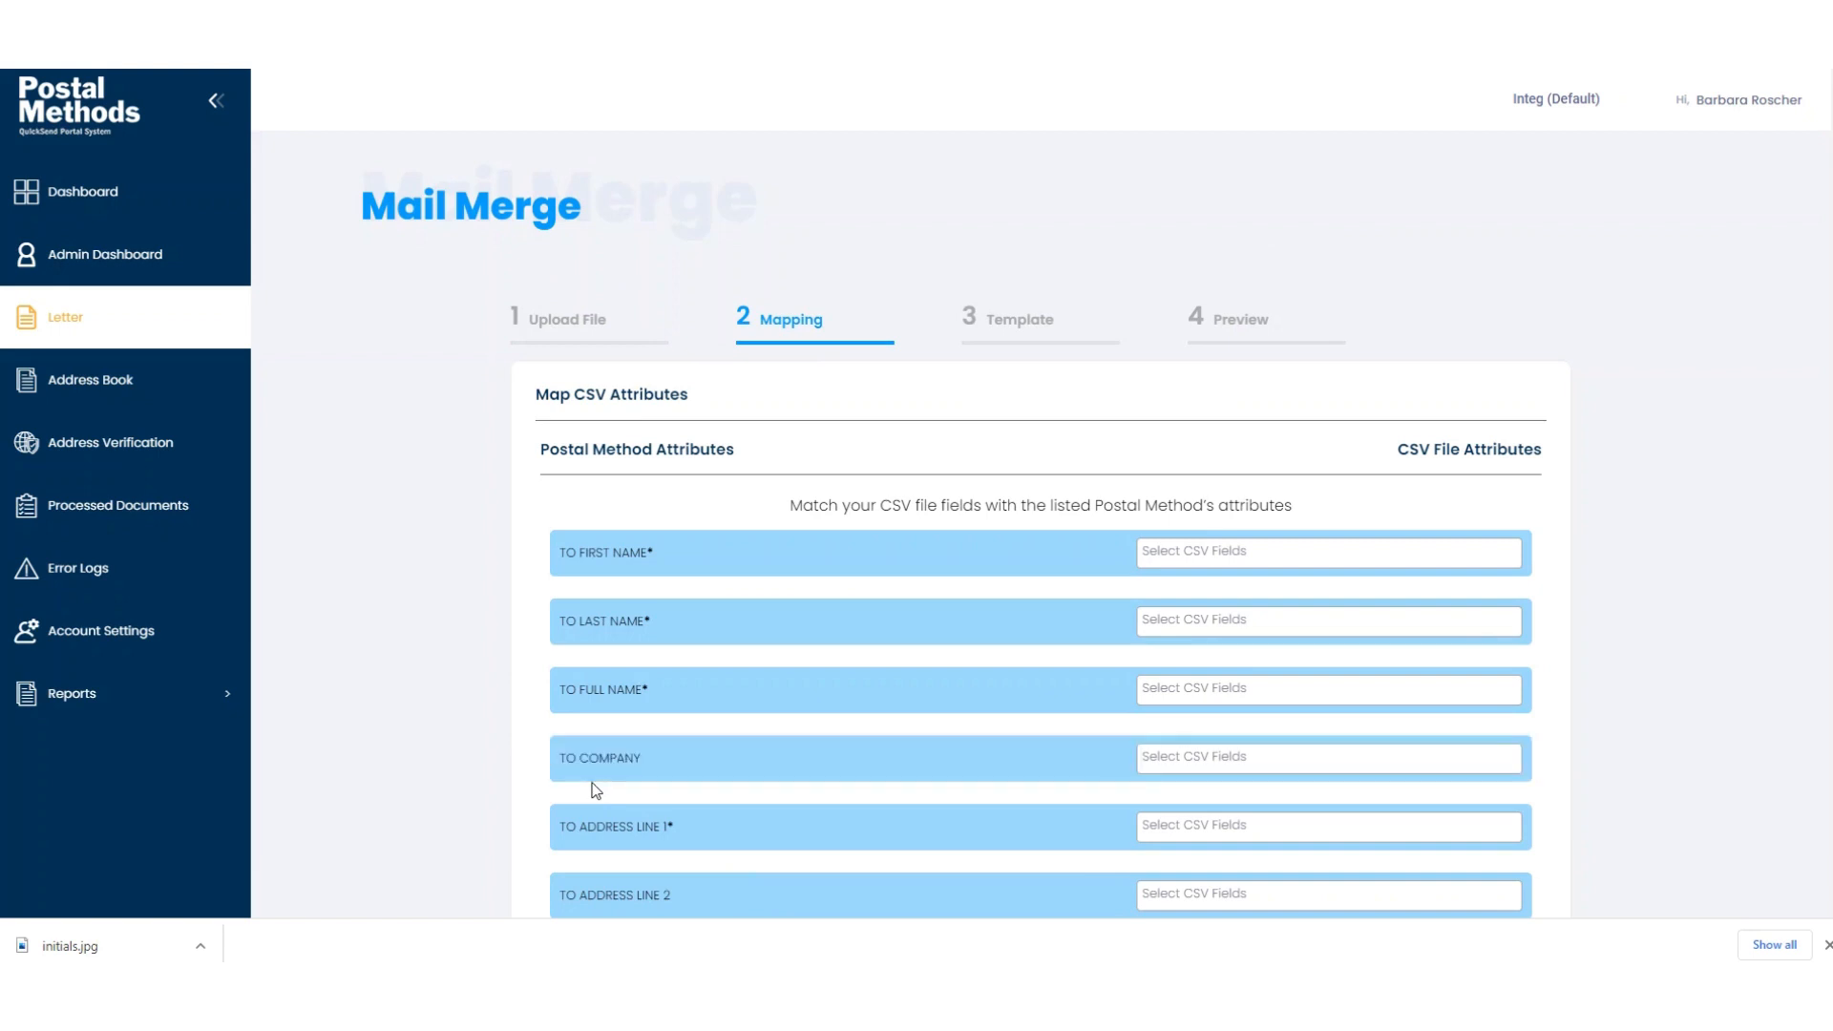
Map To First Name to First Name, To Last Name to Last Name and To Address Line 1 to Address1.
left_click(1193, 554)
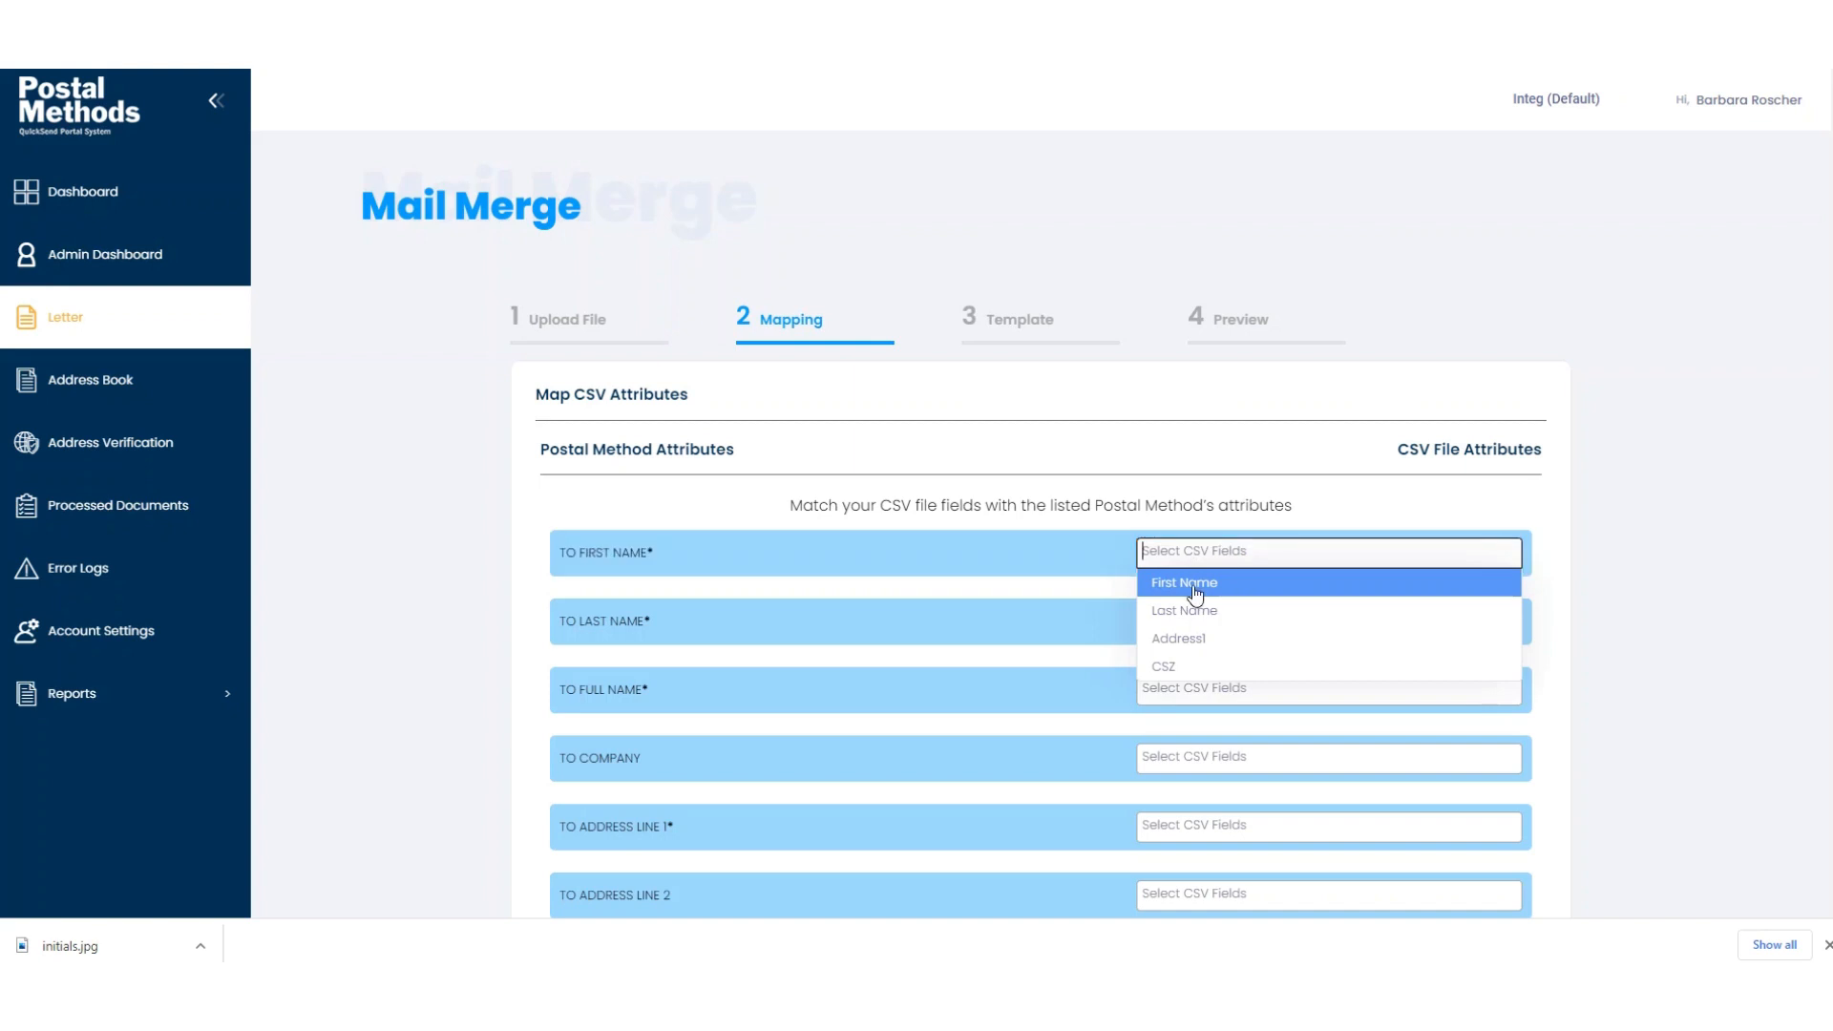
left_click(1189, 584)
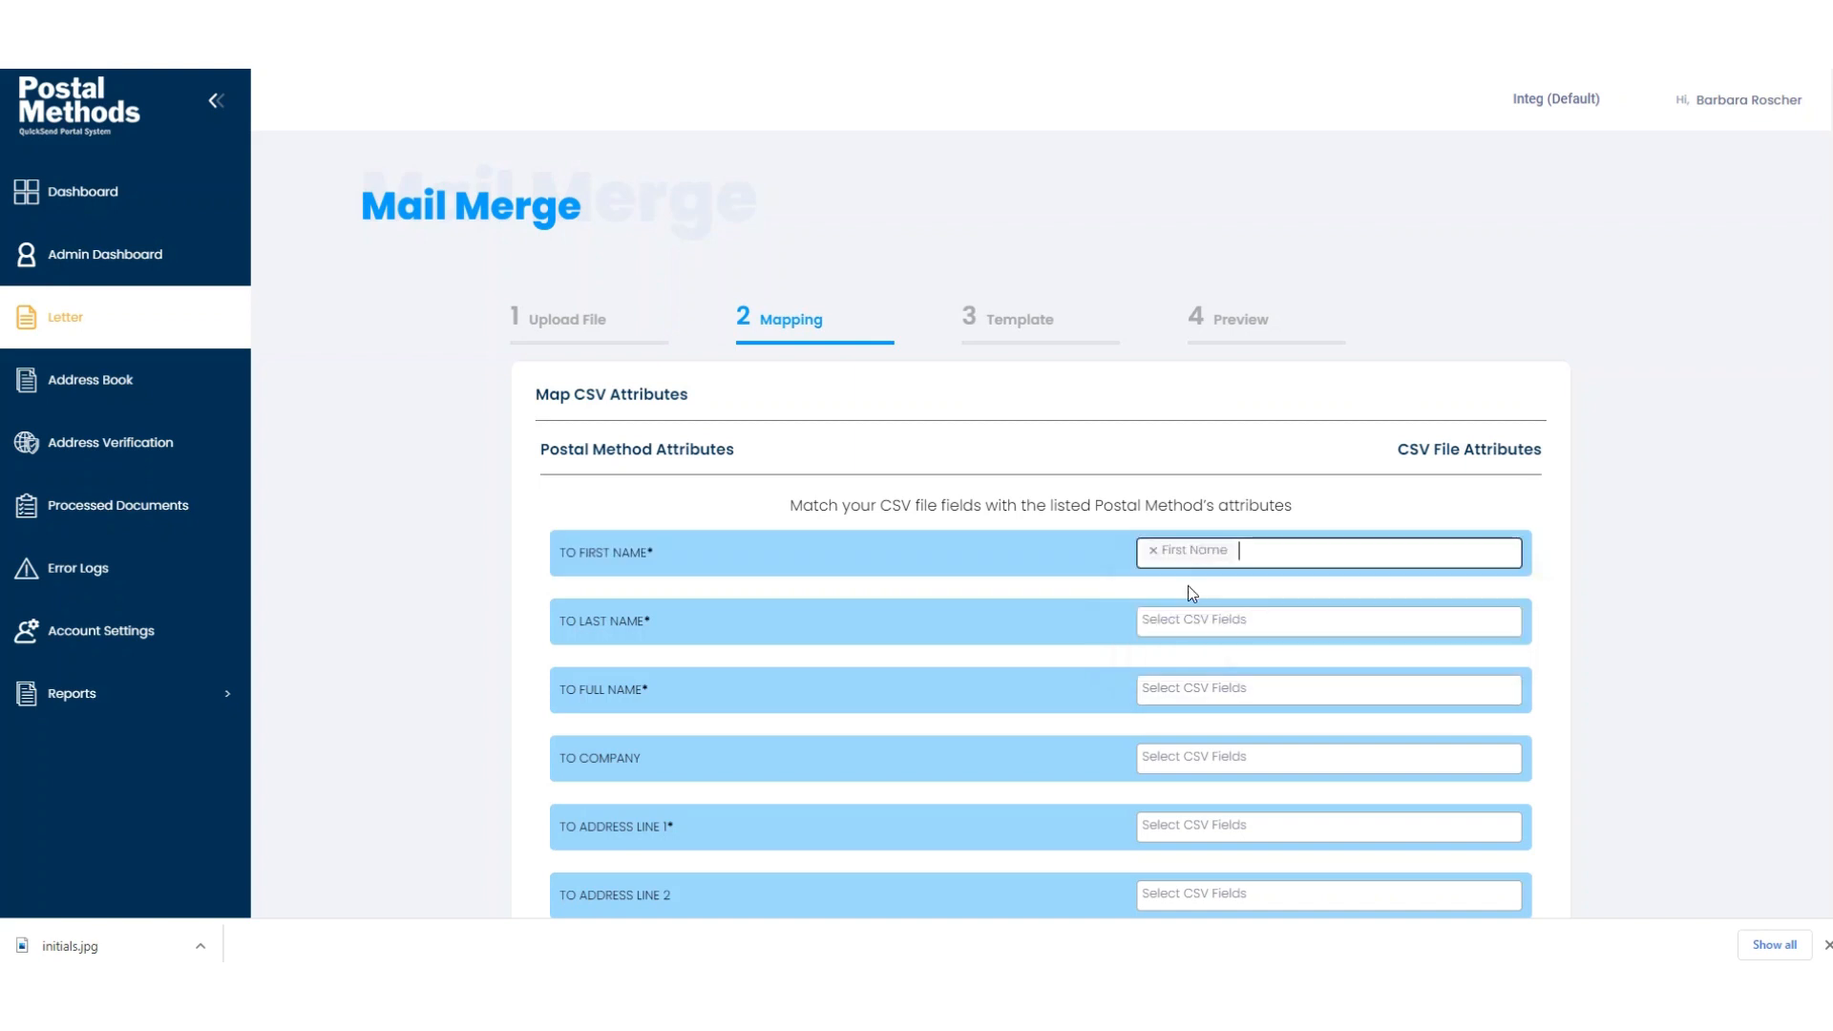
left_click(1188, 622)
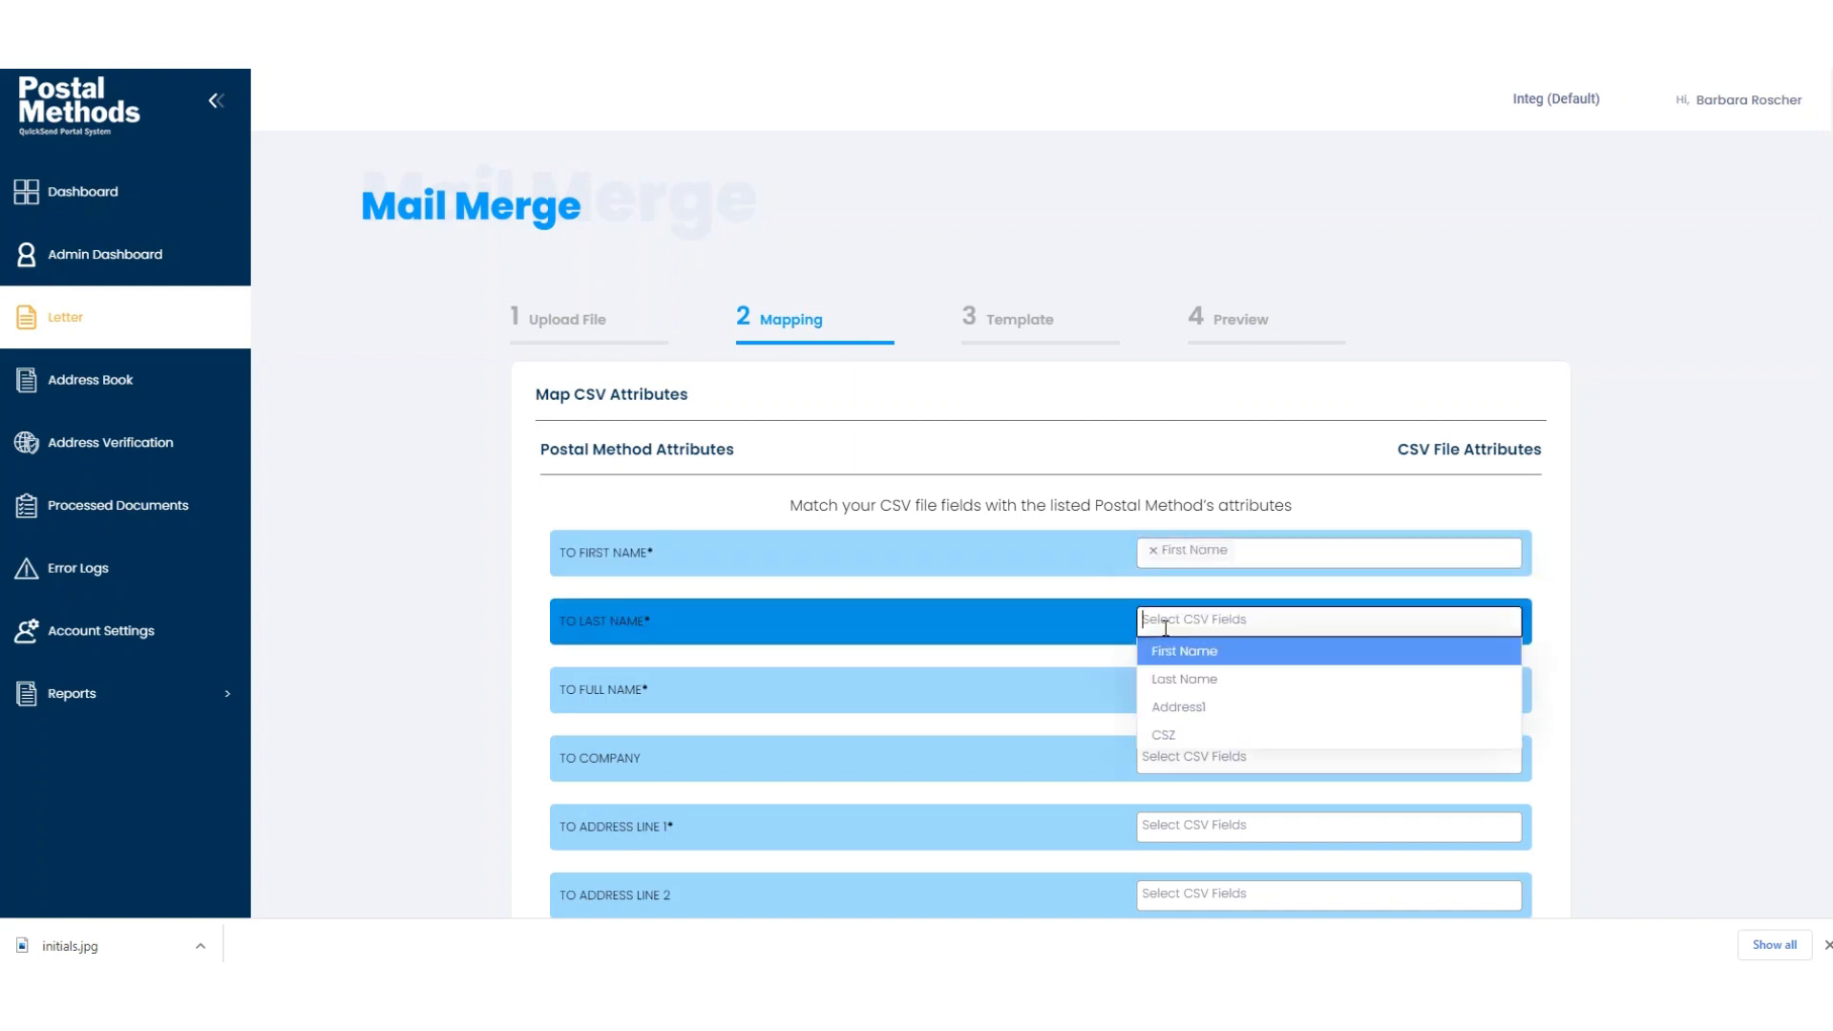
left_click(1183, 681)
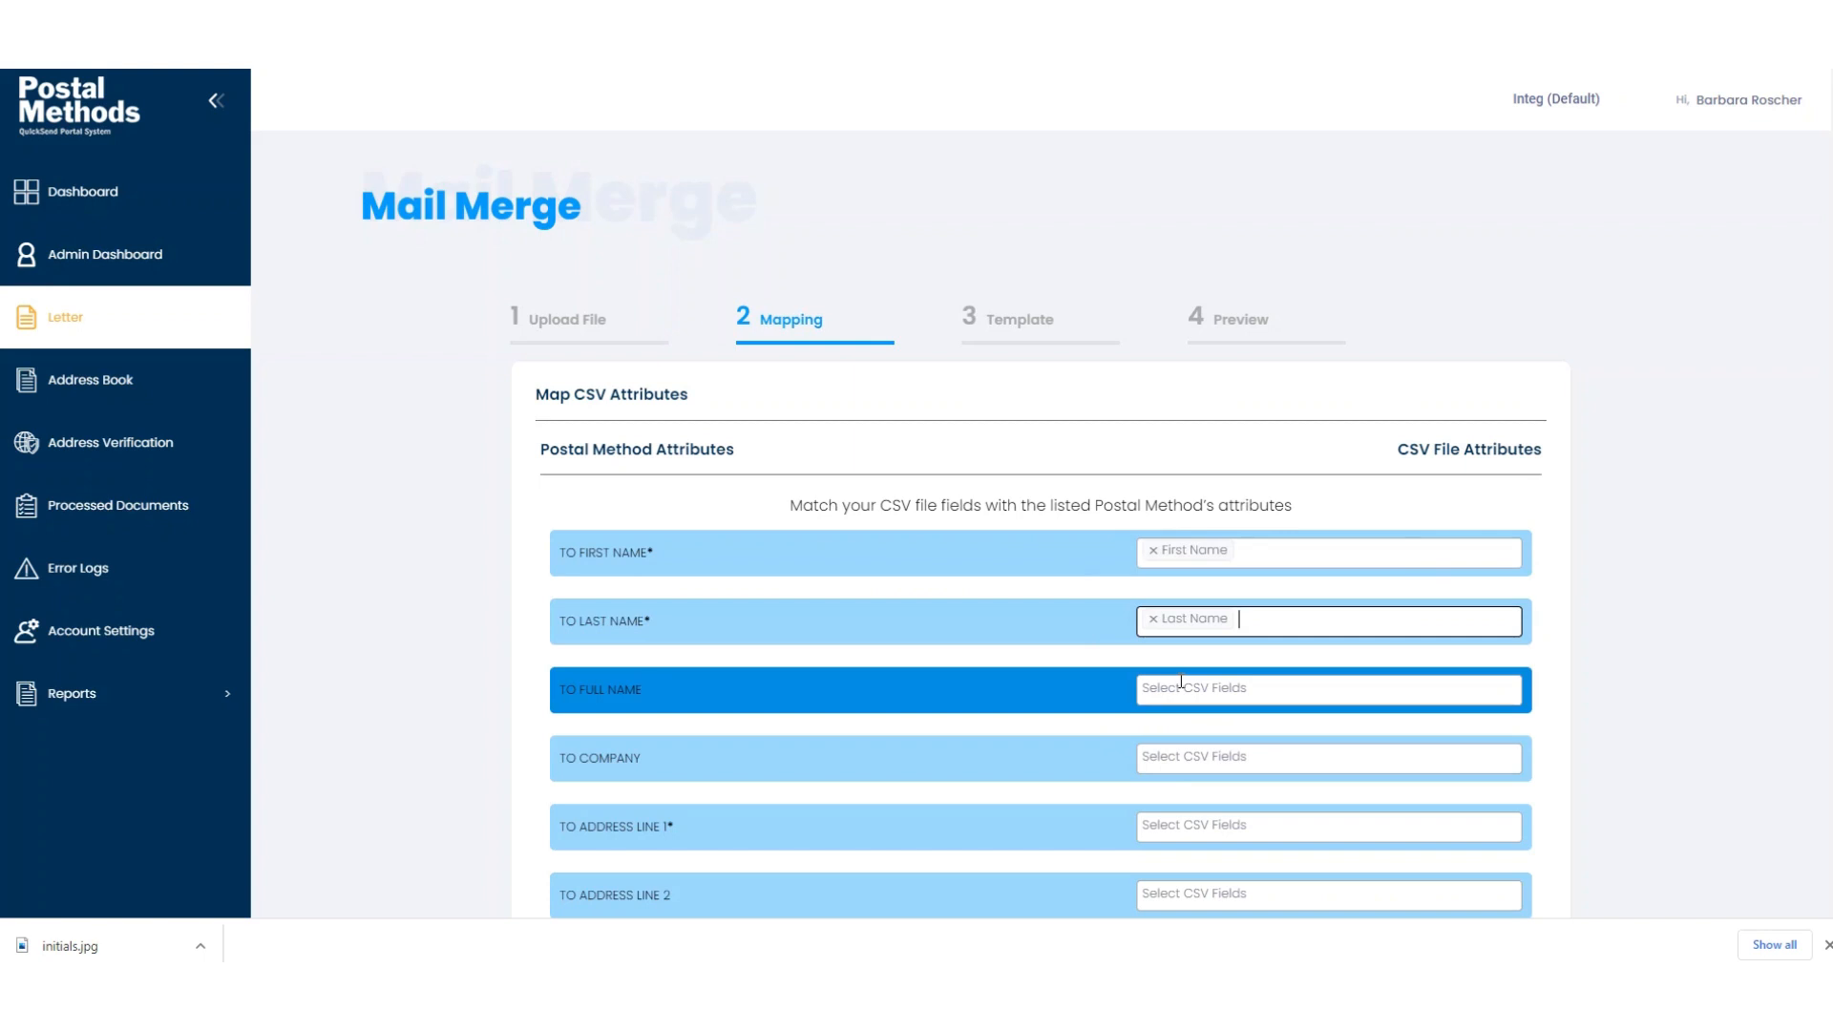
left_click(1152, 823)
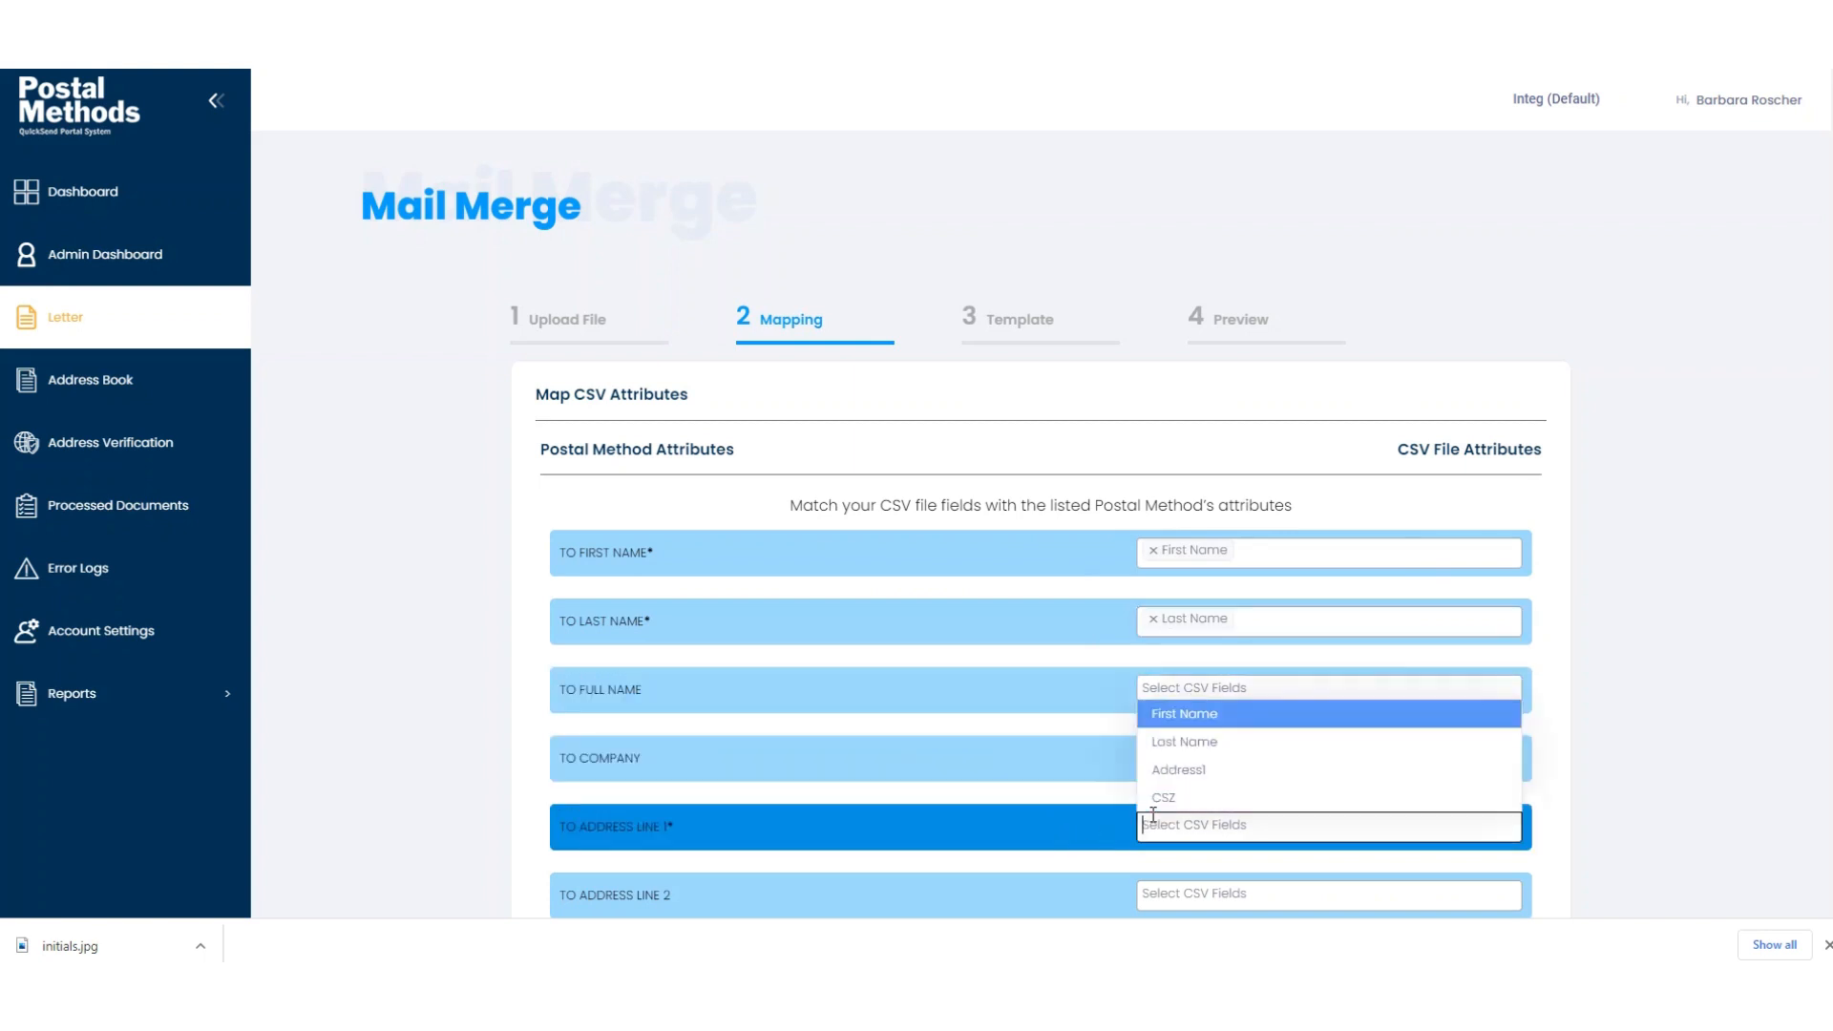
left_click(1149, 770)
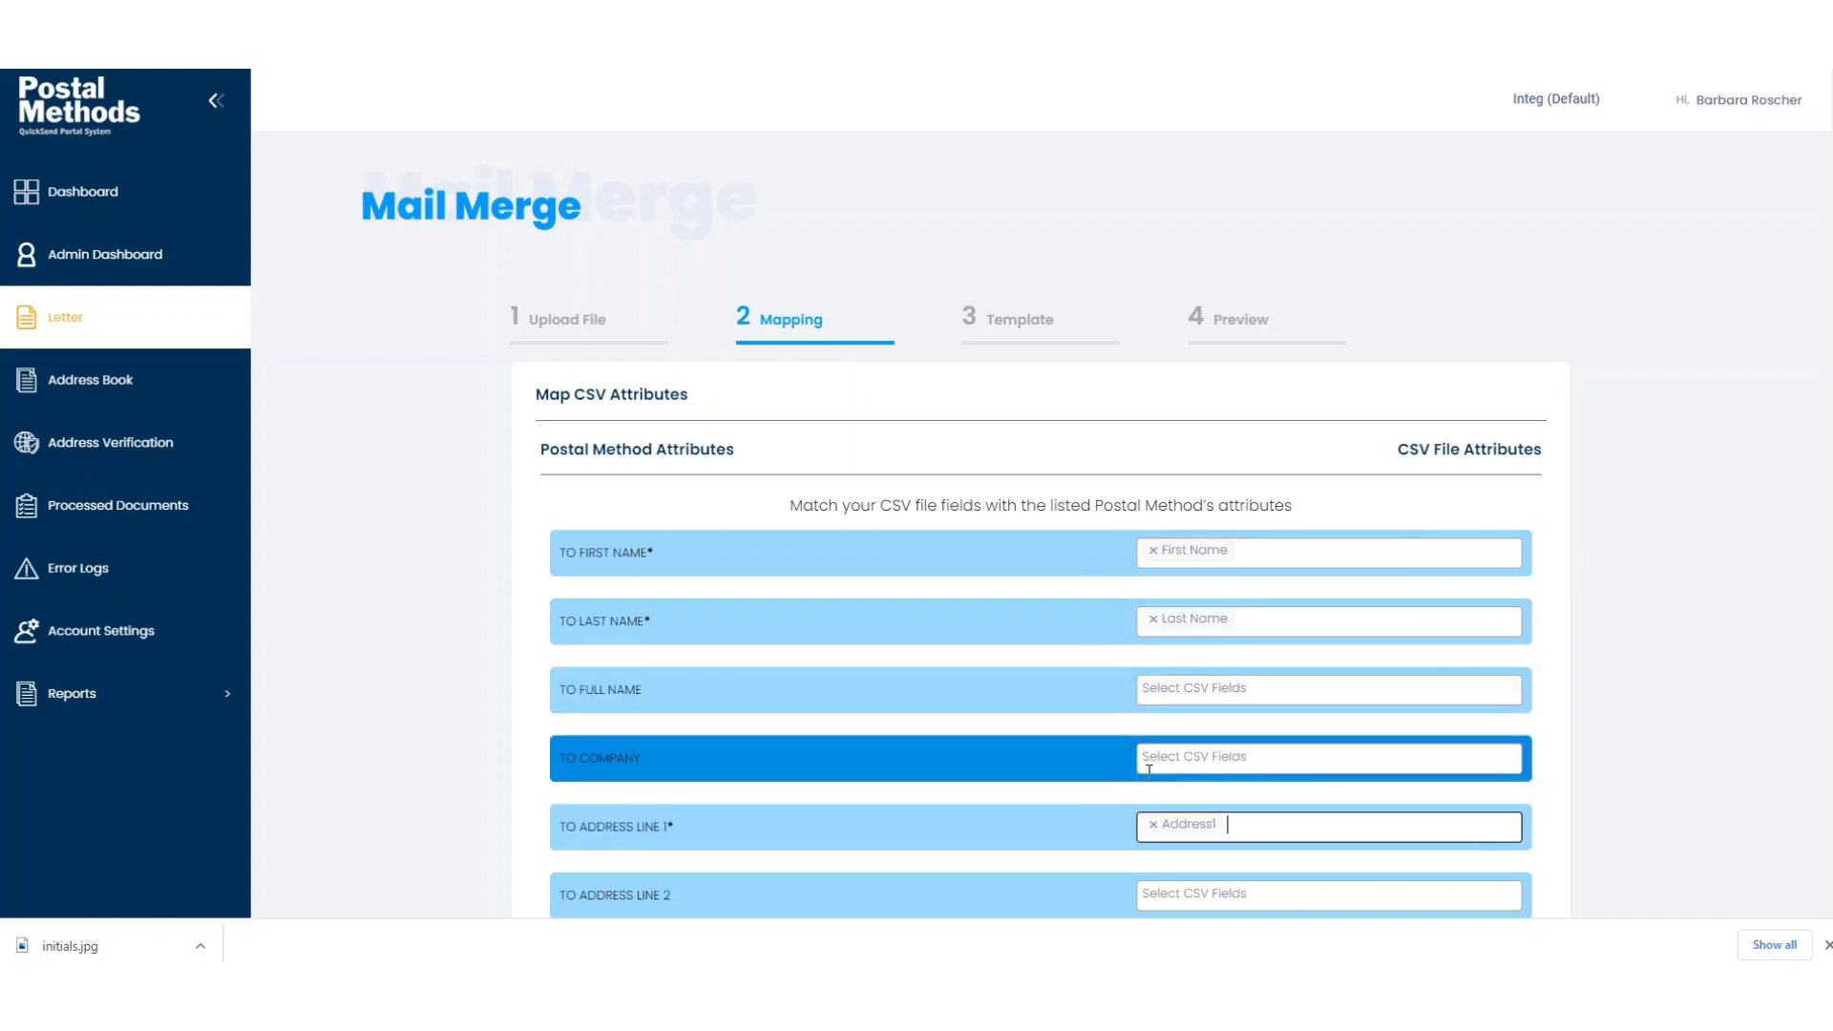
scroll(1010, 810, "down", 4)
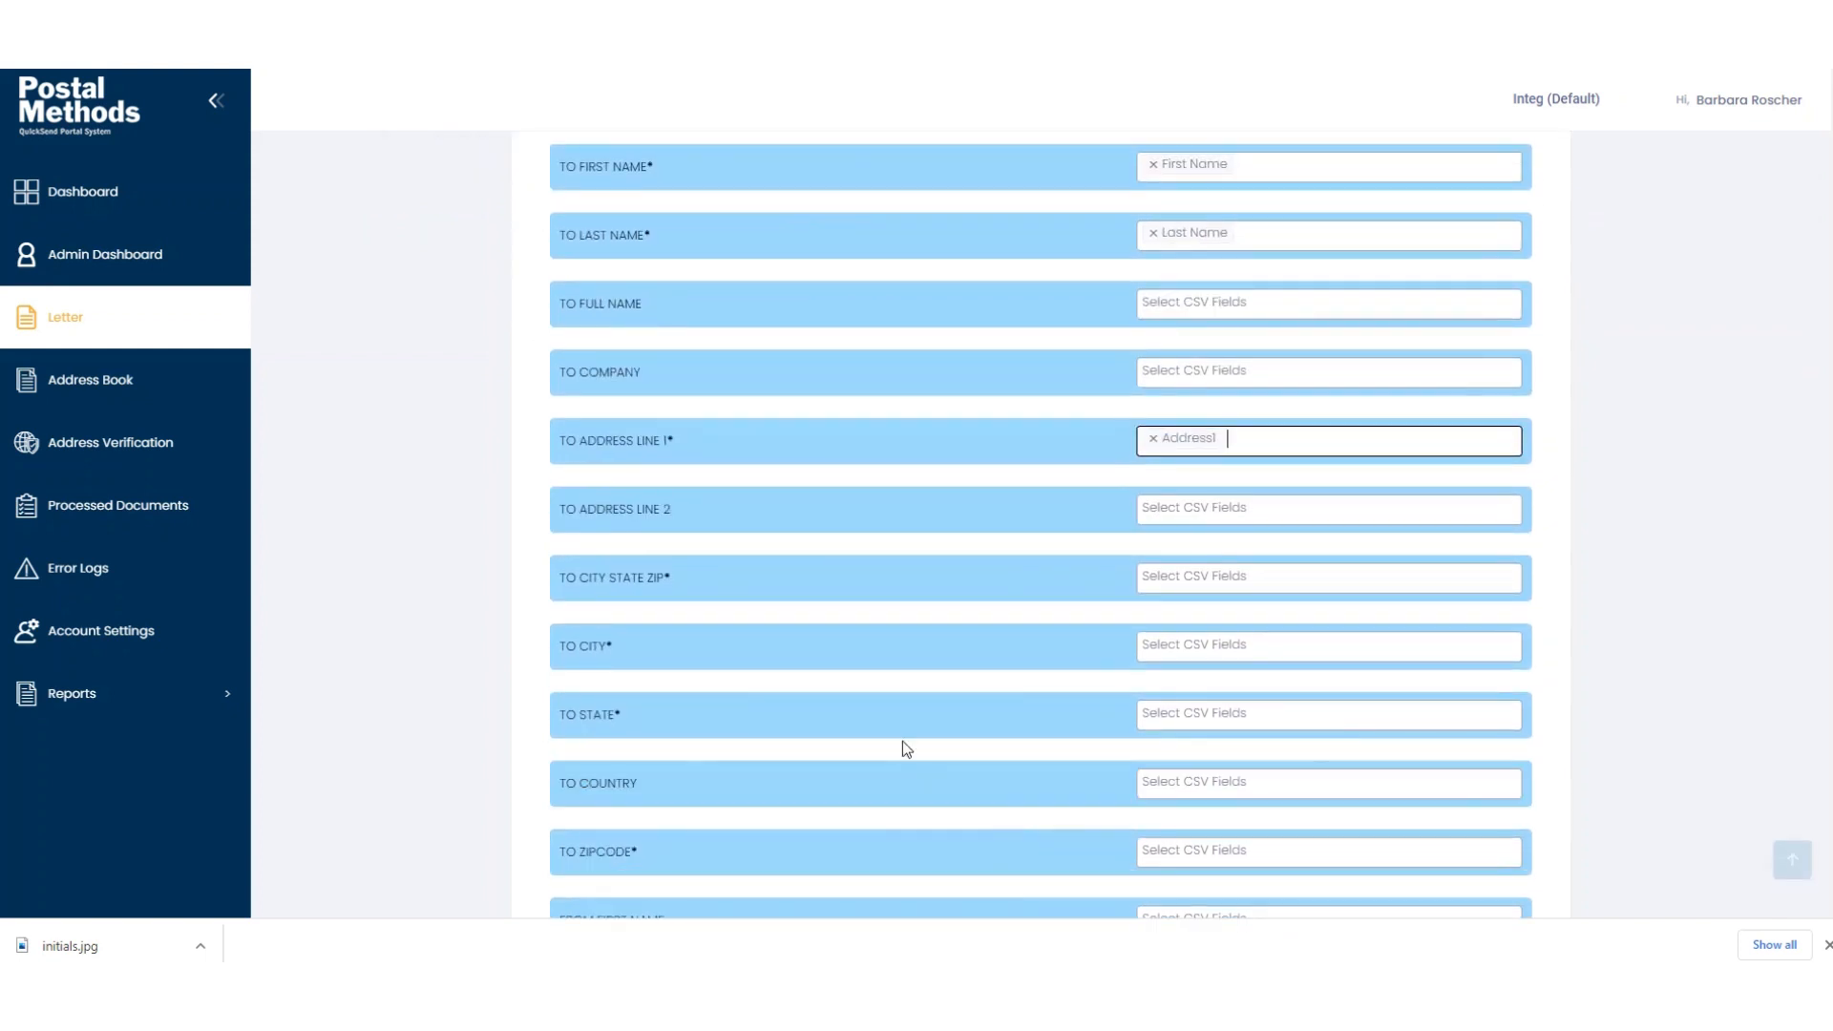
left_click(1184, 648)
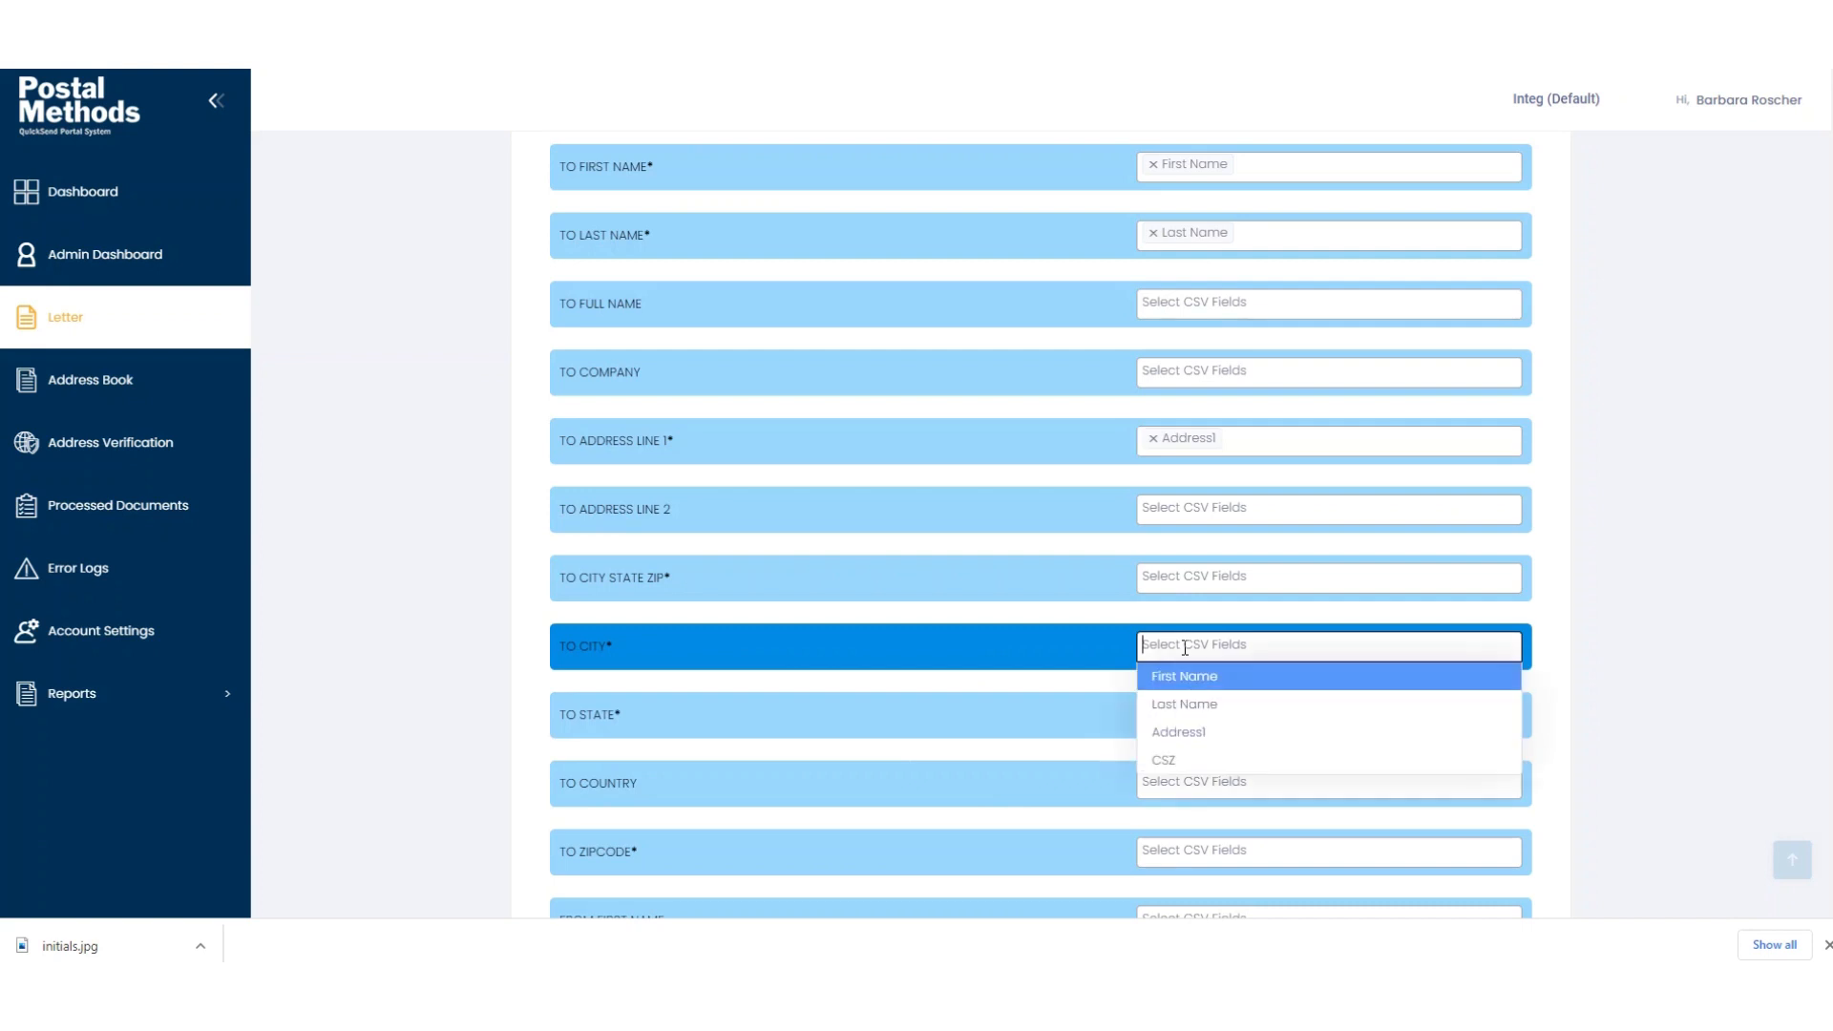
left_click(1149, 642)
left_click(1195, 724)
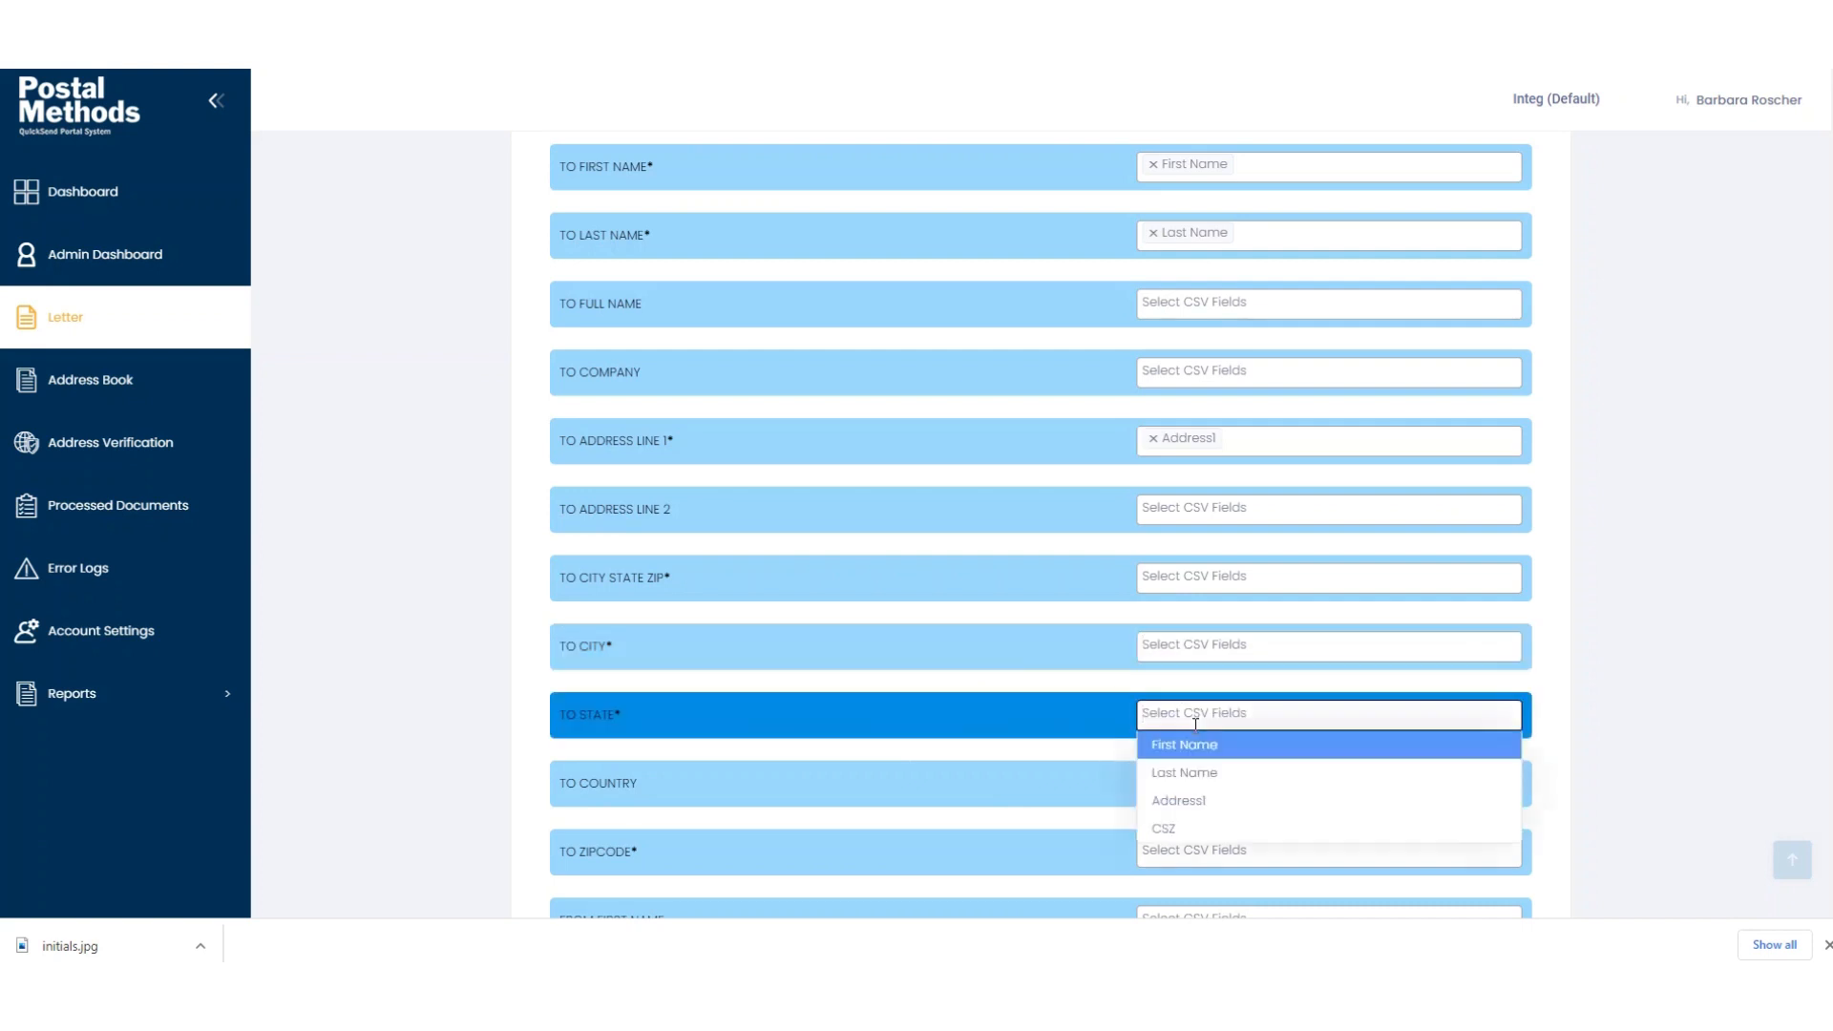
left_click(1197, 722)
left_click(1179, 781)
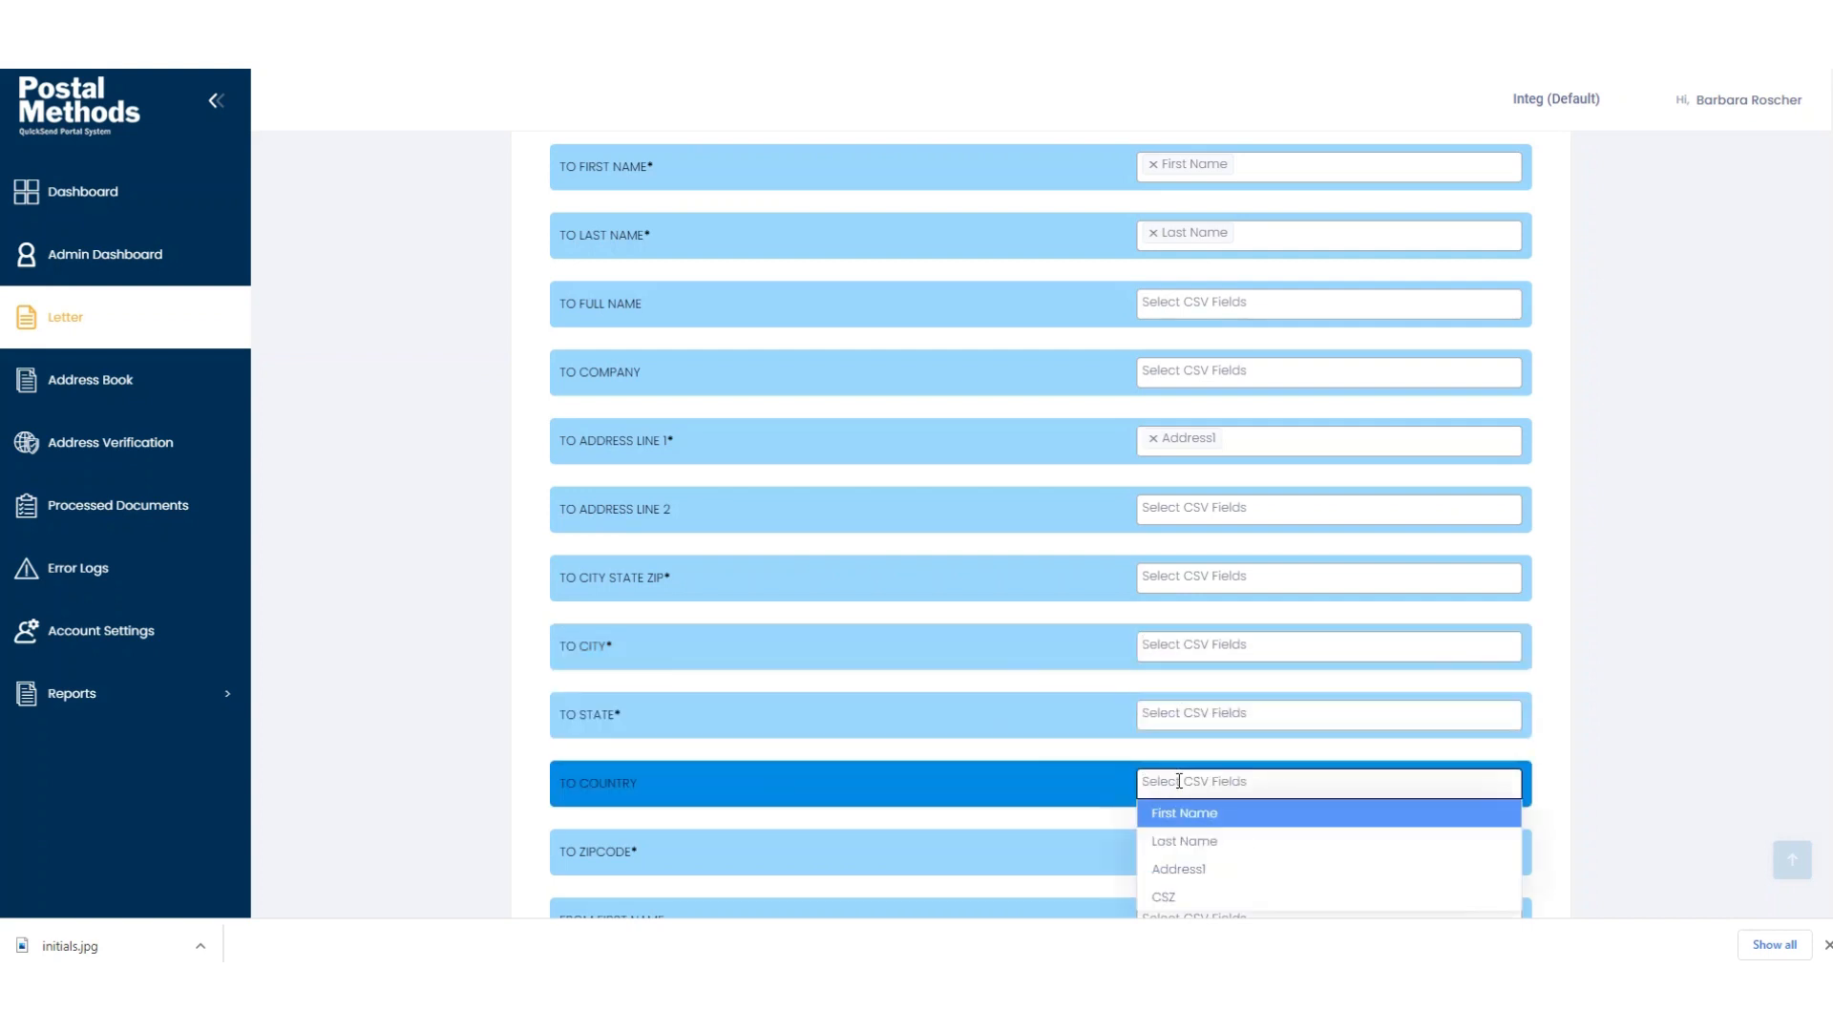
Map To City State Zip to the CSZ field and continue to the template choice.
left_click(1181, 584)
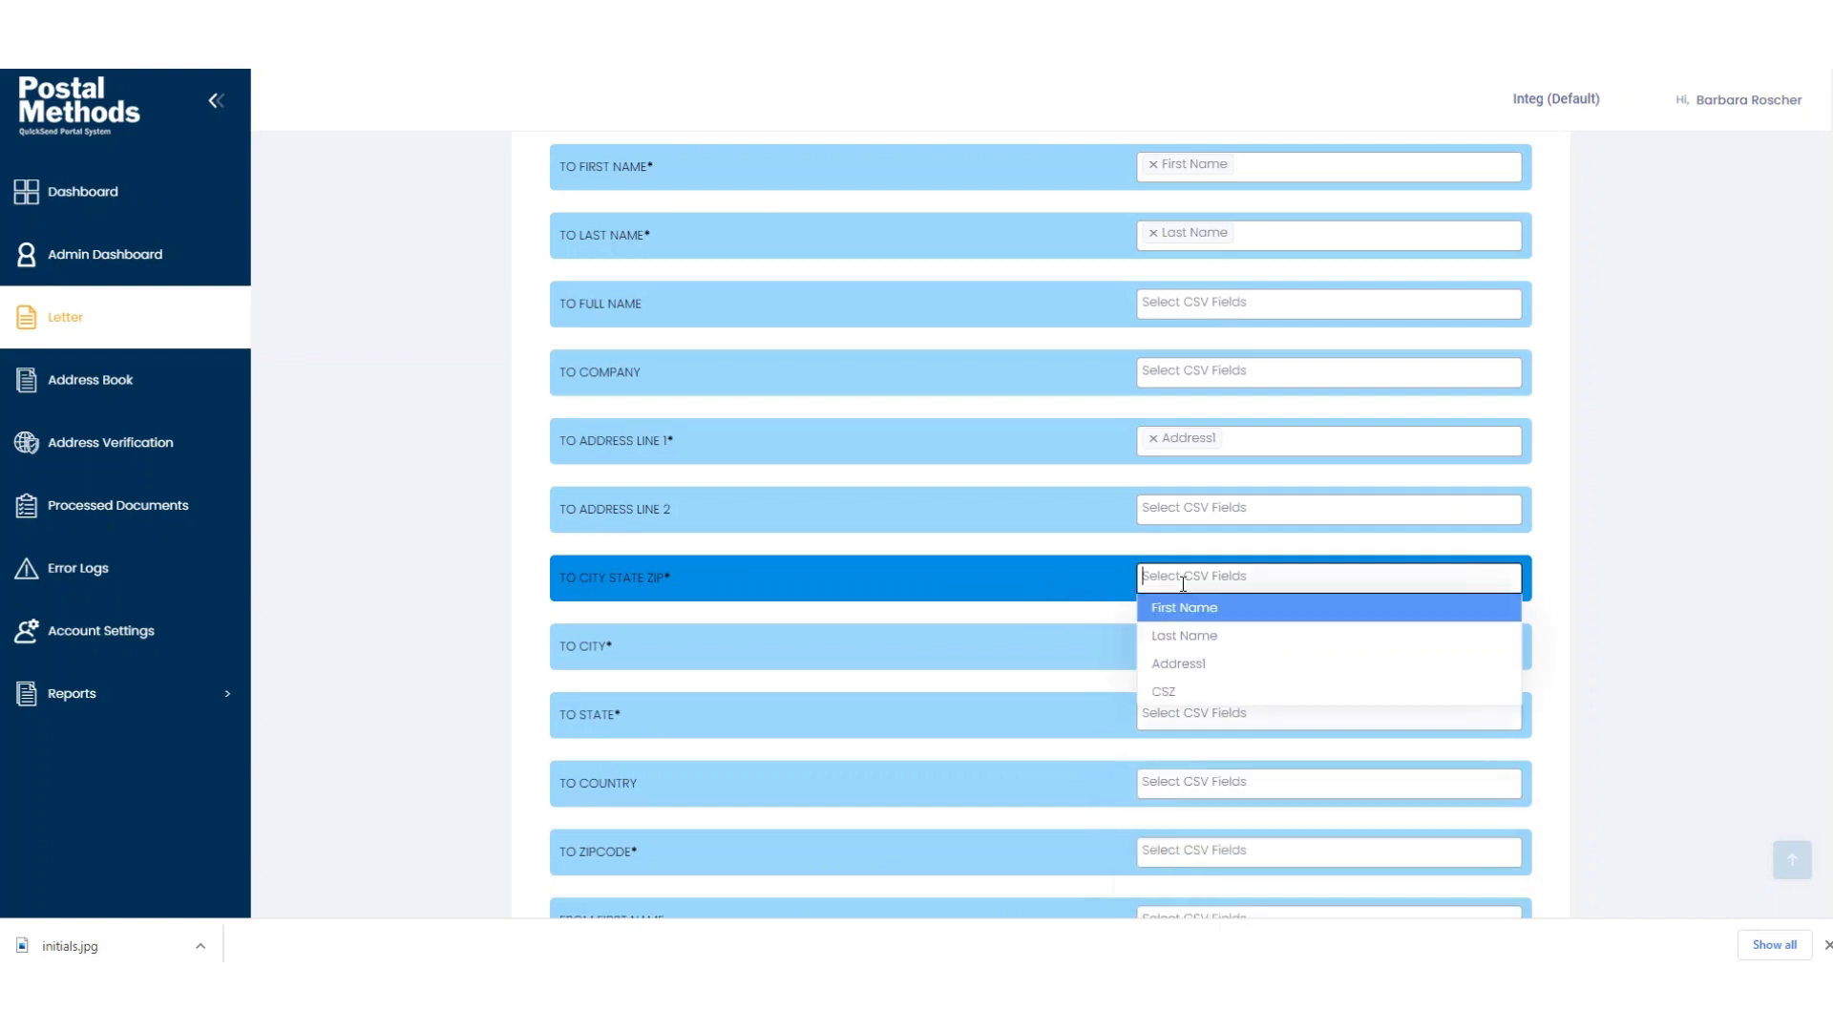
left_click(1181, 695)
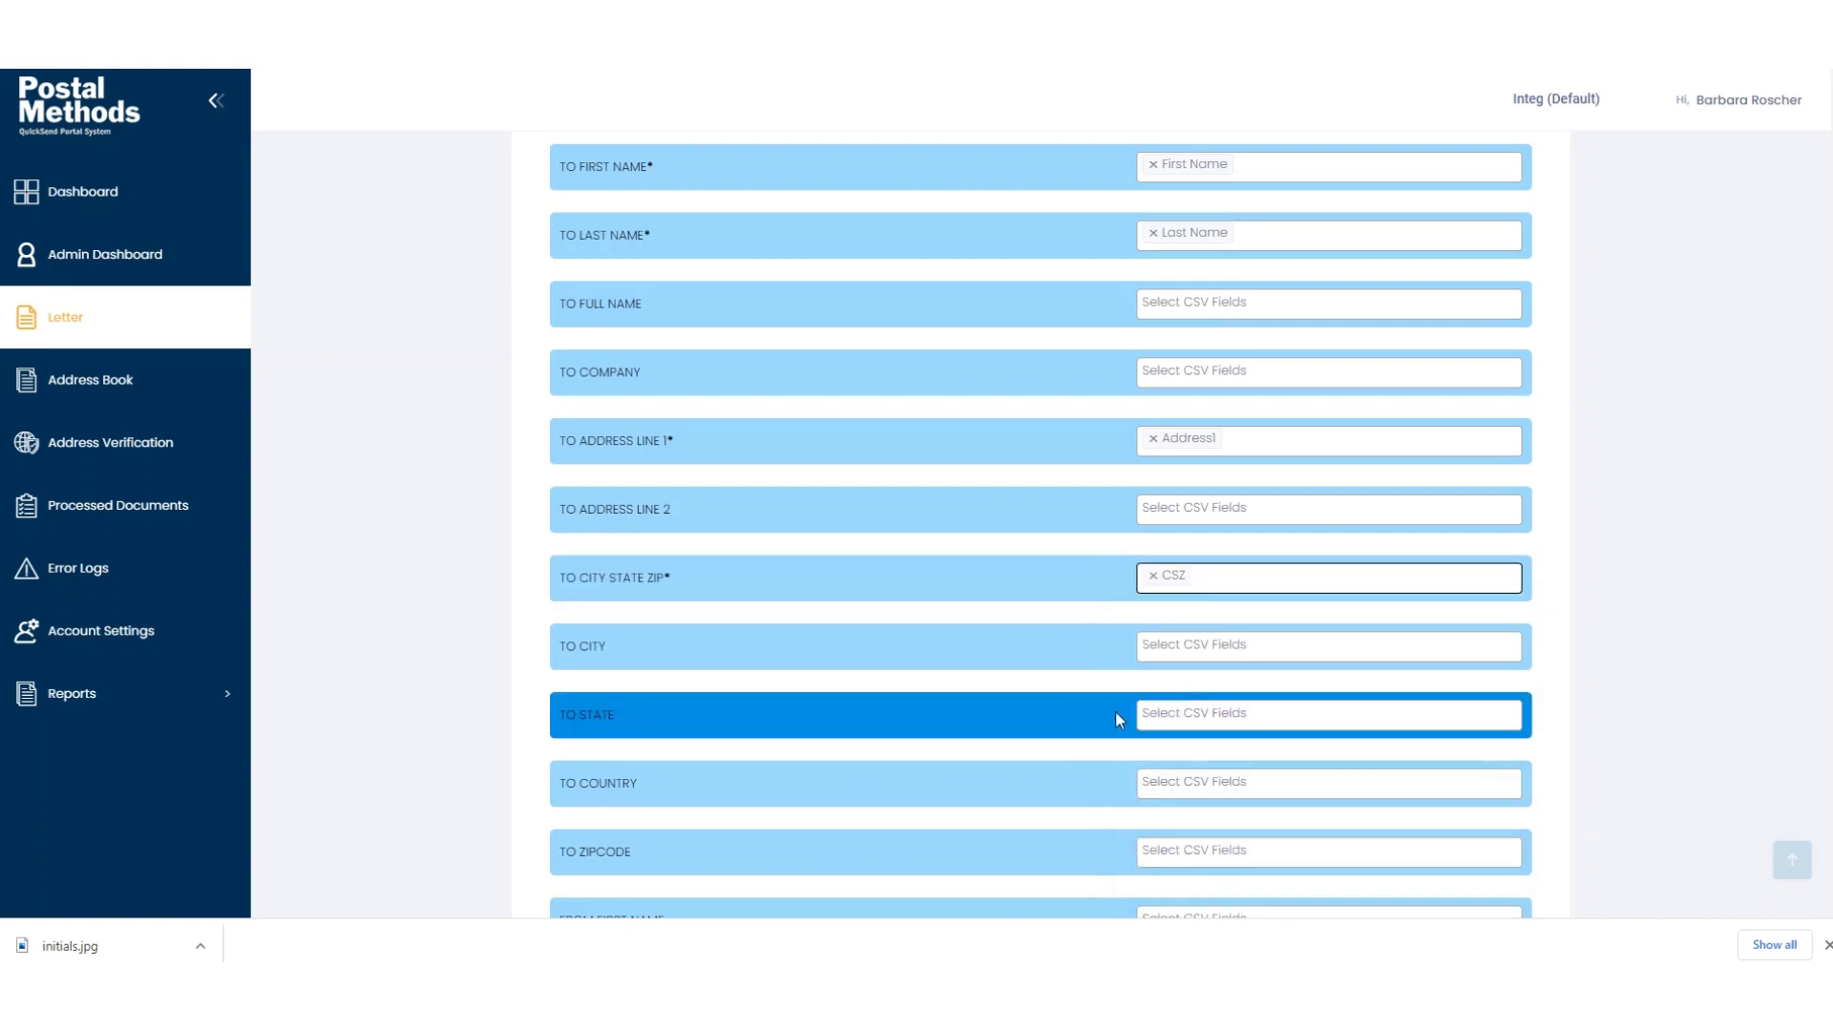
scroll(1549, 737, "down", 7)
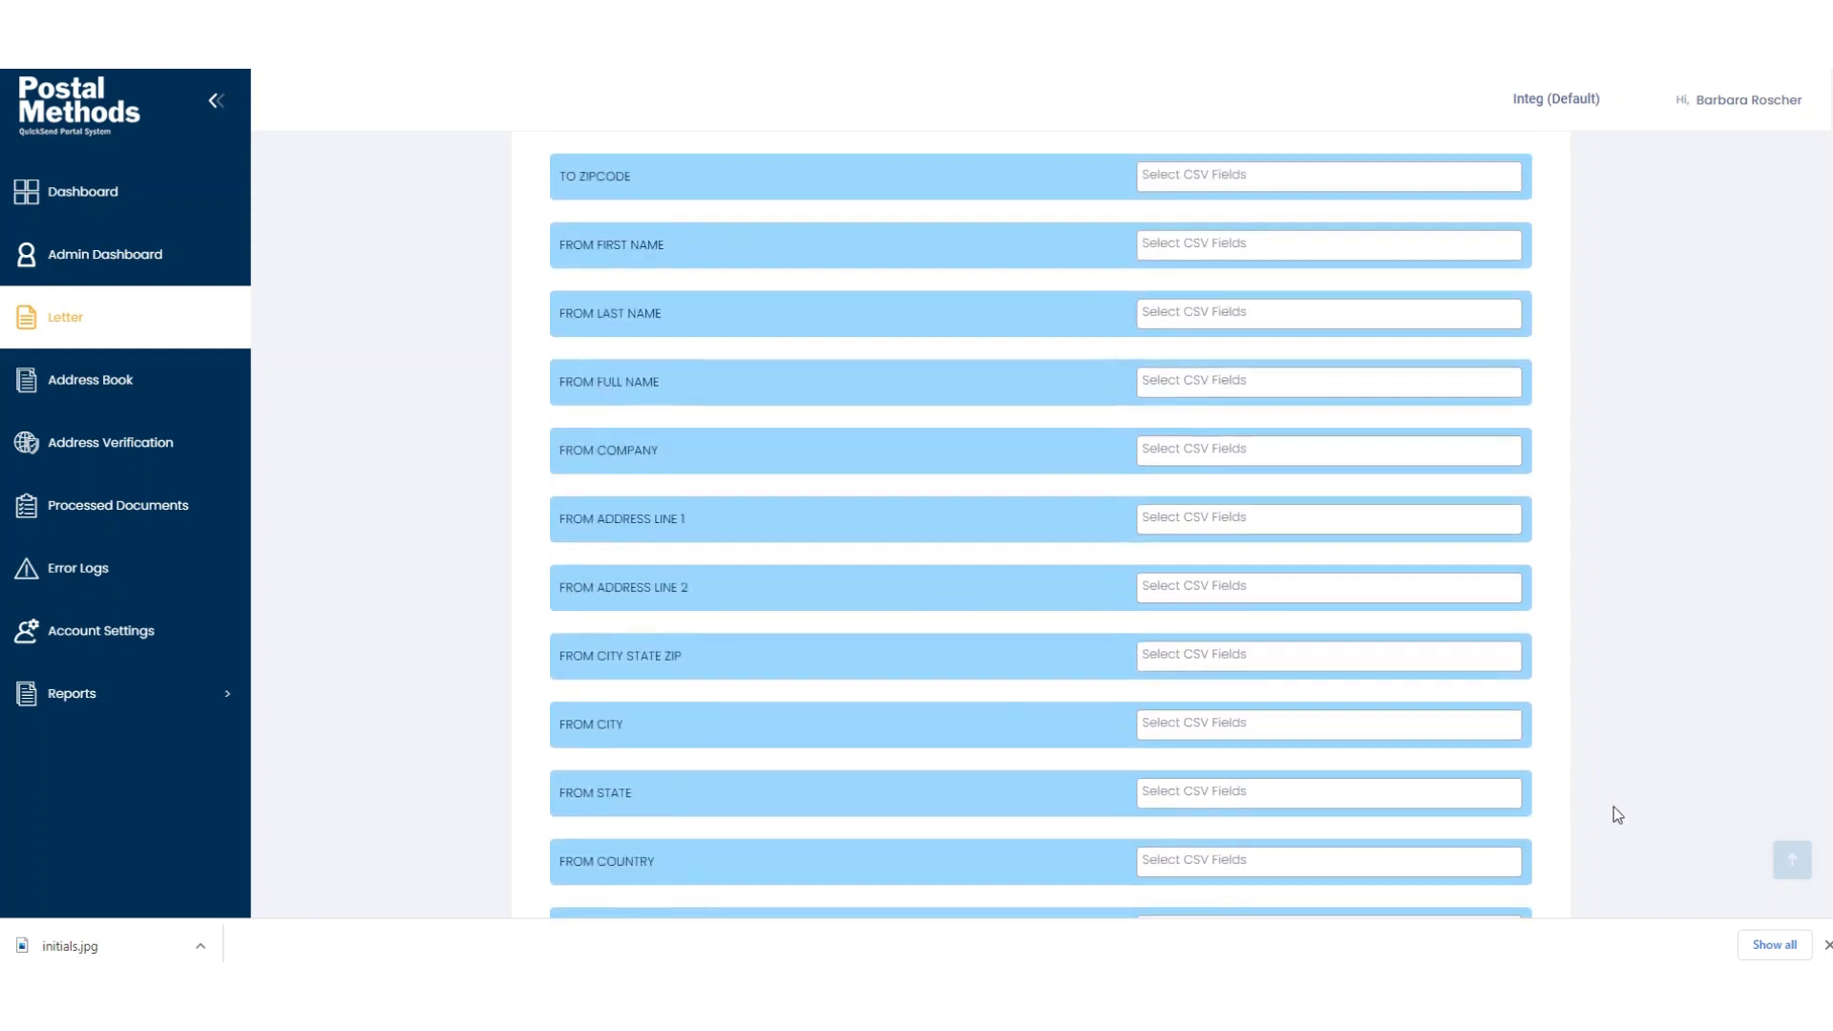
scroll(1617, 813, "down", 9)
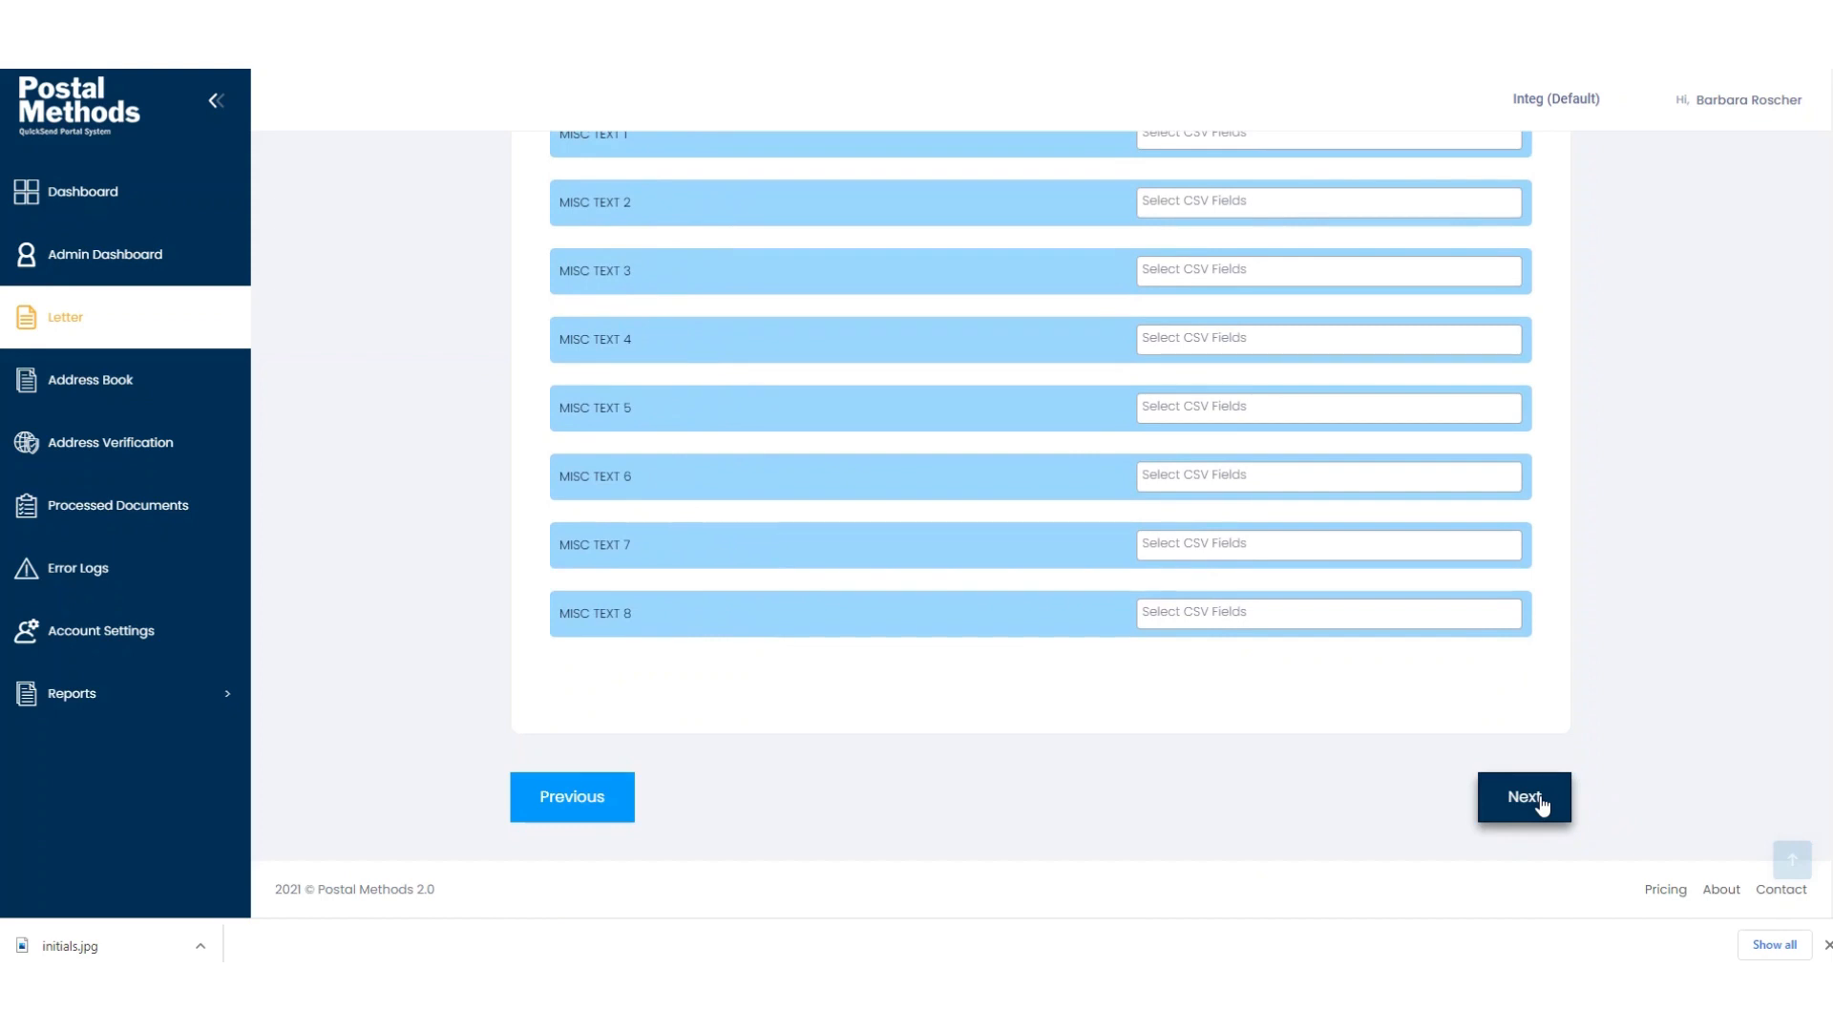
left_click(1525, 797)
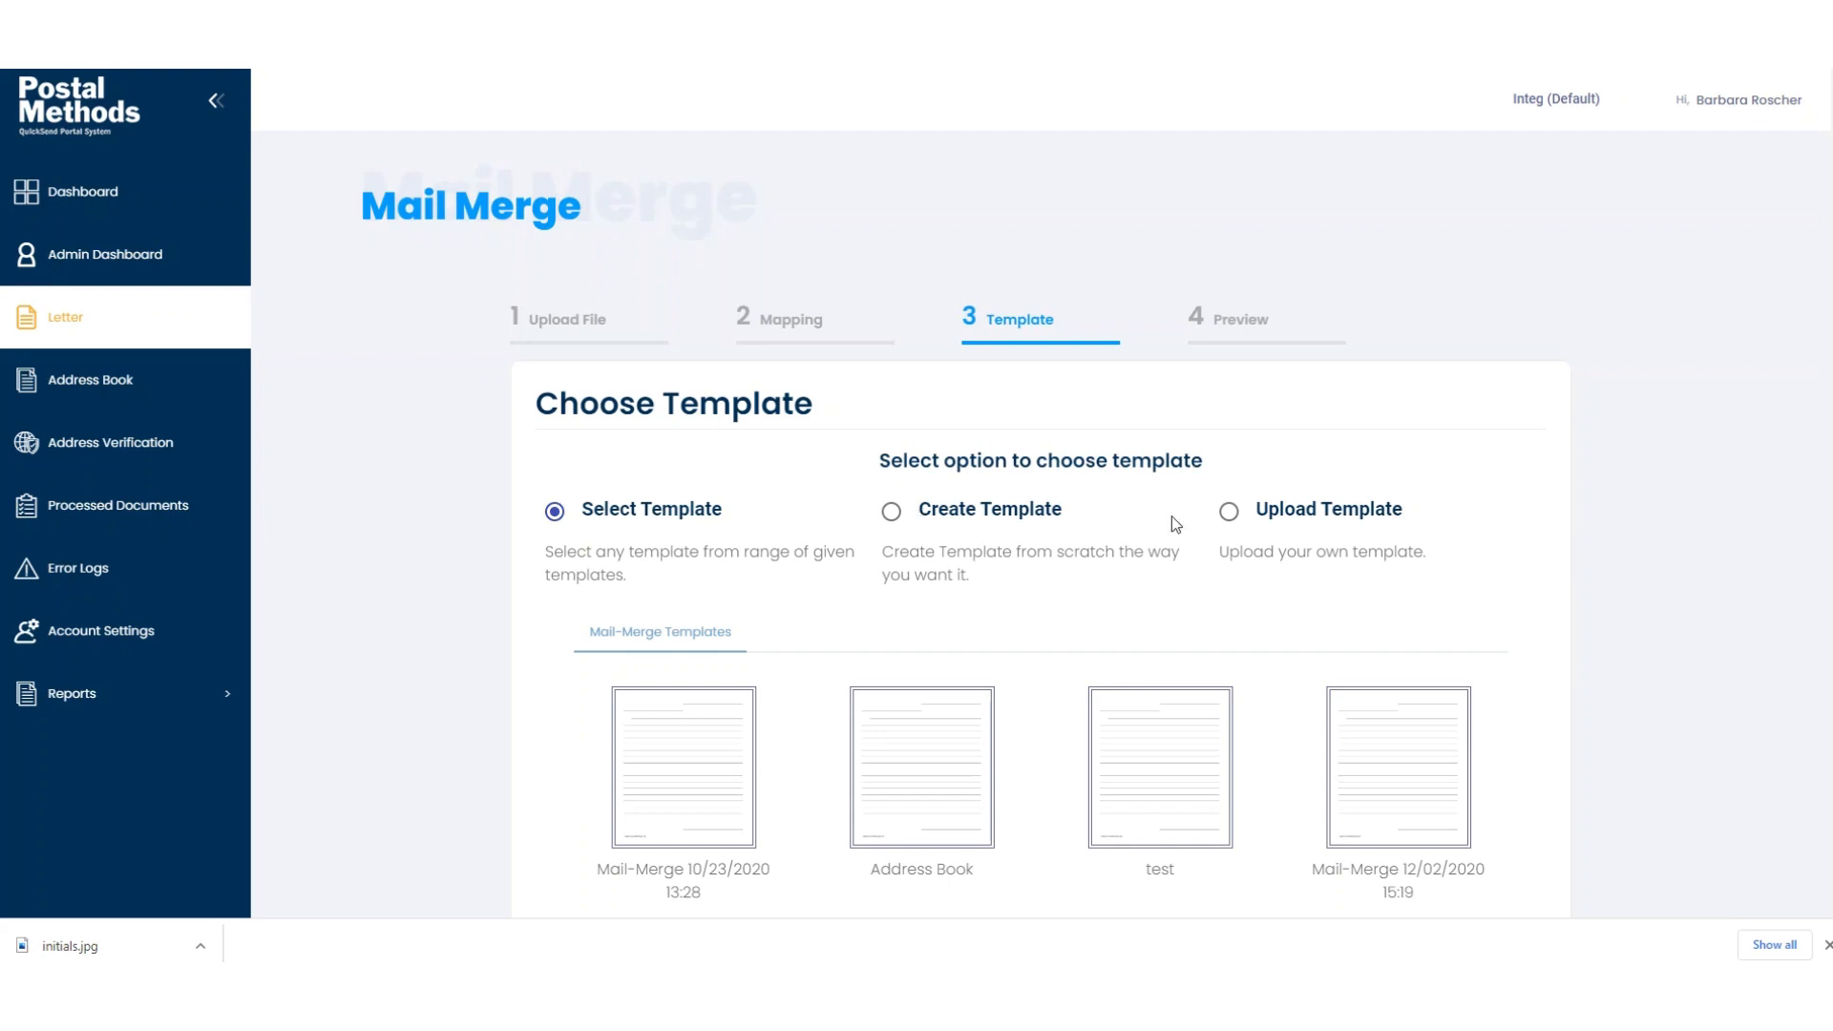
Choose to upload a template and select Letter Template2.pdf from the Demo folder on the Desktop.
left_click(1229, 513)
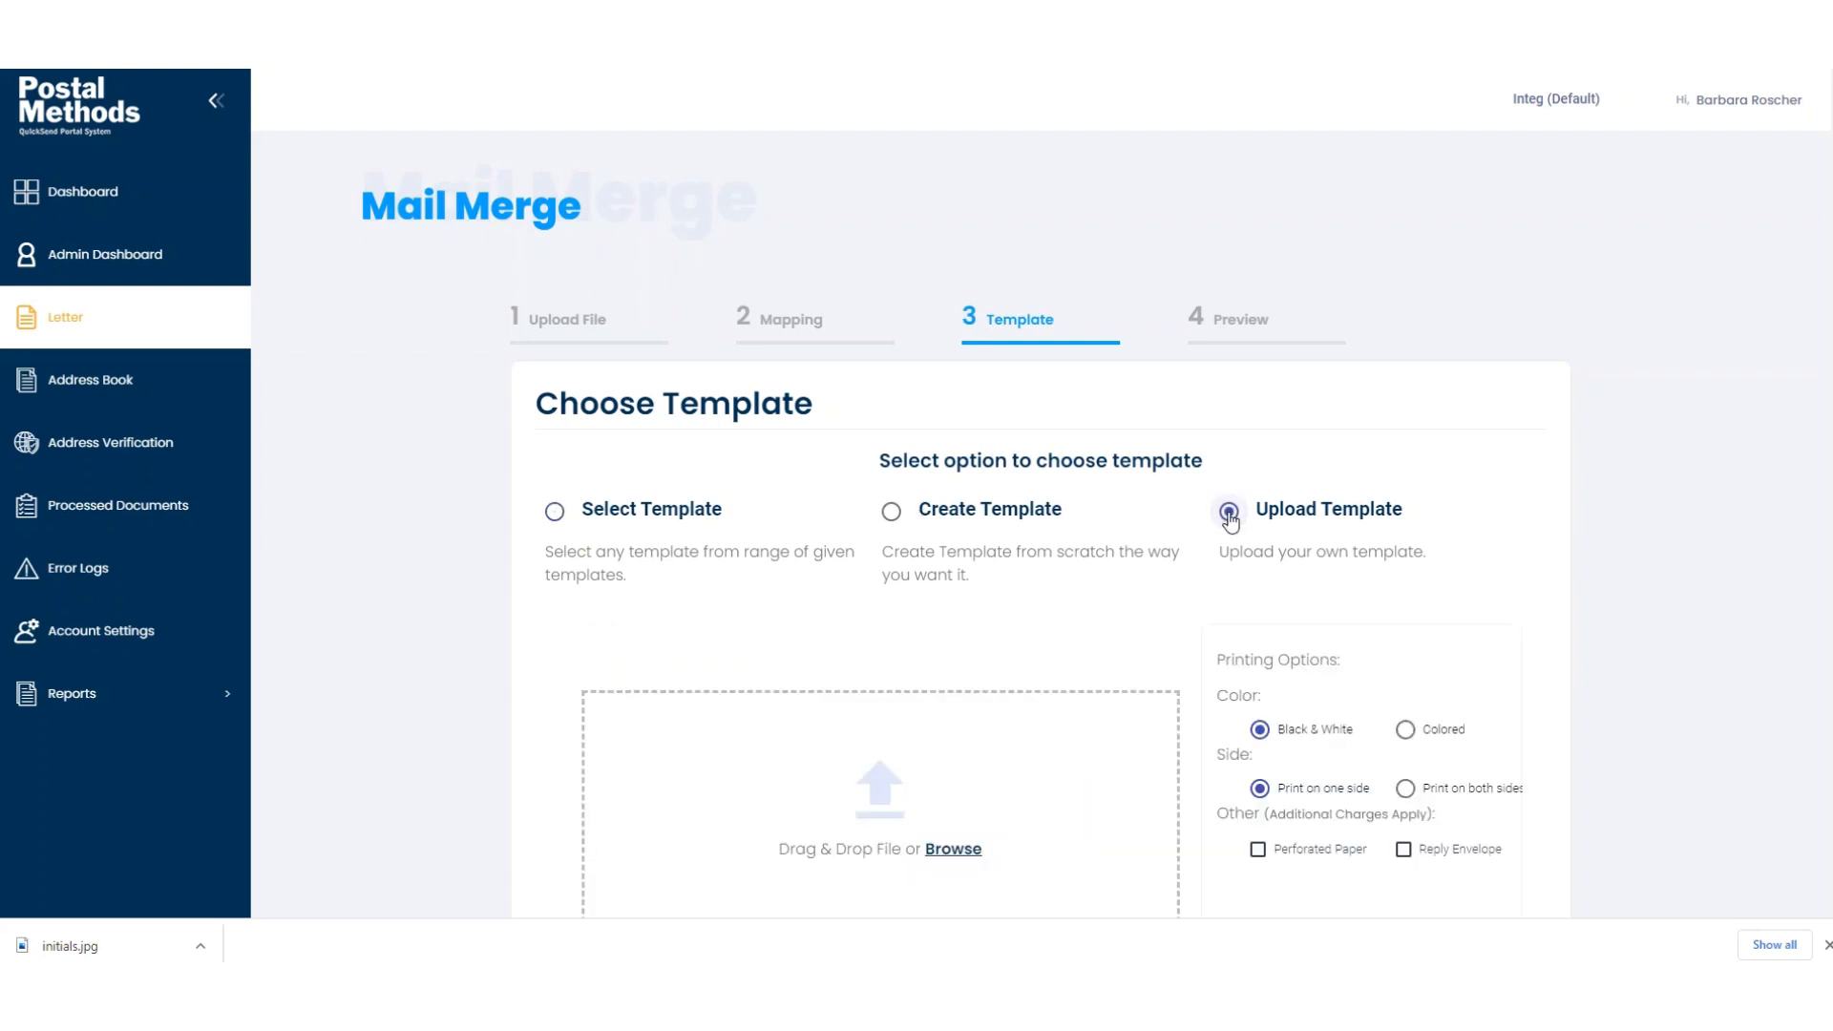
left_click(950, 852)
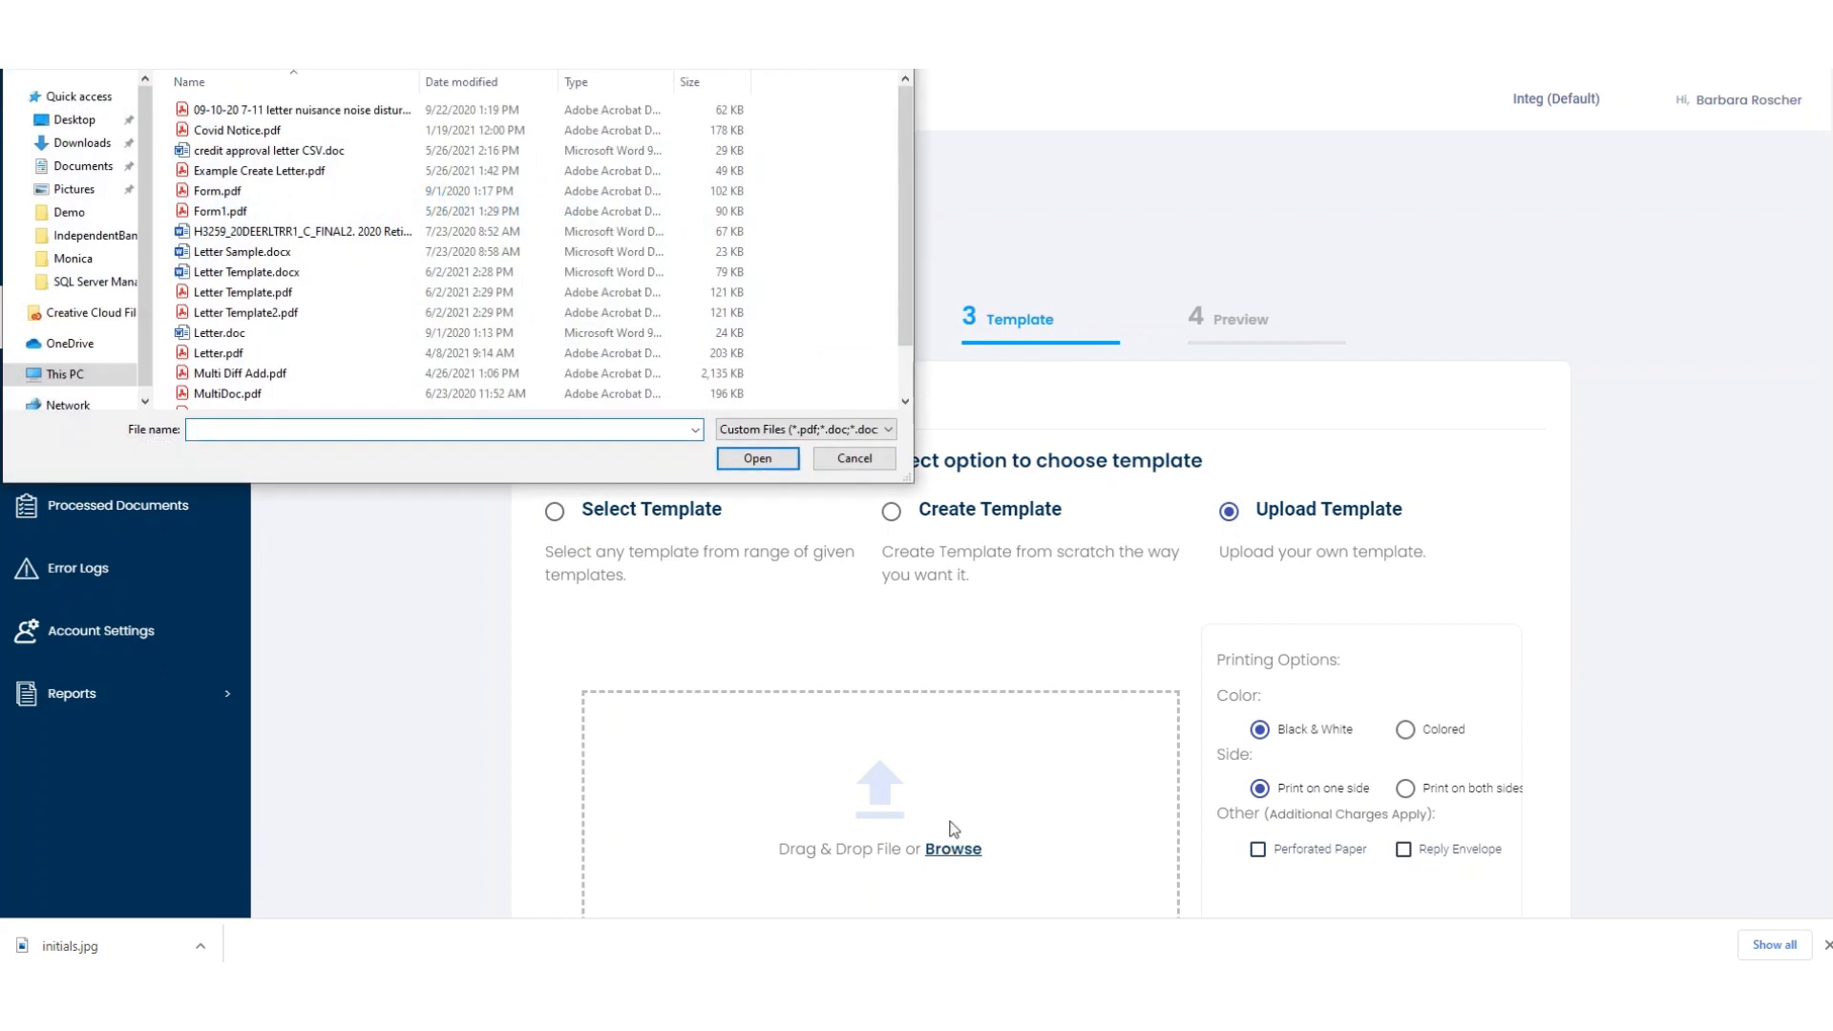
left_click(73, 122)
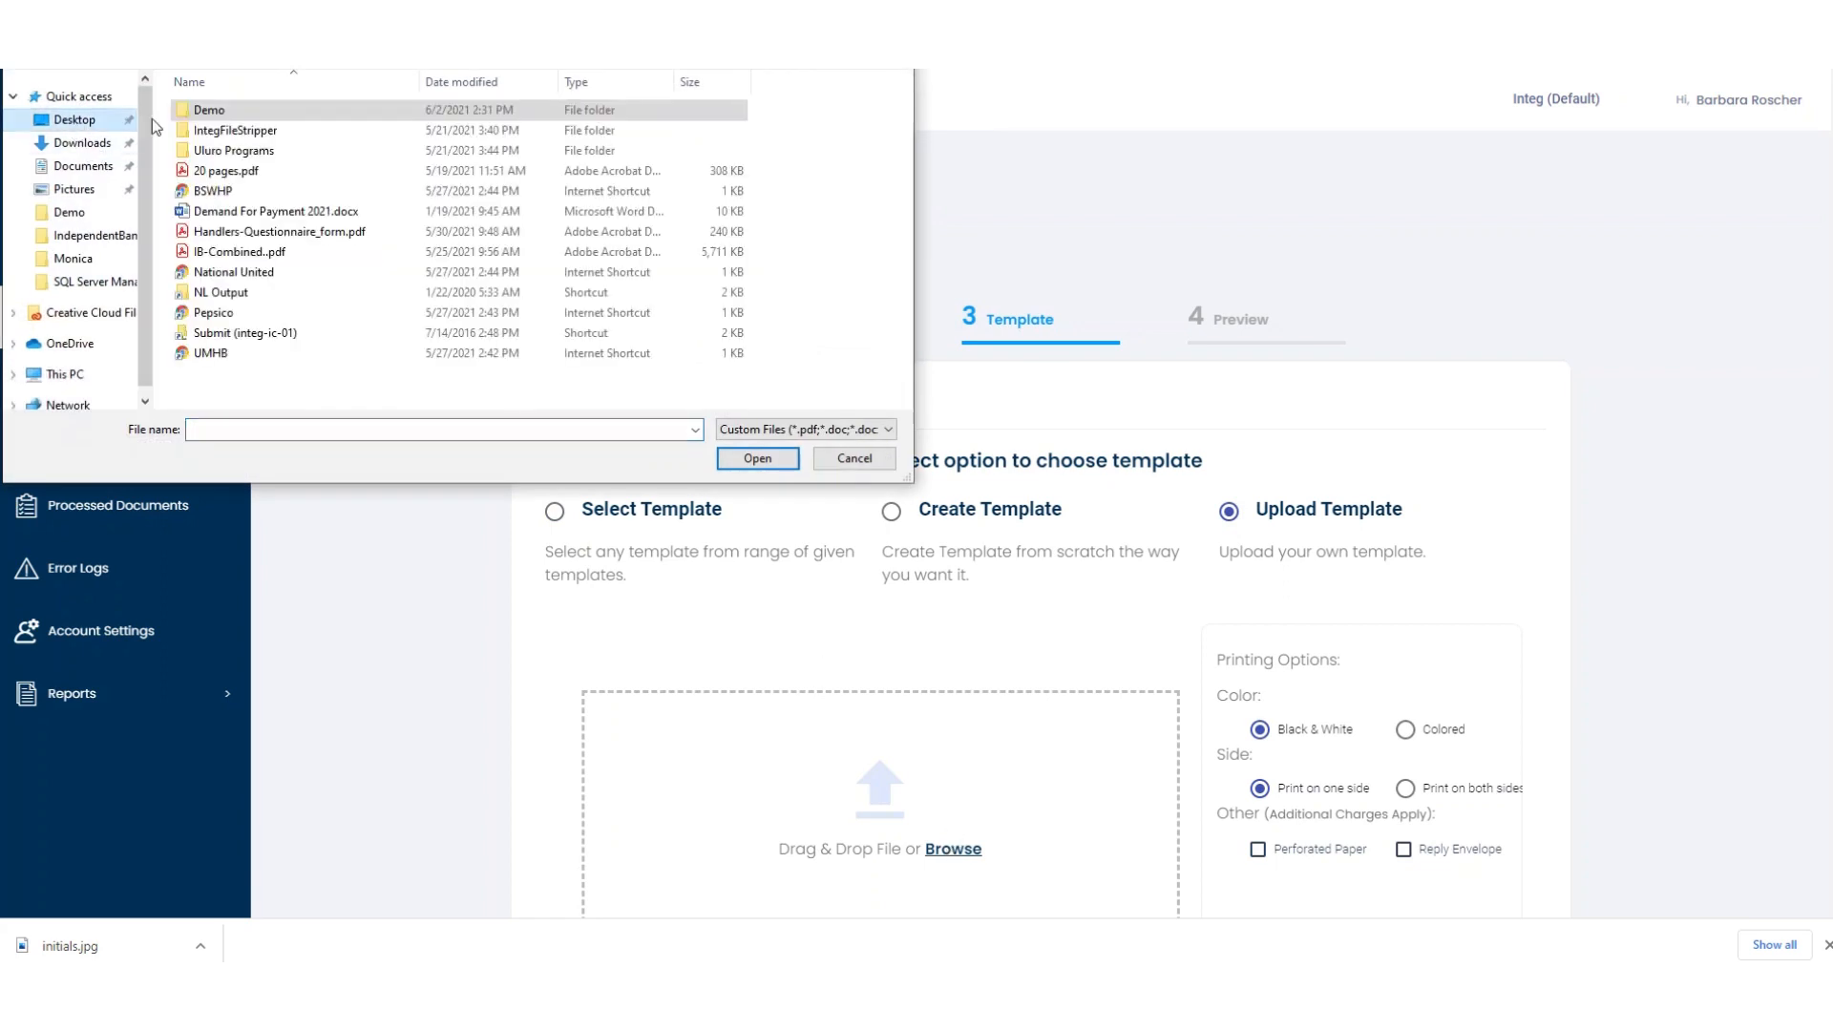
double_click(211, 116)
left_click(250, 315)
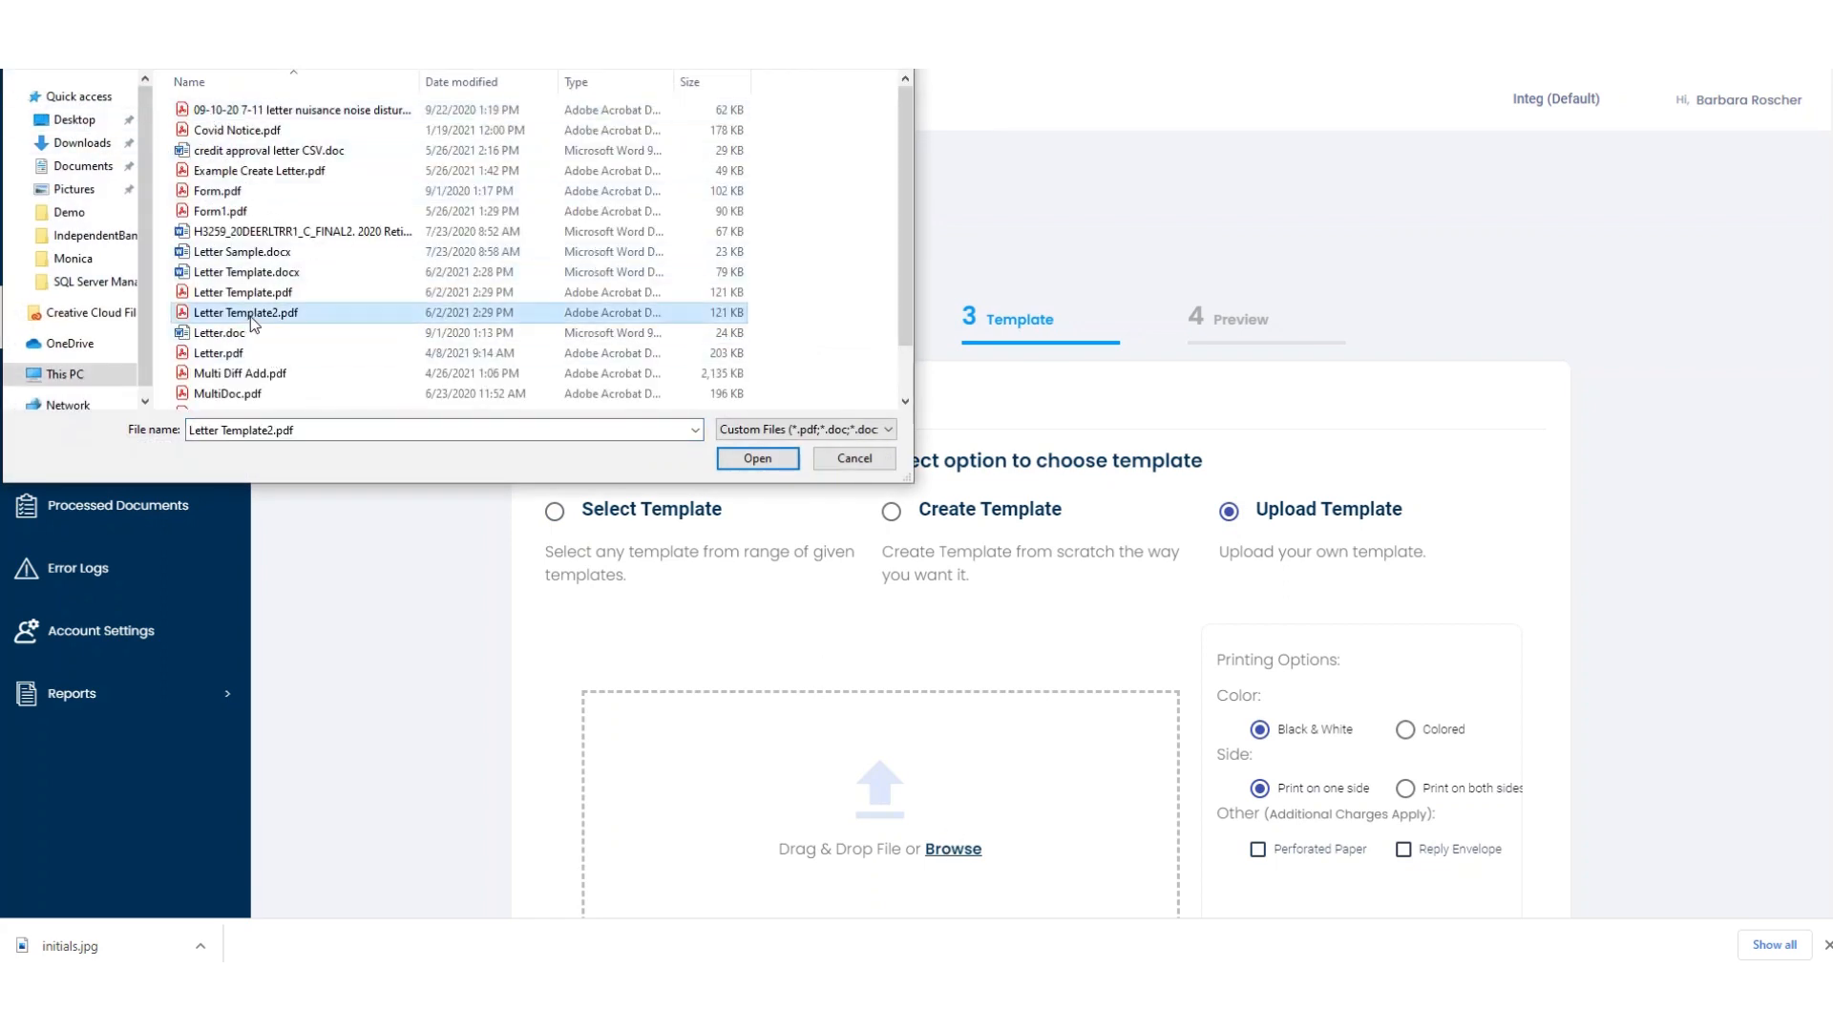
left_click(737, 461)
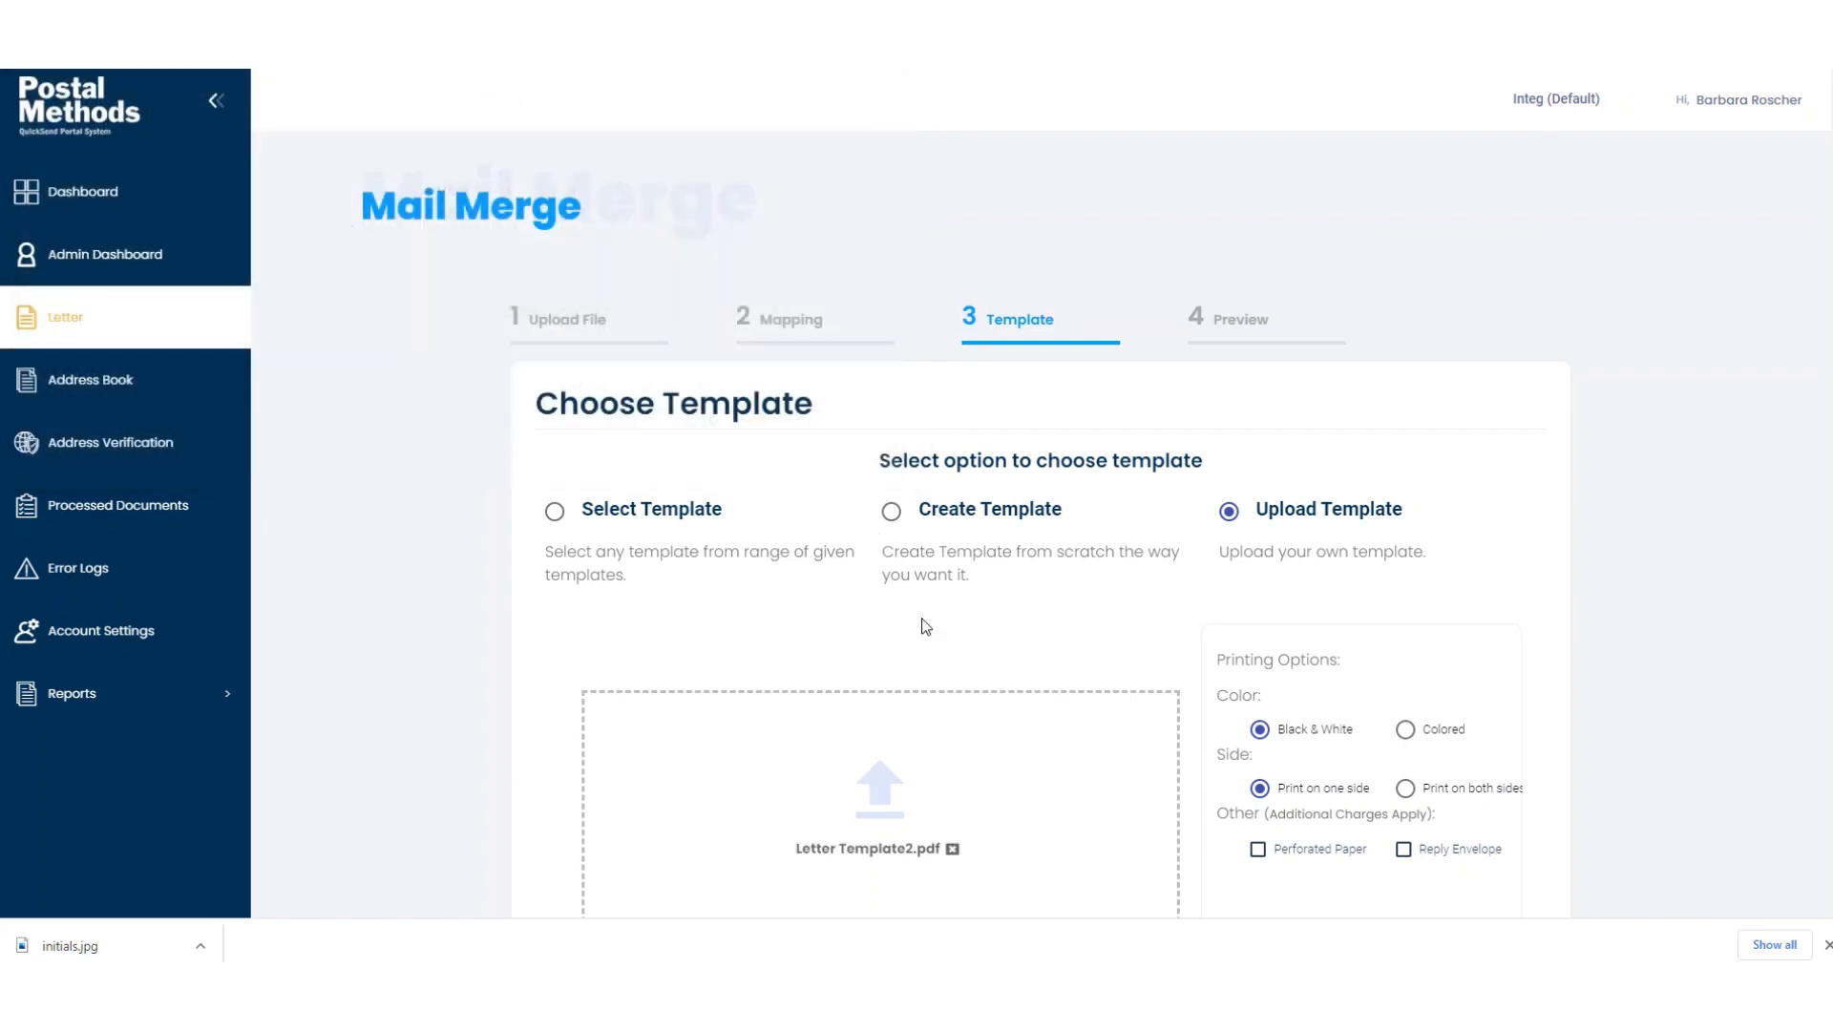
Set the printing color to Colored and continue to the document preview.
scroll(1018, 699, "down", 2)
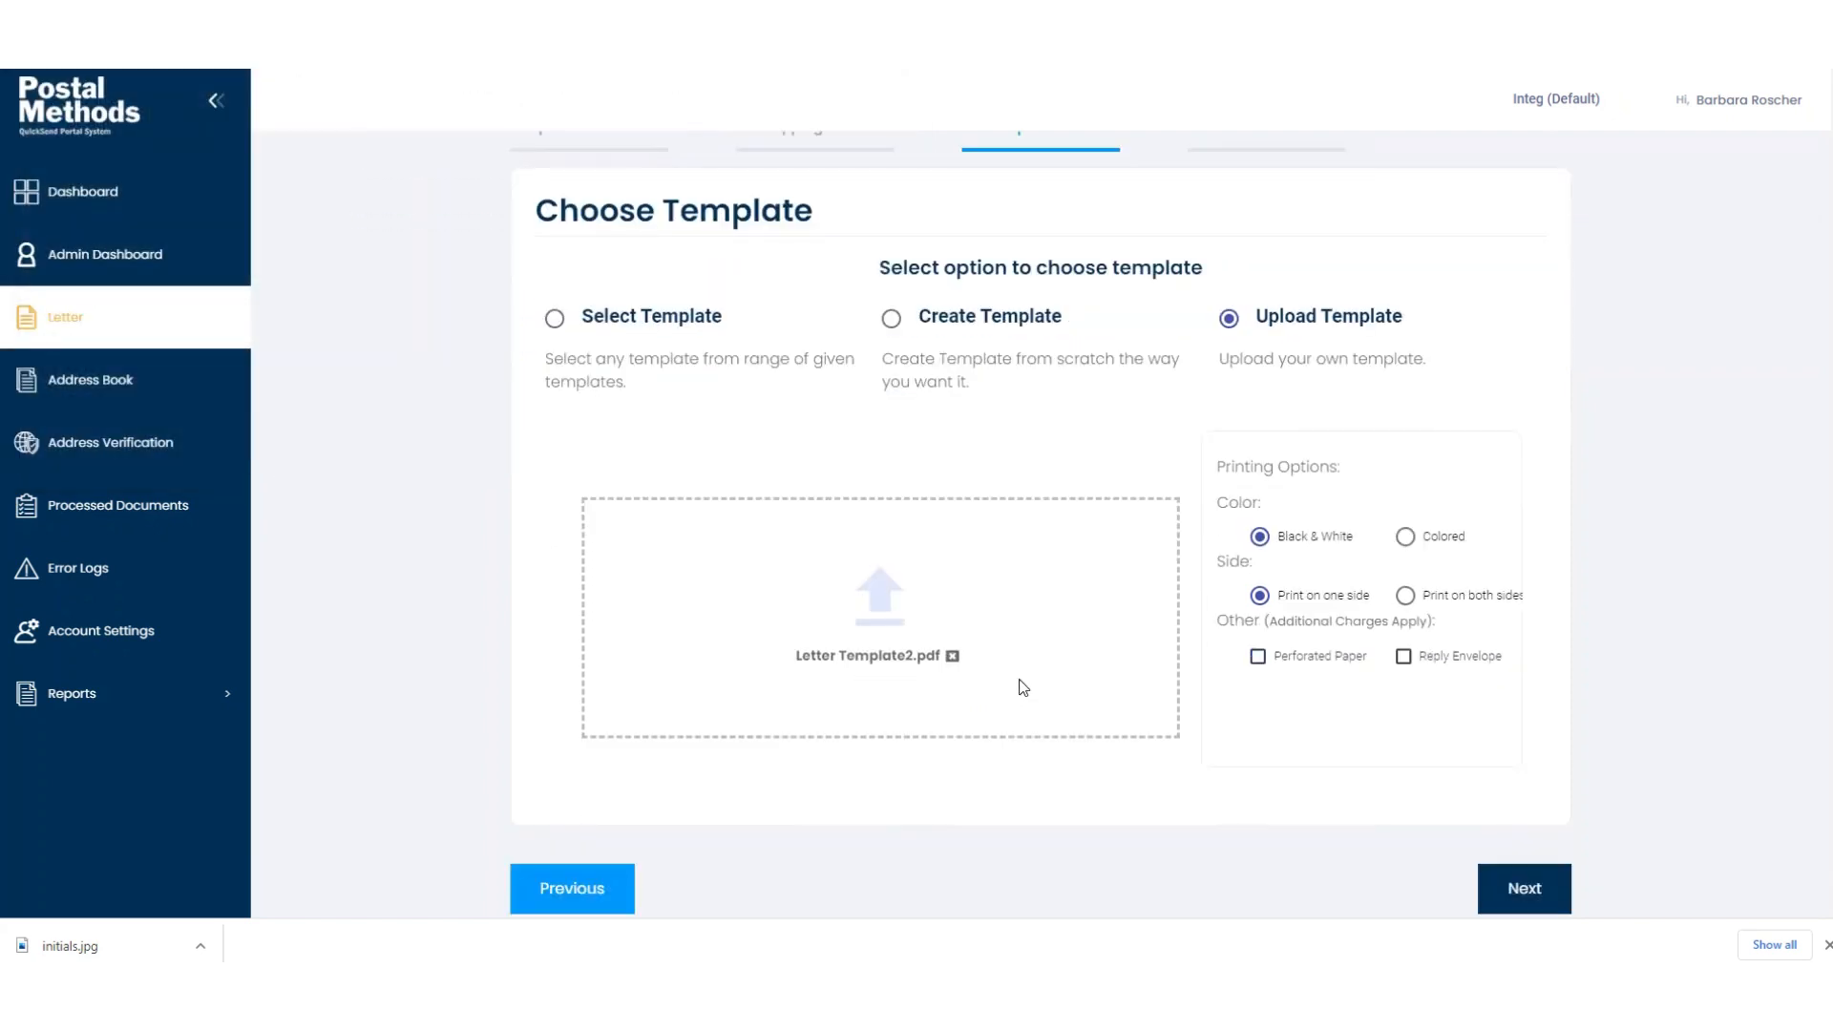
left_click(1405, 538)
left_click(1526, 888)
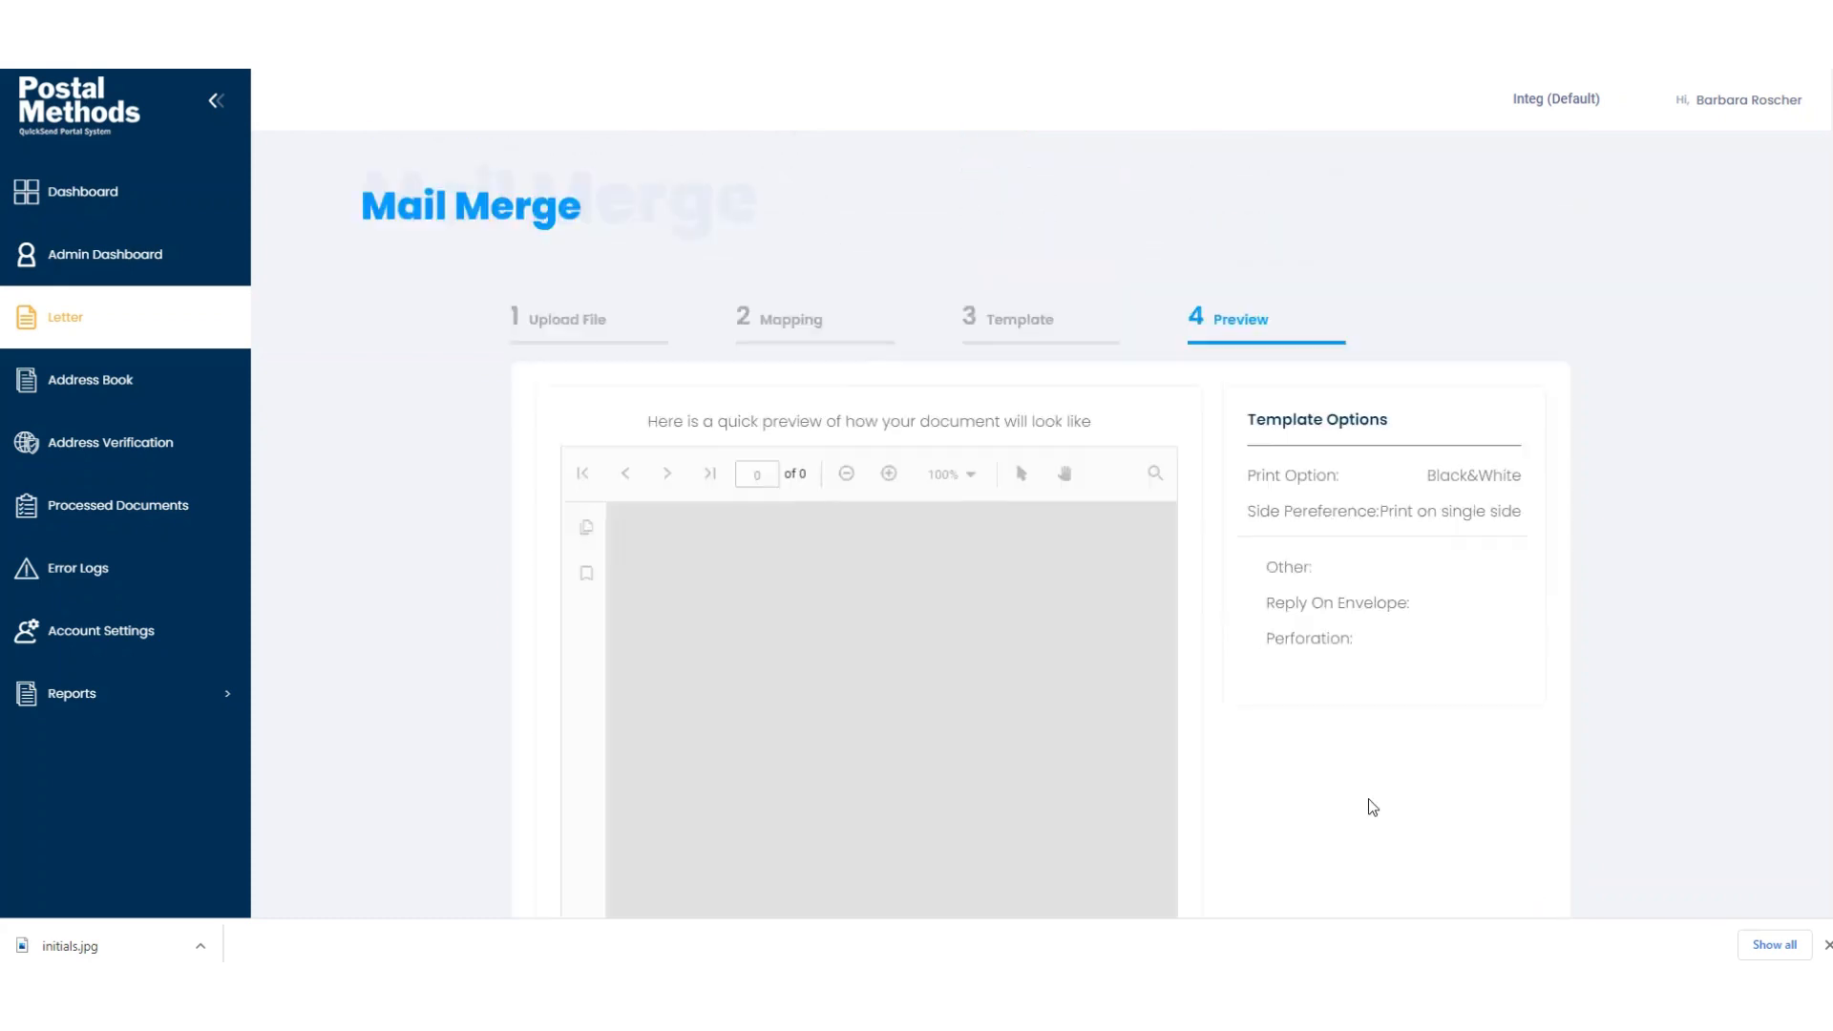
Check the recipient address block and template options in the letter preview and submit the mail merge.
scroll(1435, 759, "down", 2)
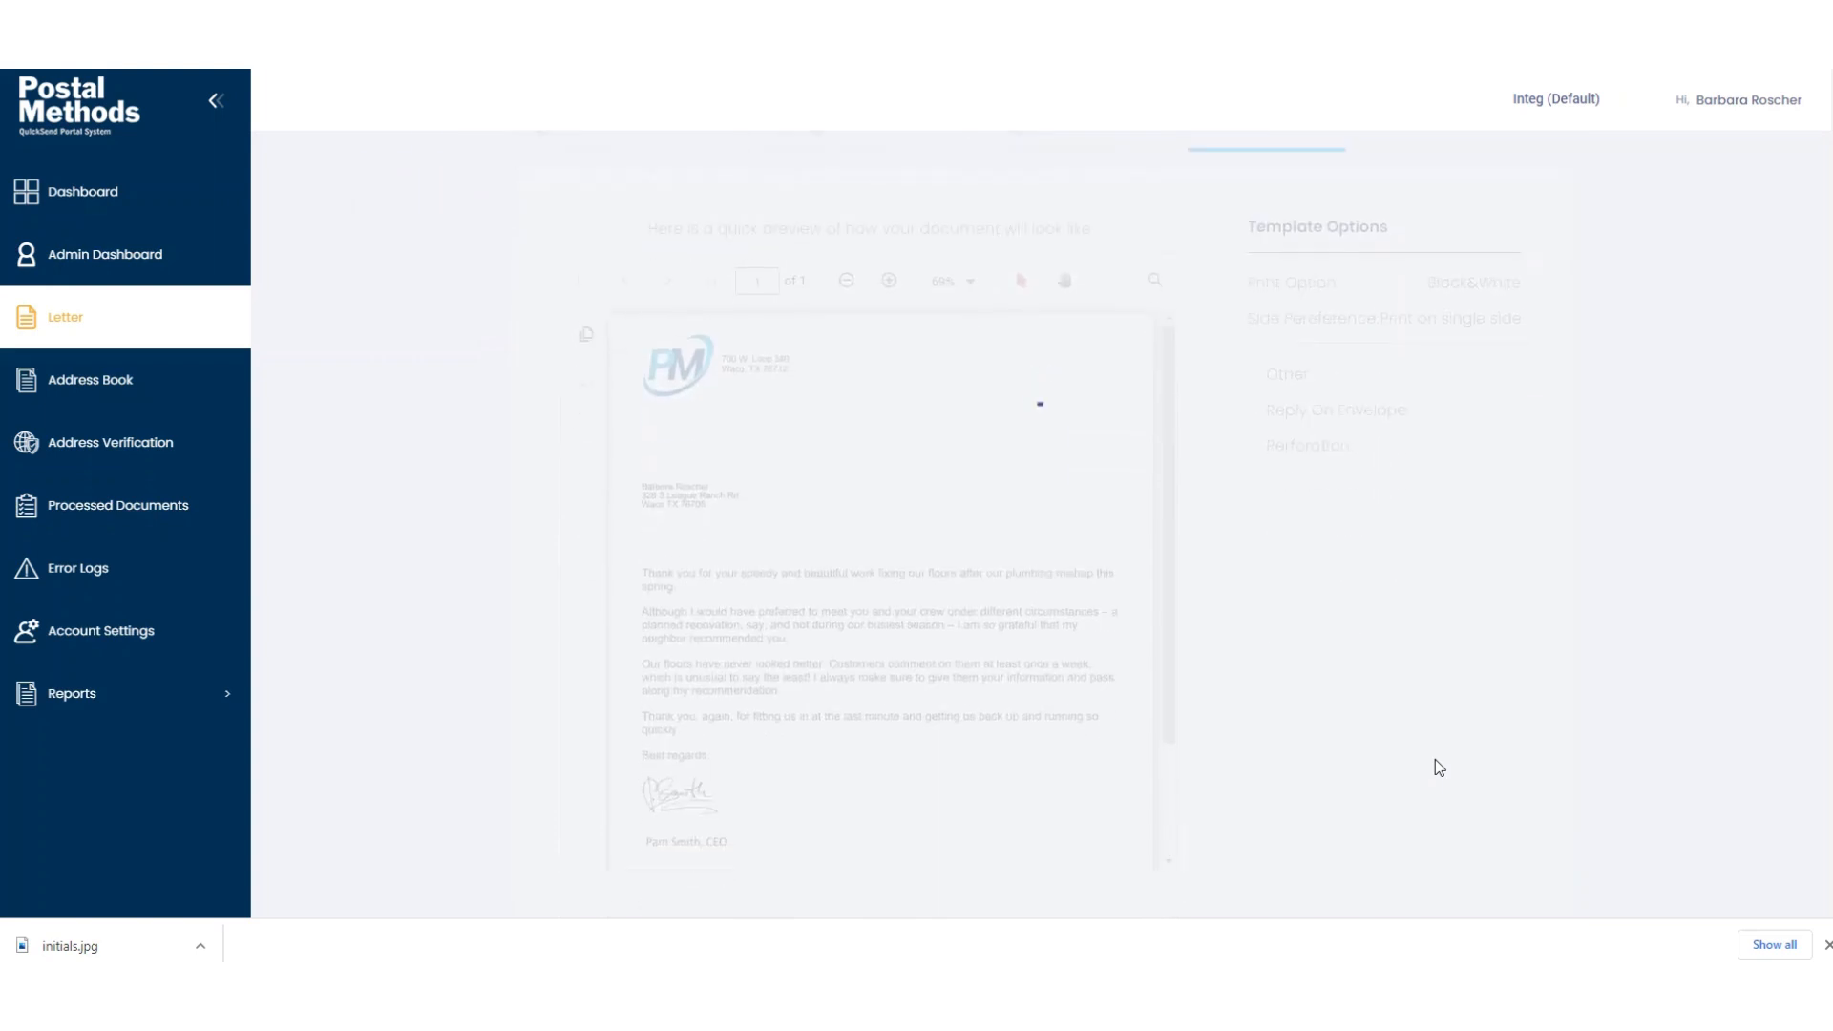
scroll(1435, 758, "down", 1)
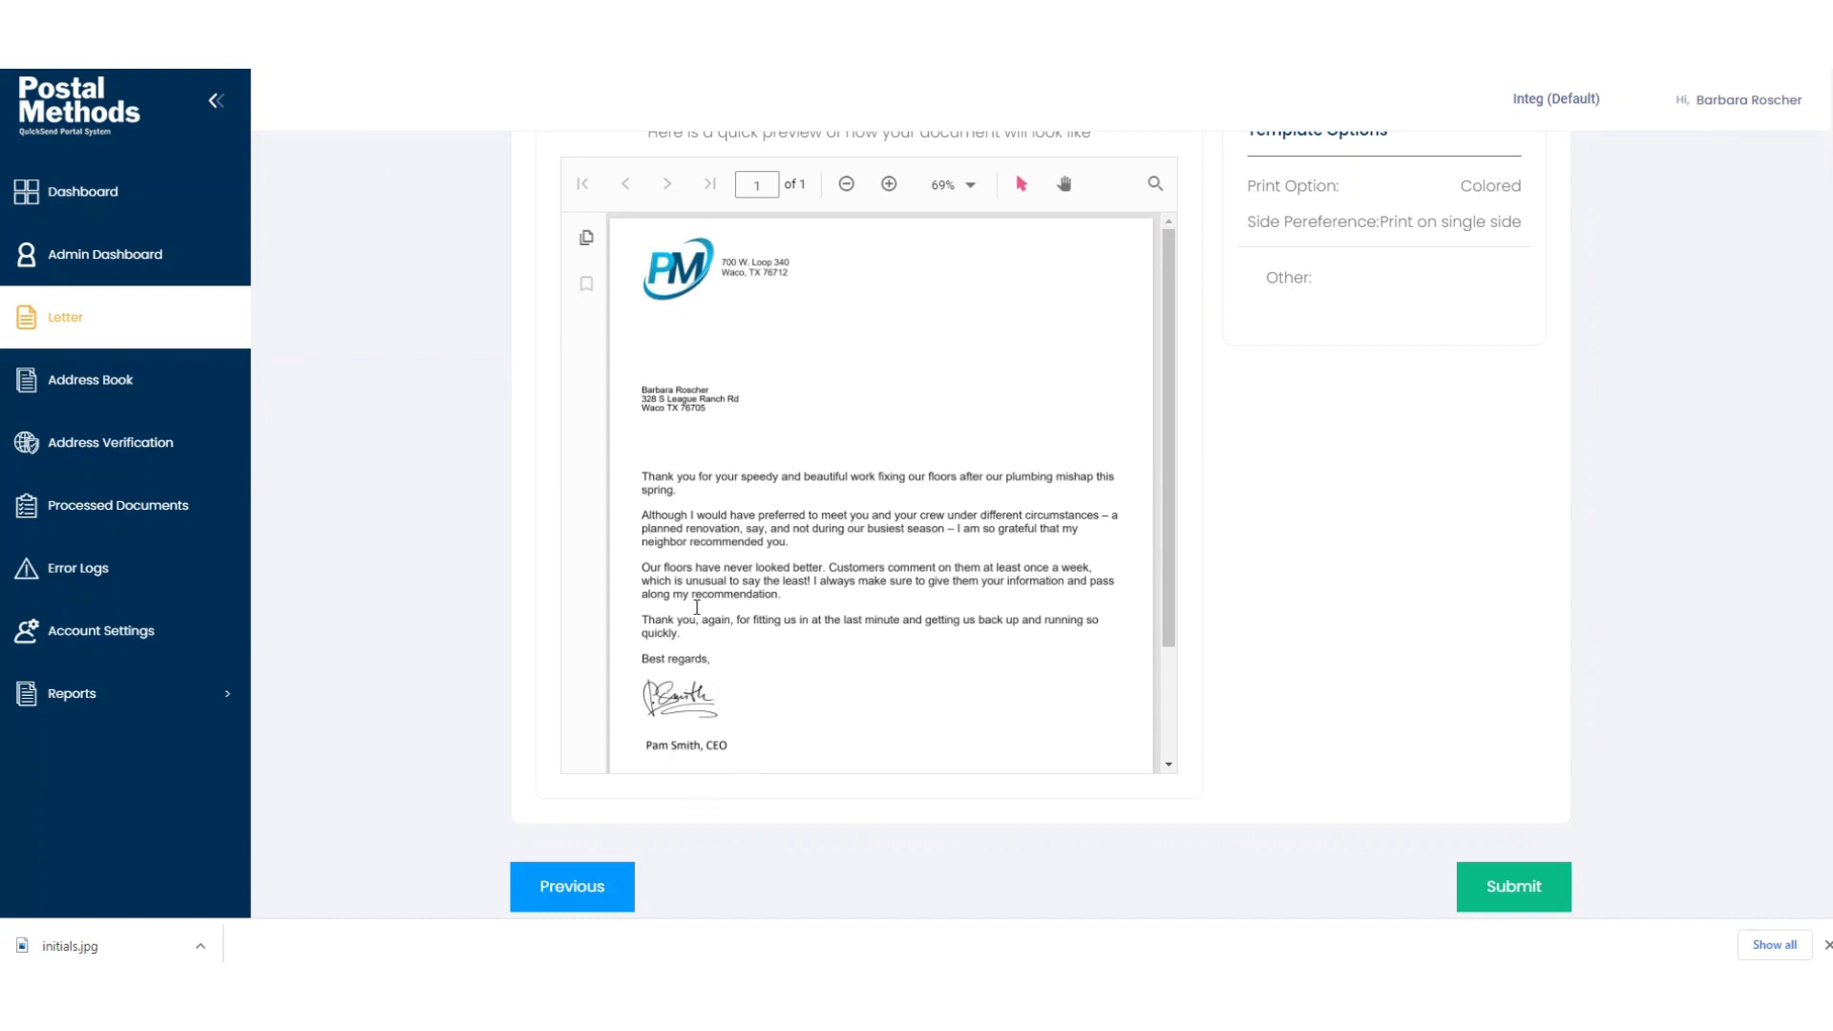
double_click(652, 408)
left_click(755, 408)
scroll(1252, 564, "up", 2)
scroll(1253, 563, "down", 2)
left_click(1518, 888)
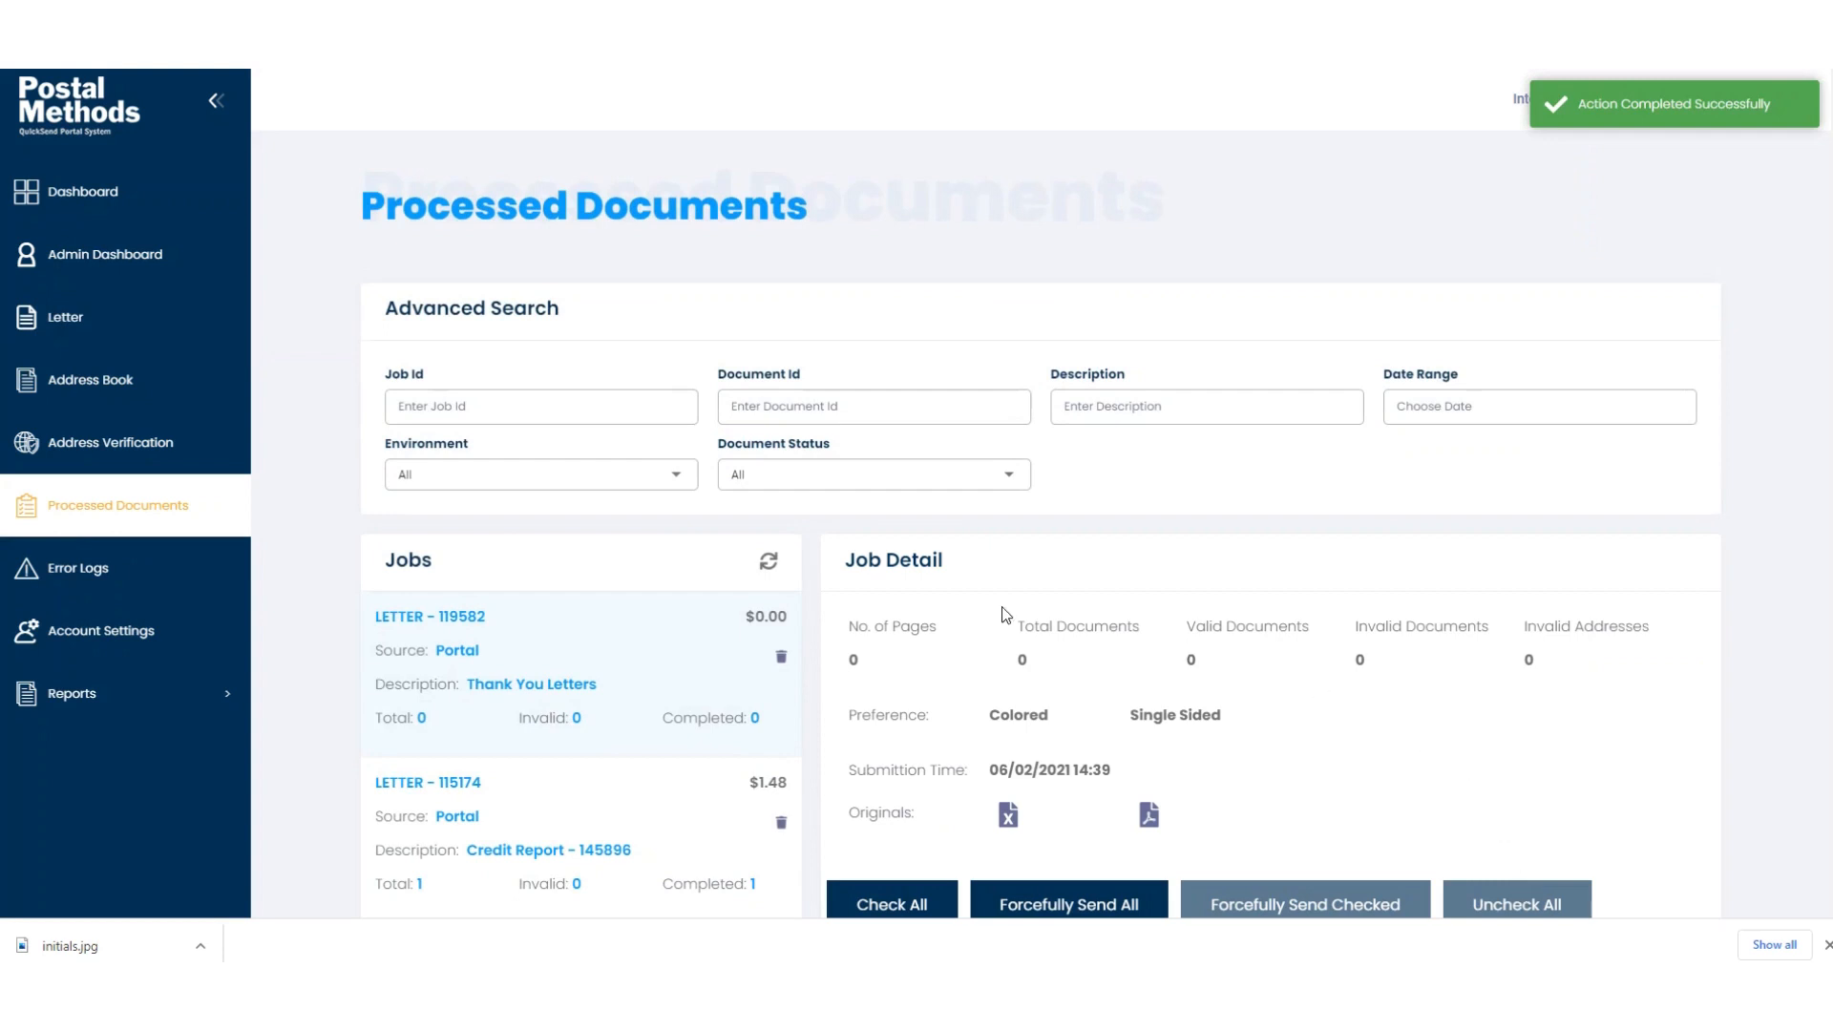
Refresh the list of processed jobs and examine the document records of the Thank You Letters job.
left_click(767, 565)
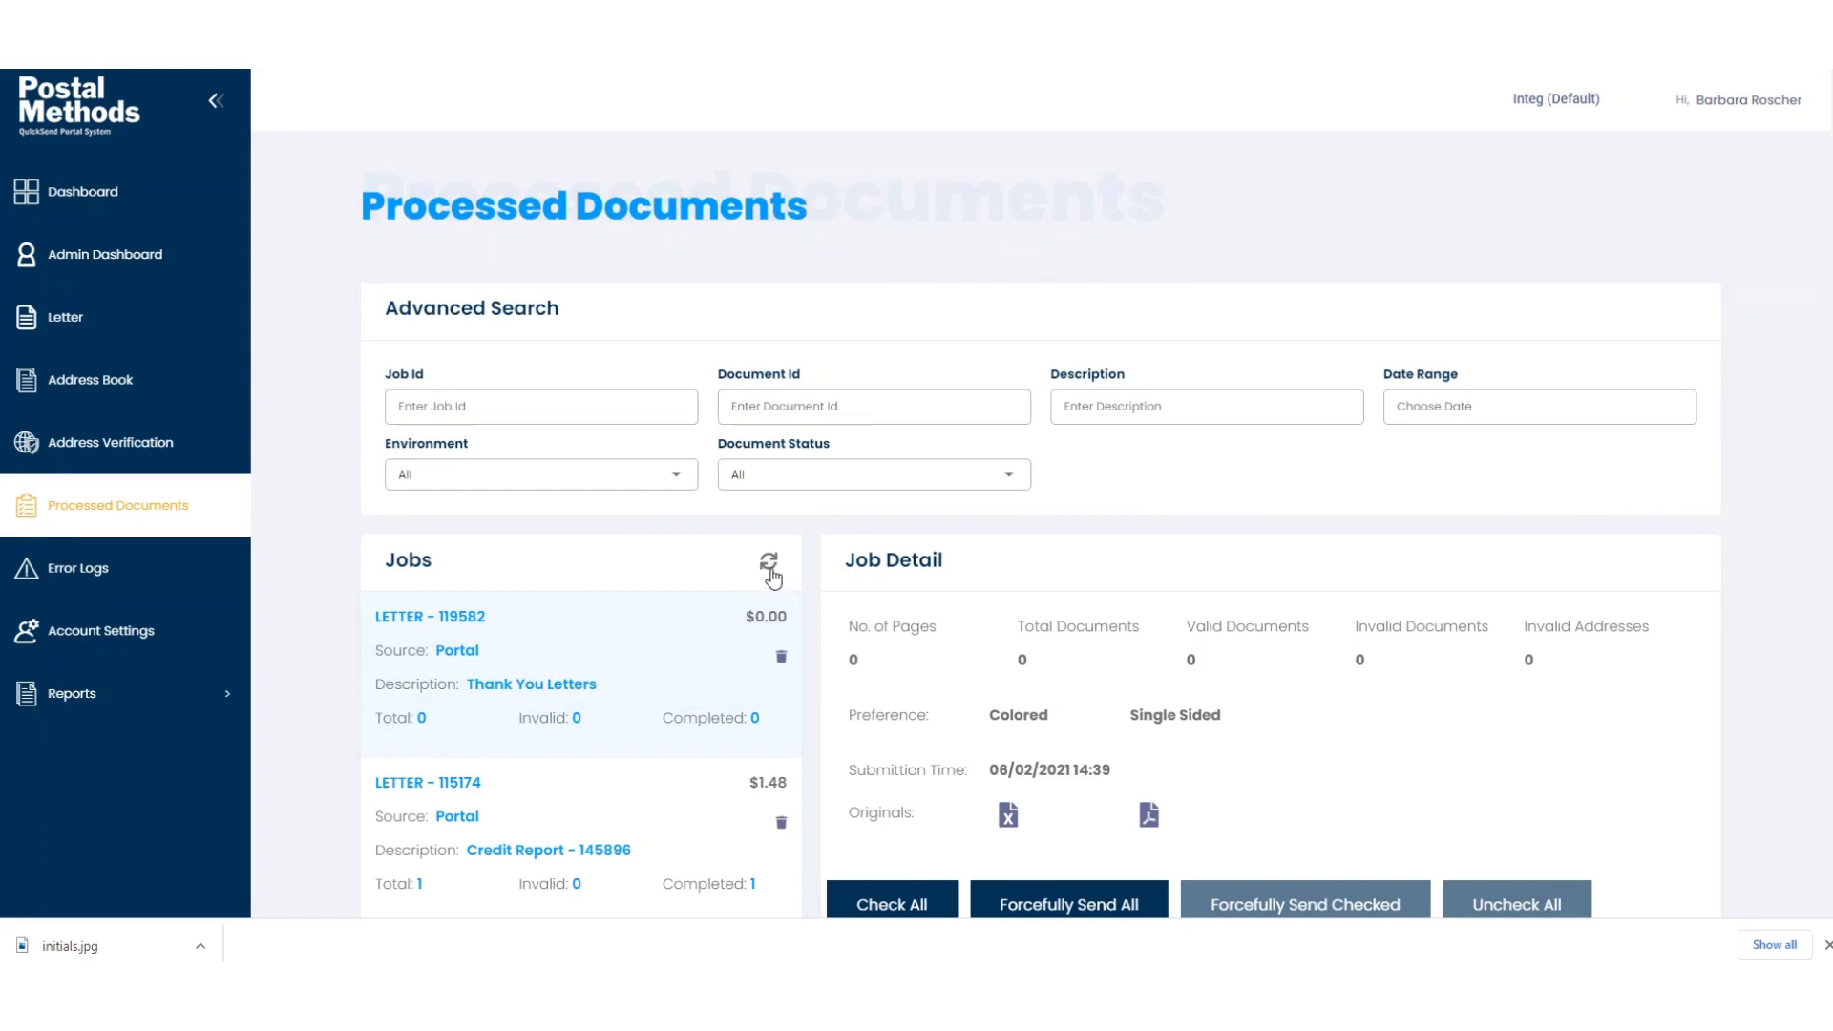
left_click(771, 571)
scroll(983, 668, "down", 6)
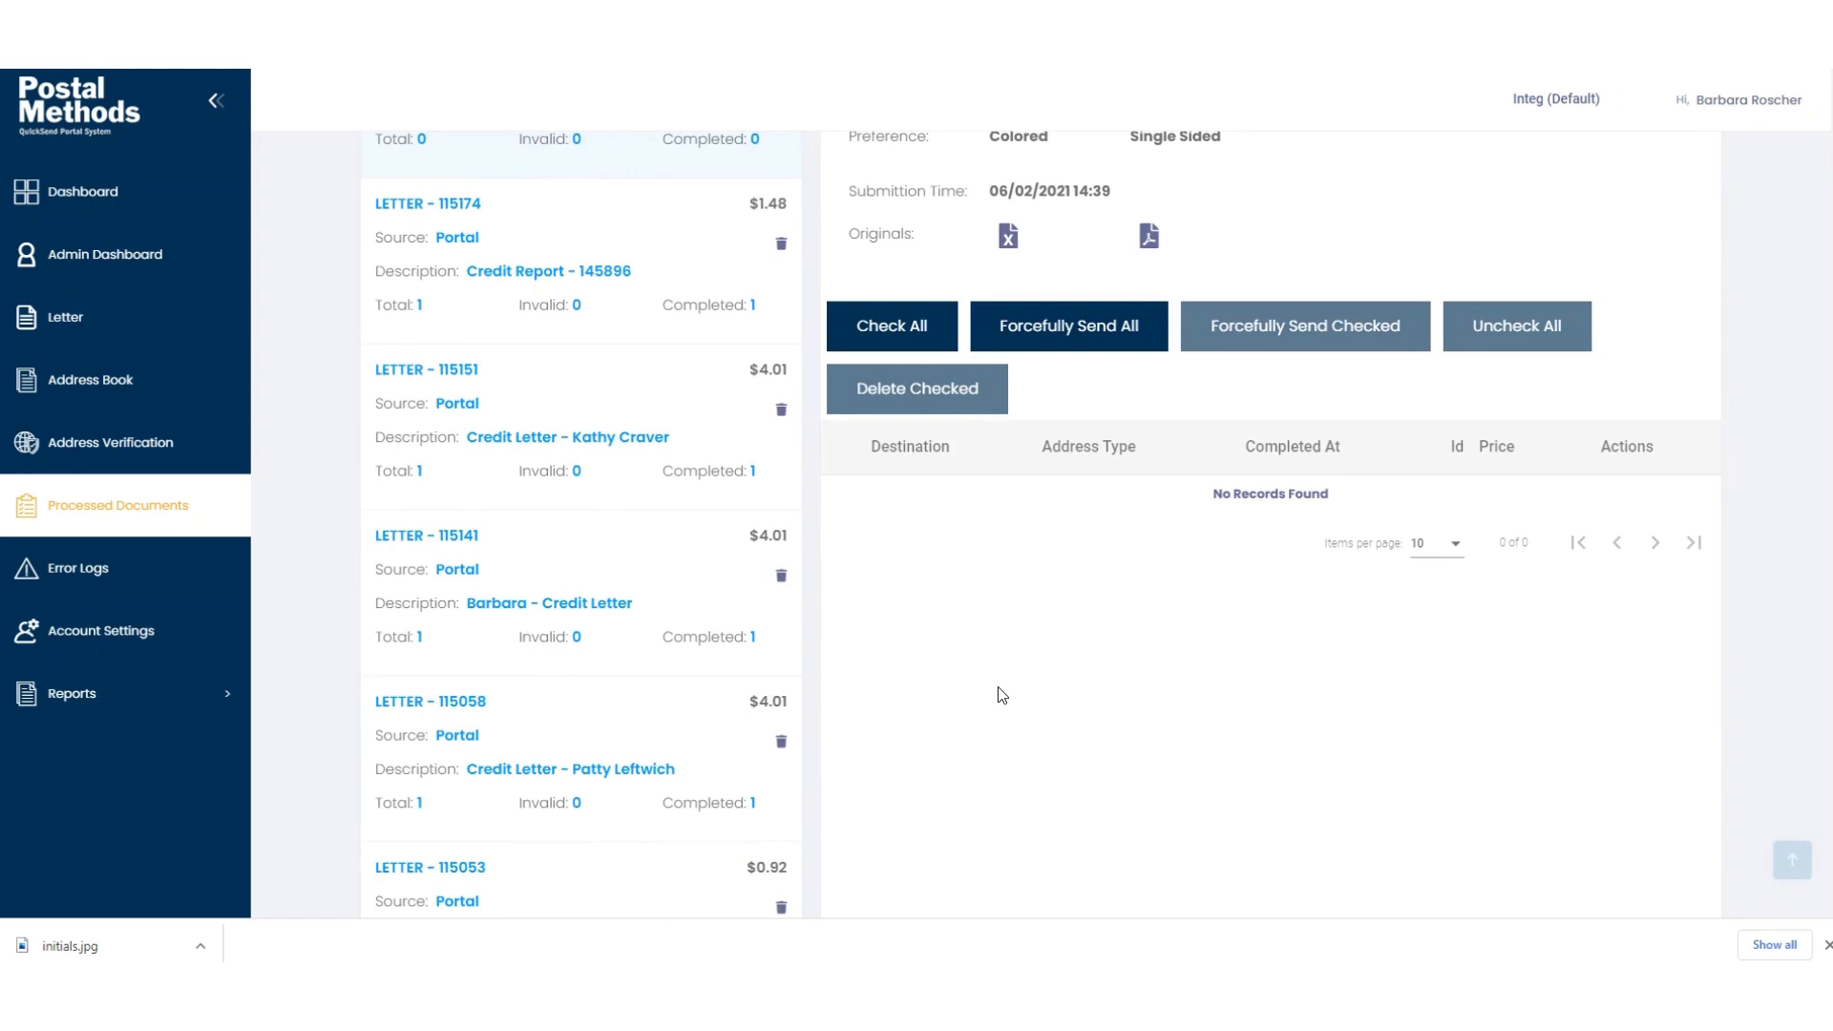
Refresh the jobs list twice more and check the Thank You Letters job's details and recipient records.
scroll(902, 649, "up", 6)
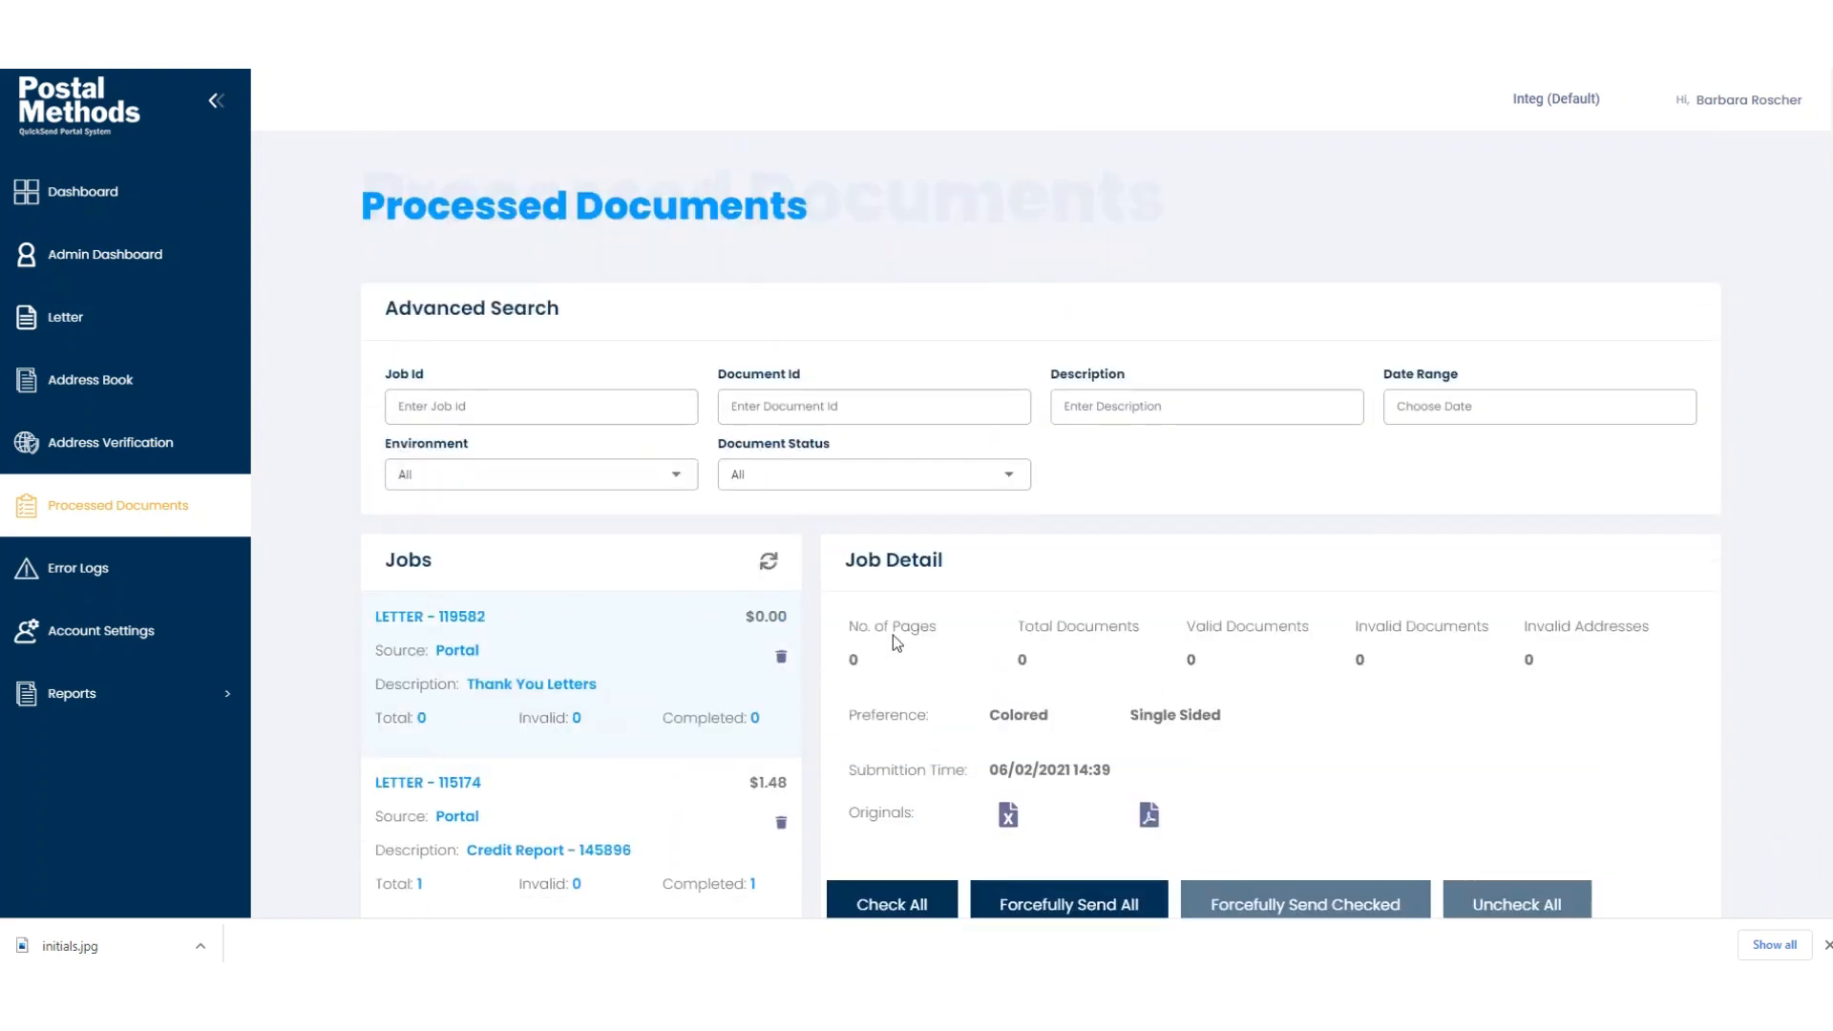
left_click(768, 561)
scroll(965, 687, "down", 4)
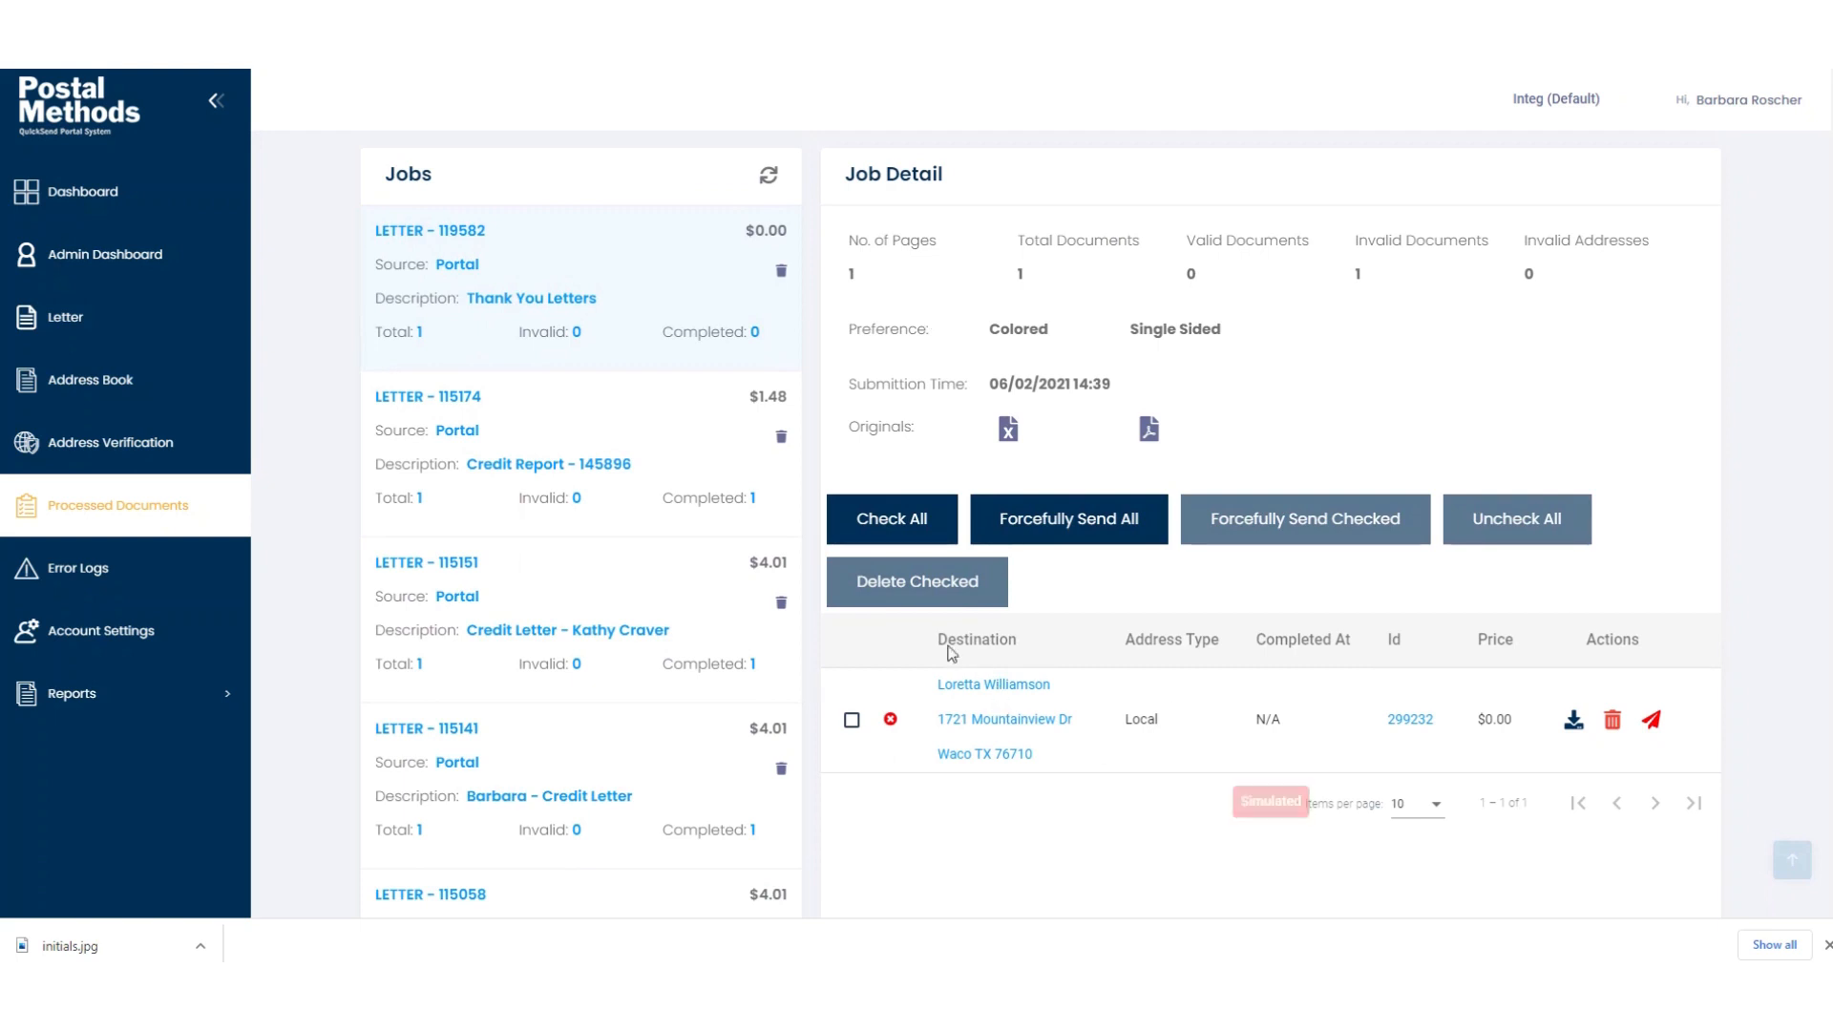
scroll(952, 654, "up", 2)
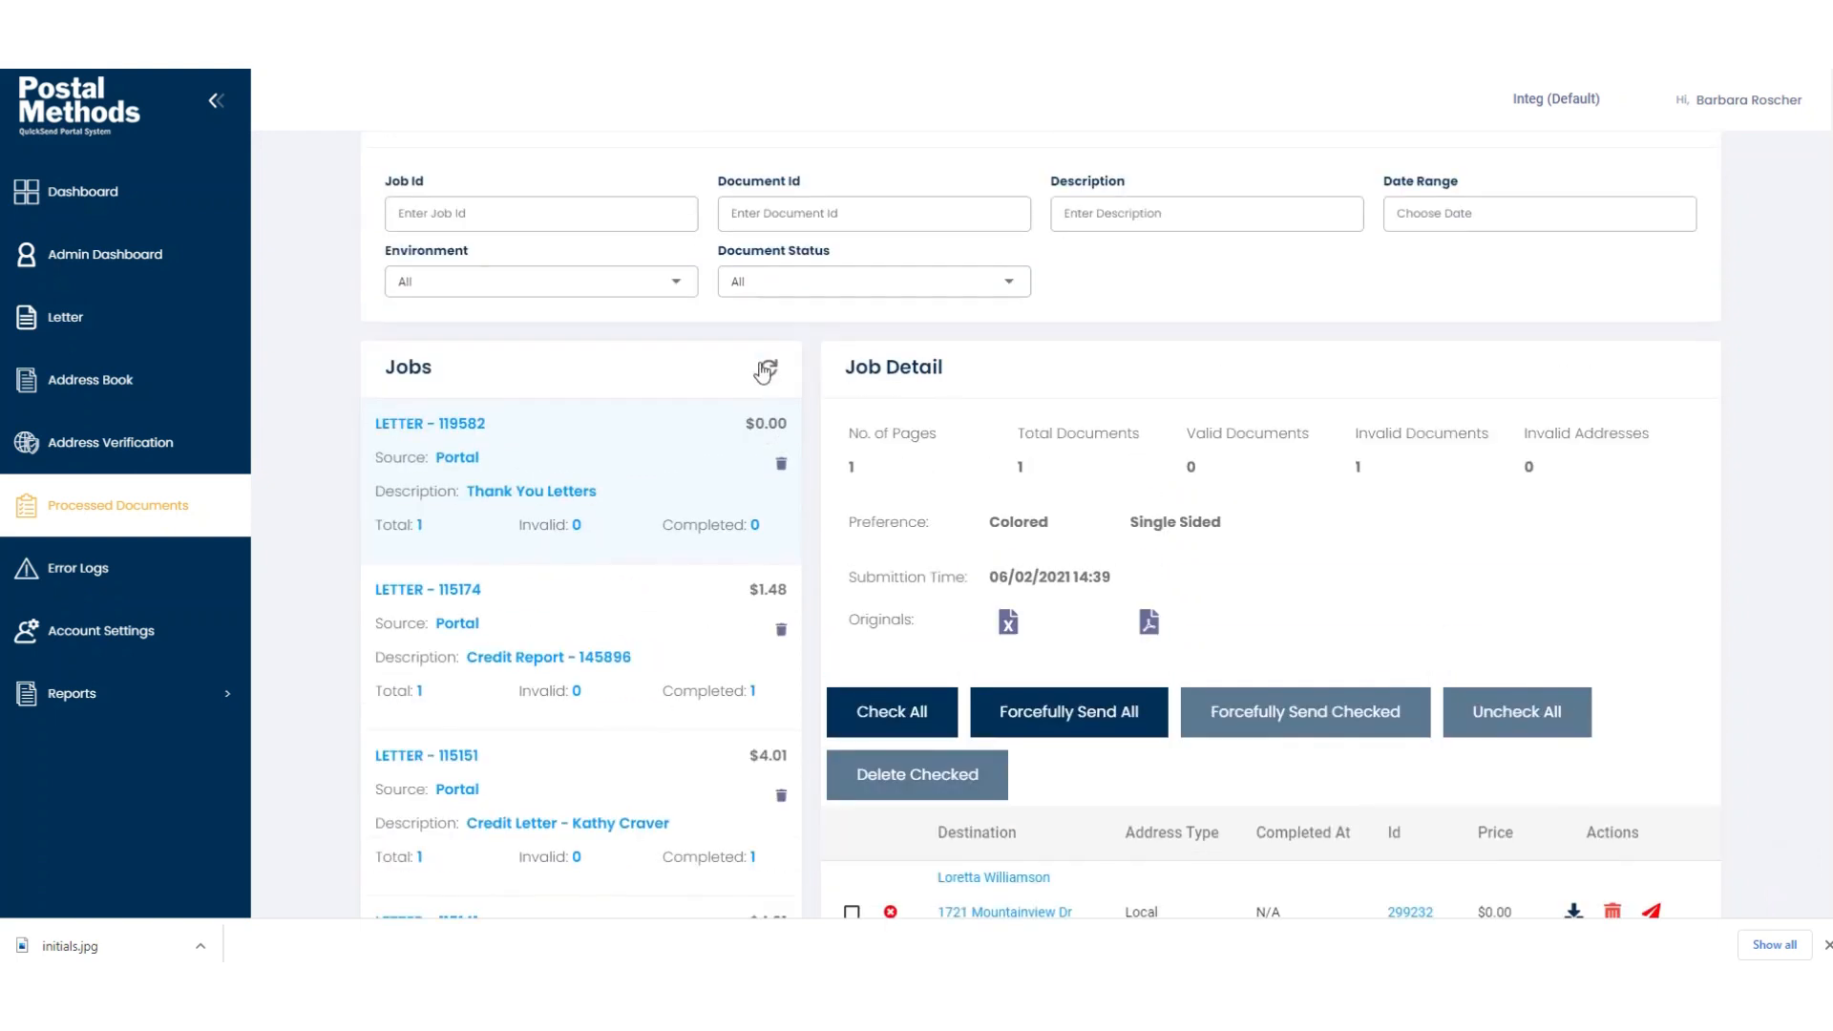
left_click(766, 370)
scroll(767, 370, "up", 2)
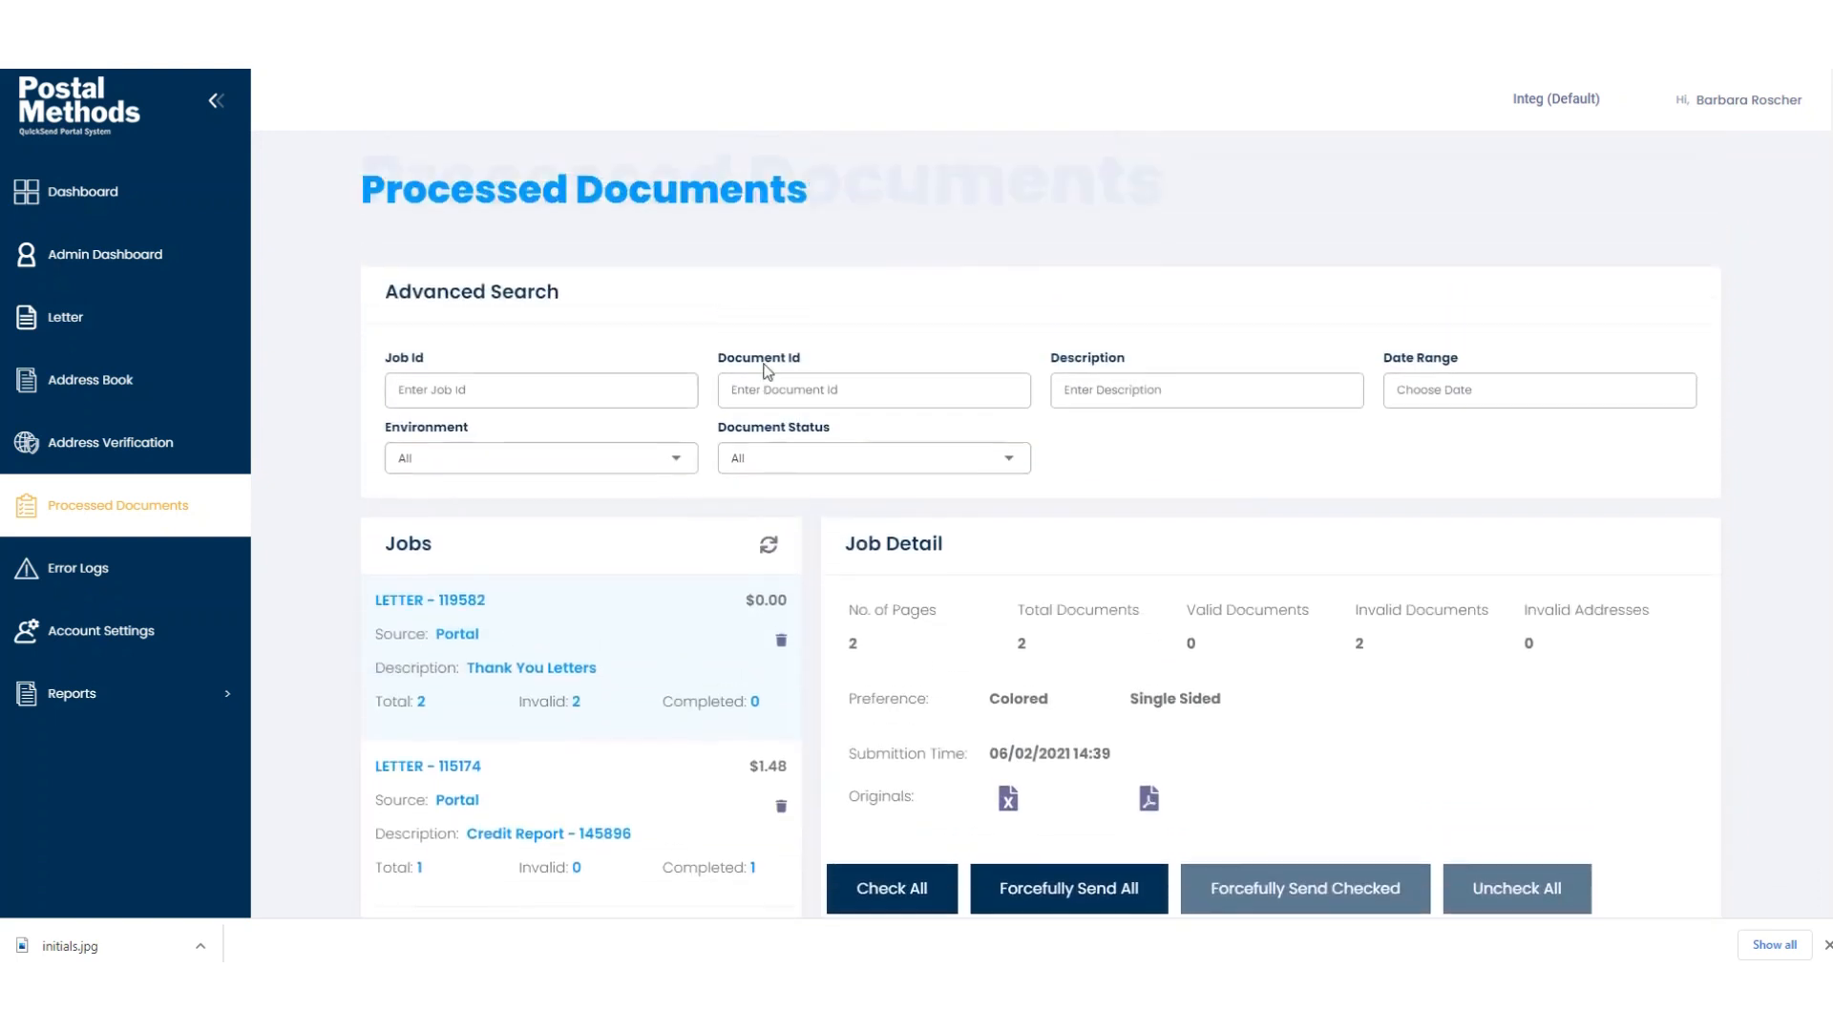
scroll(766, 372, "down", 4)
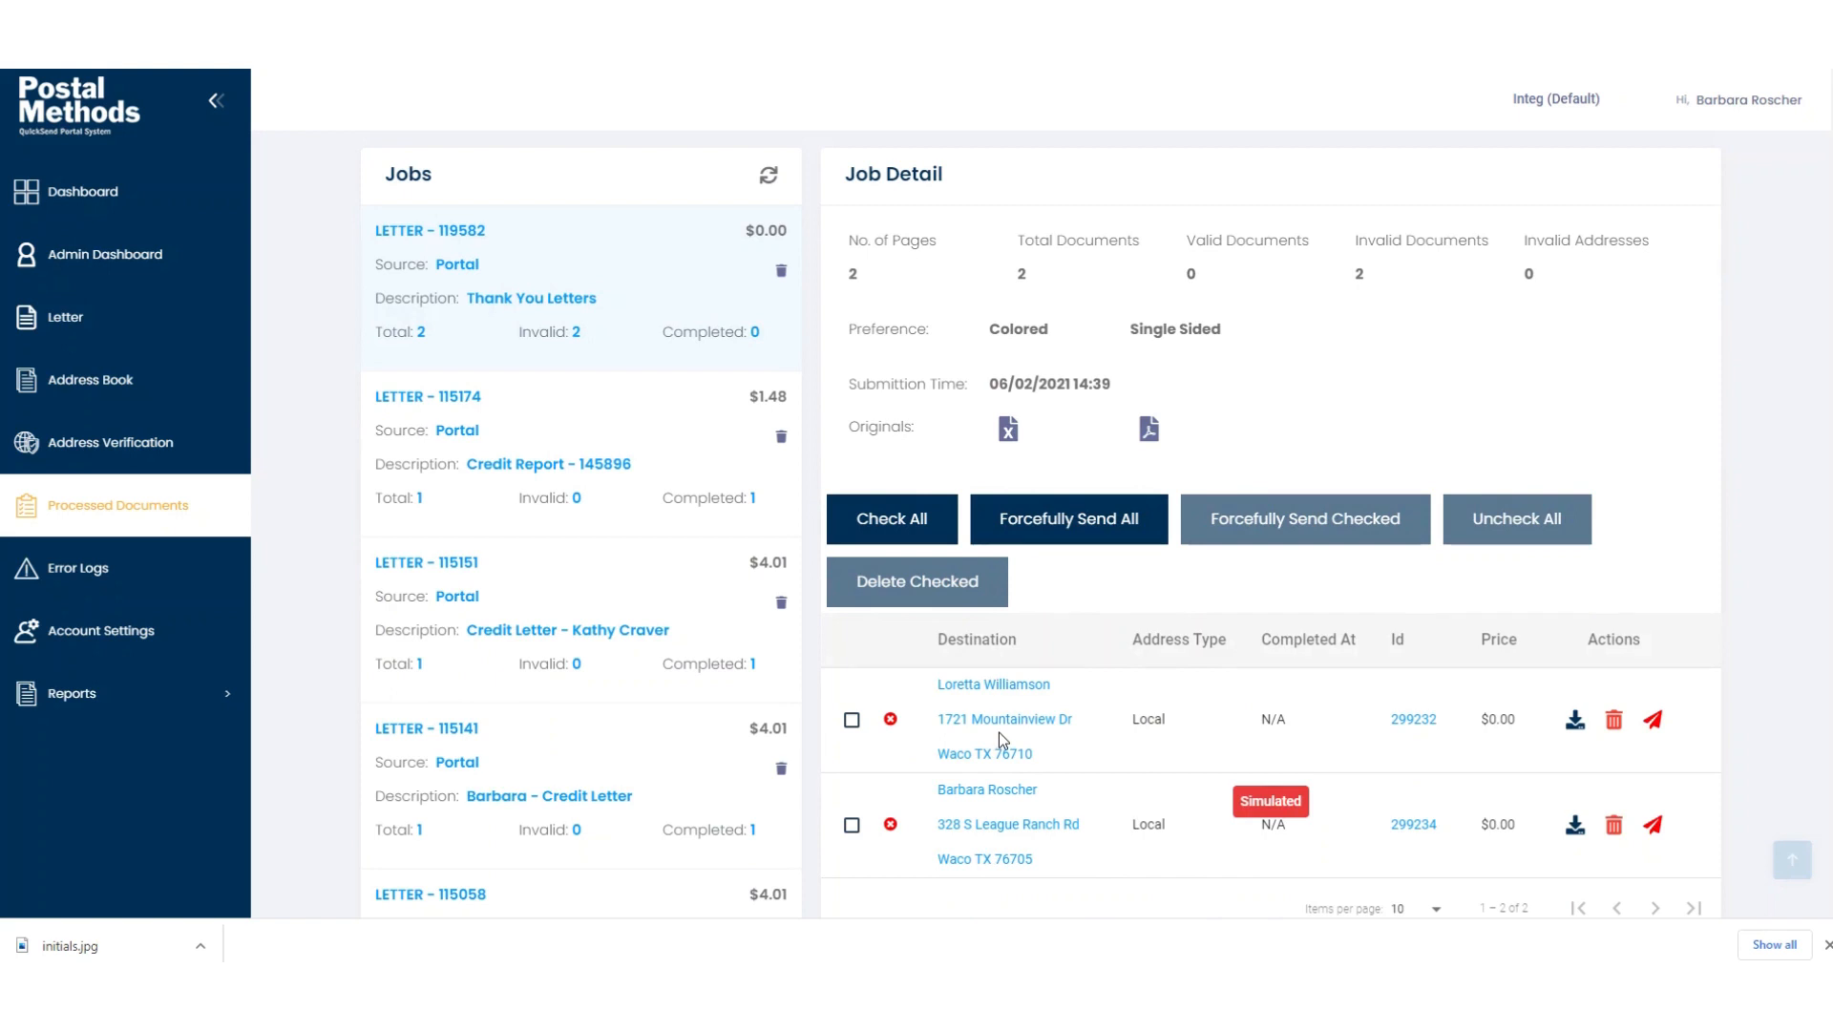
Download the first document of the Thank You Letters job, review the merged letter in the PDF, and close it.
left_click(1575, 721)
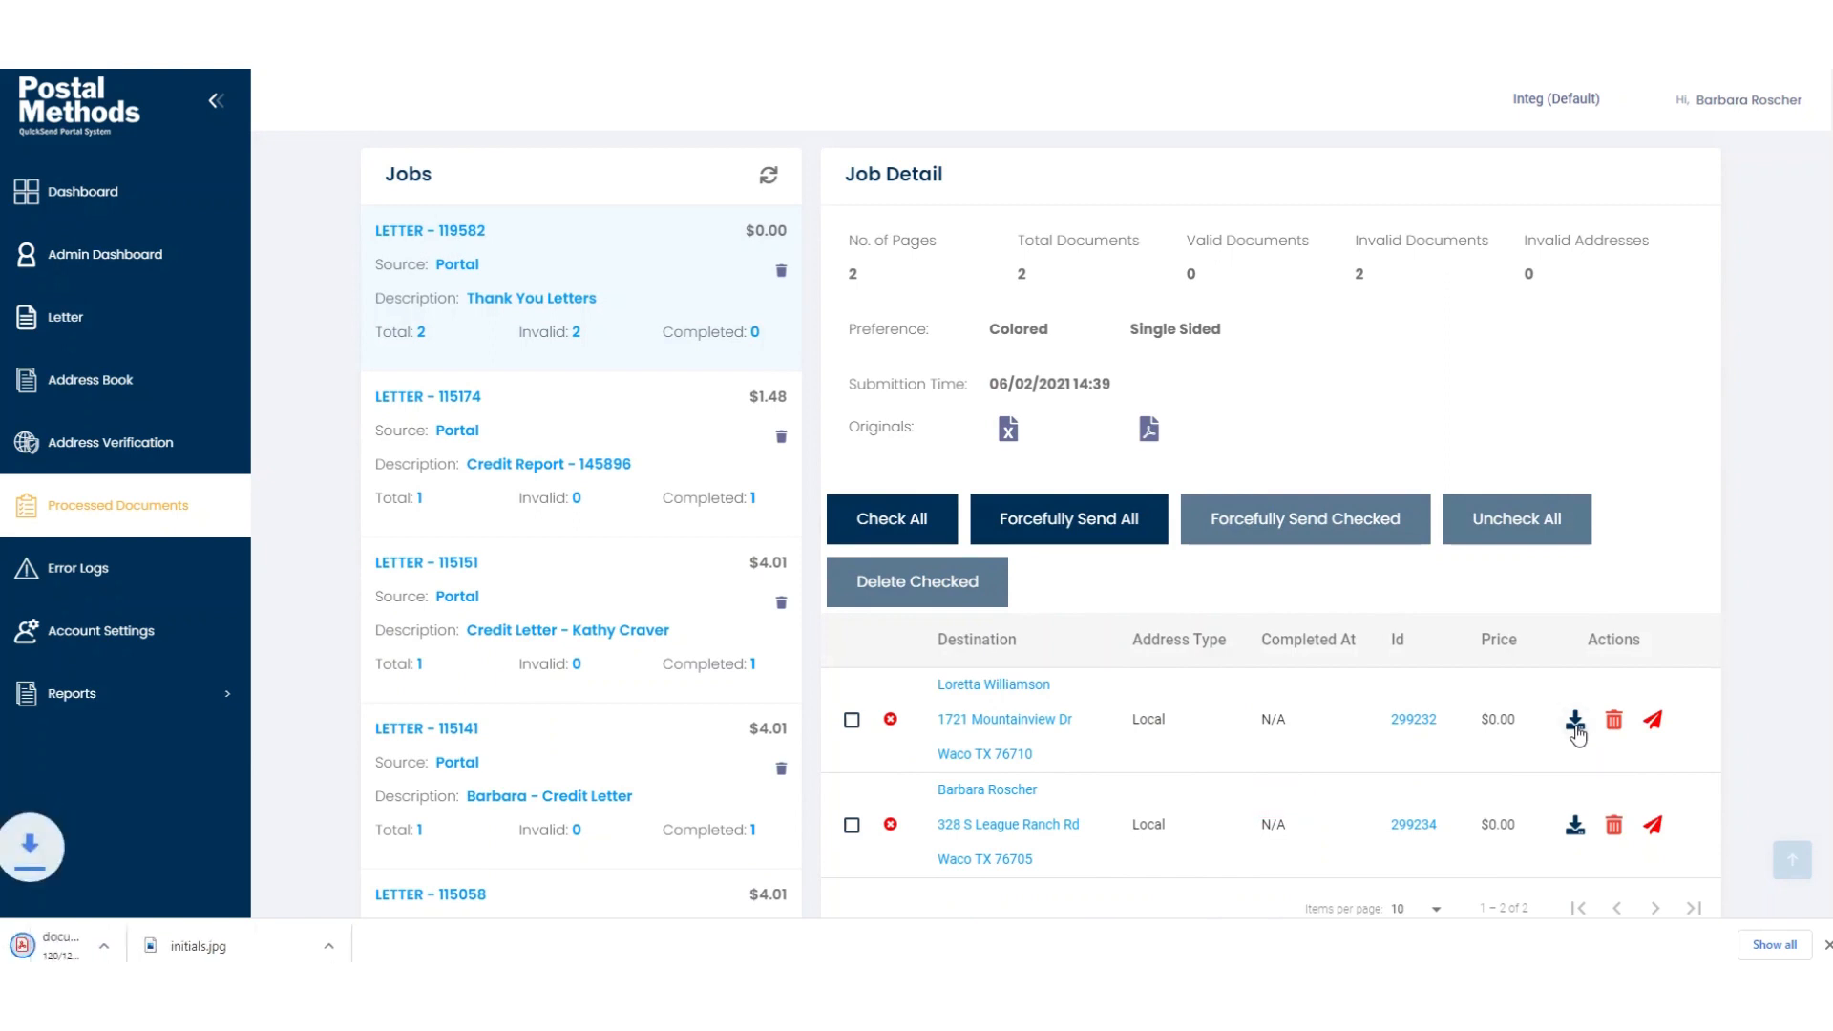
left_click(103, 946)
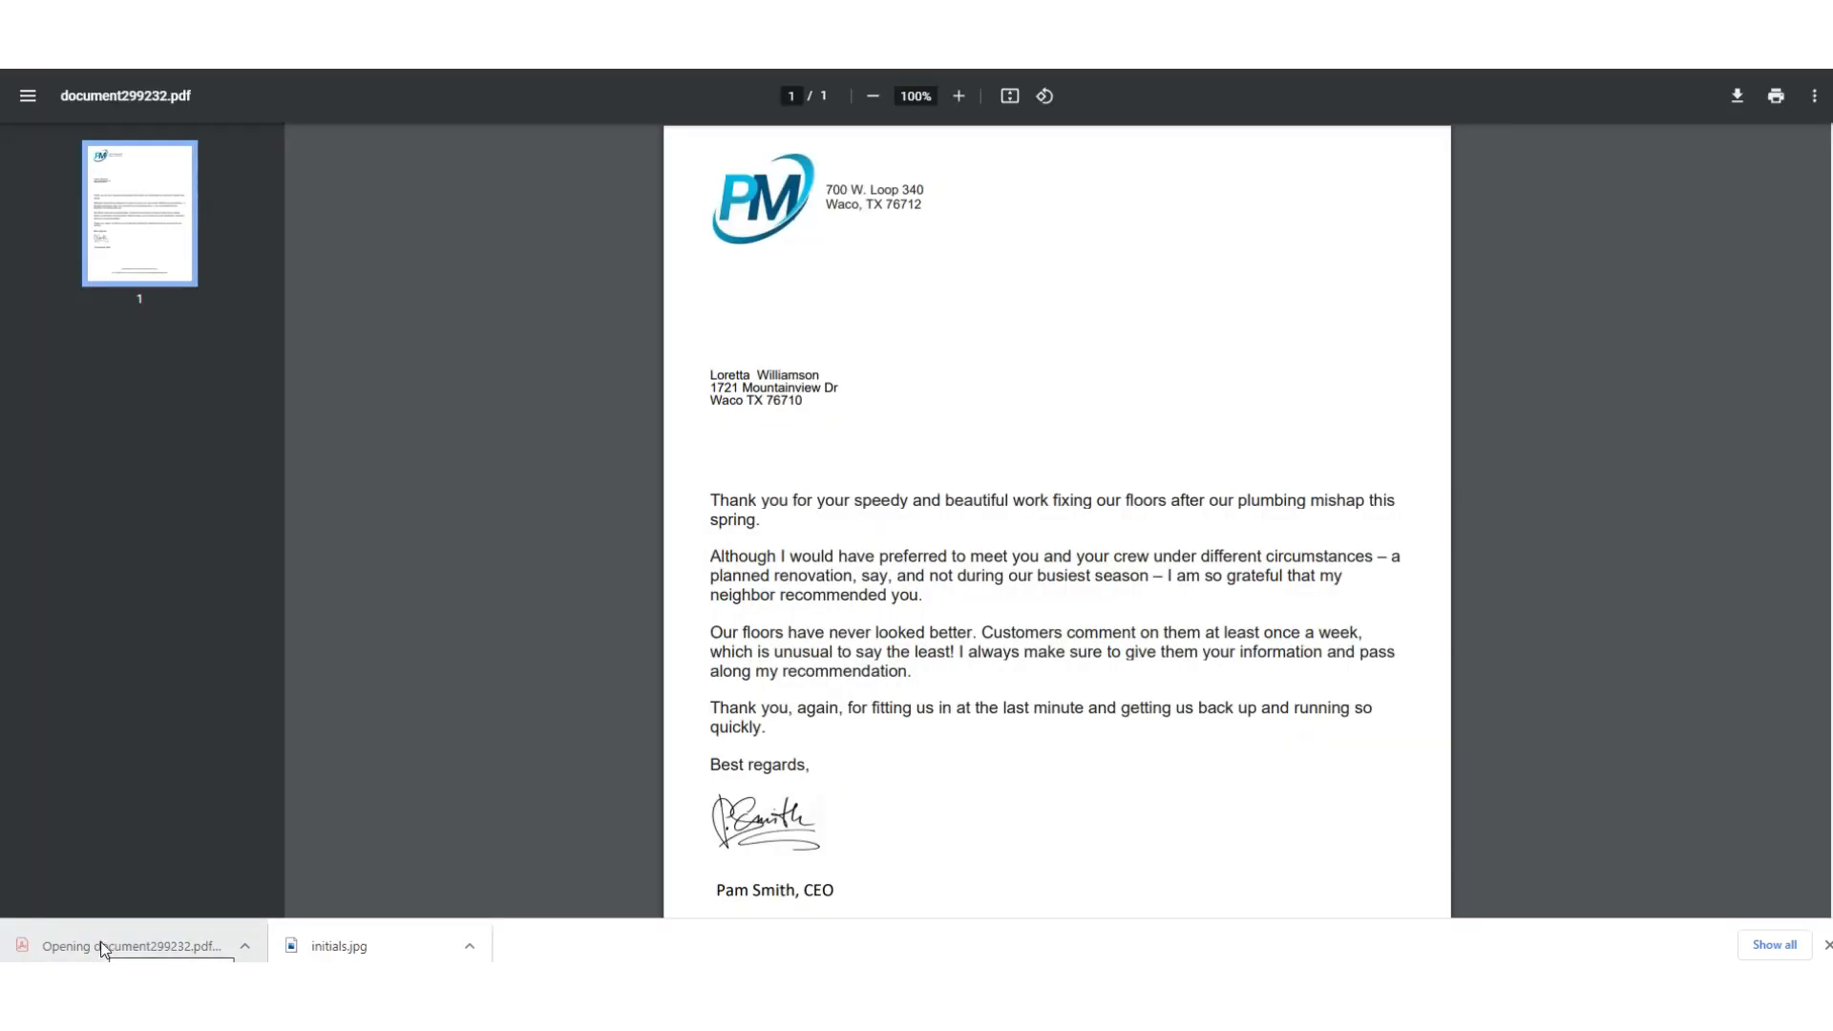
scroll(808, 591, "down", 3)
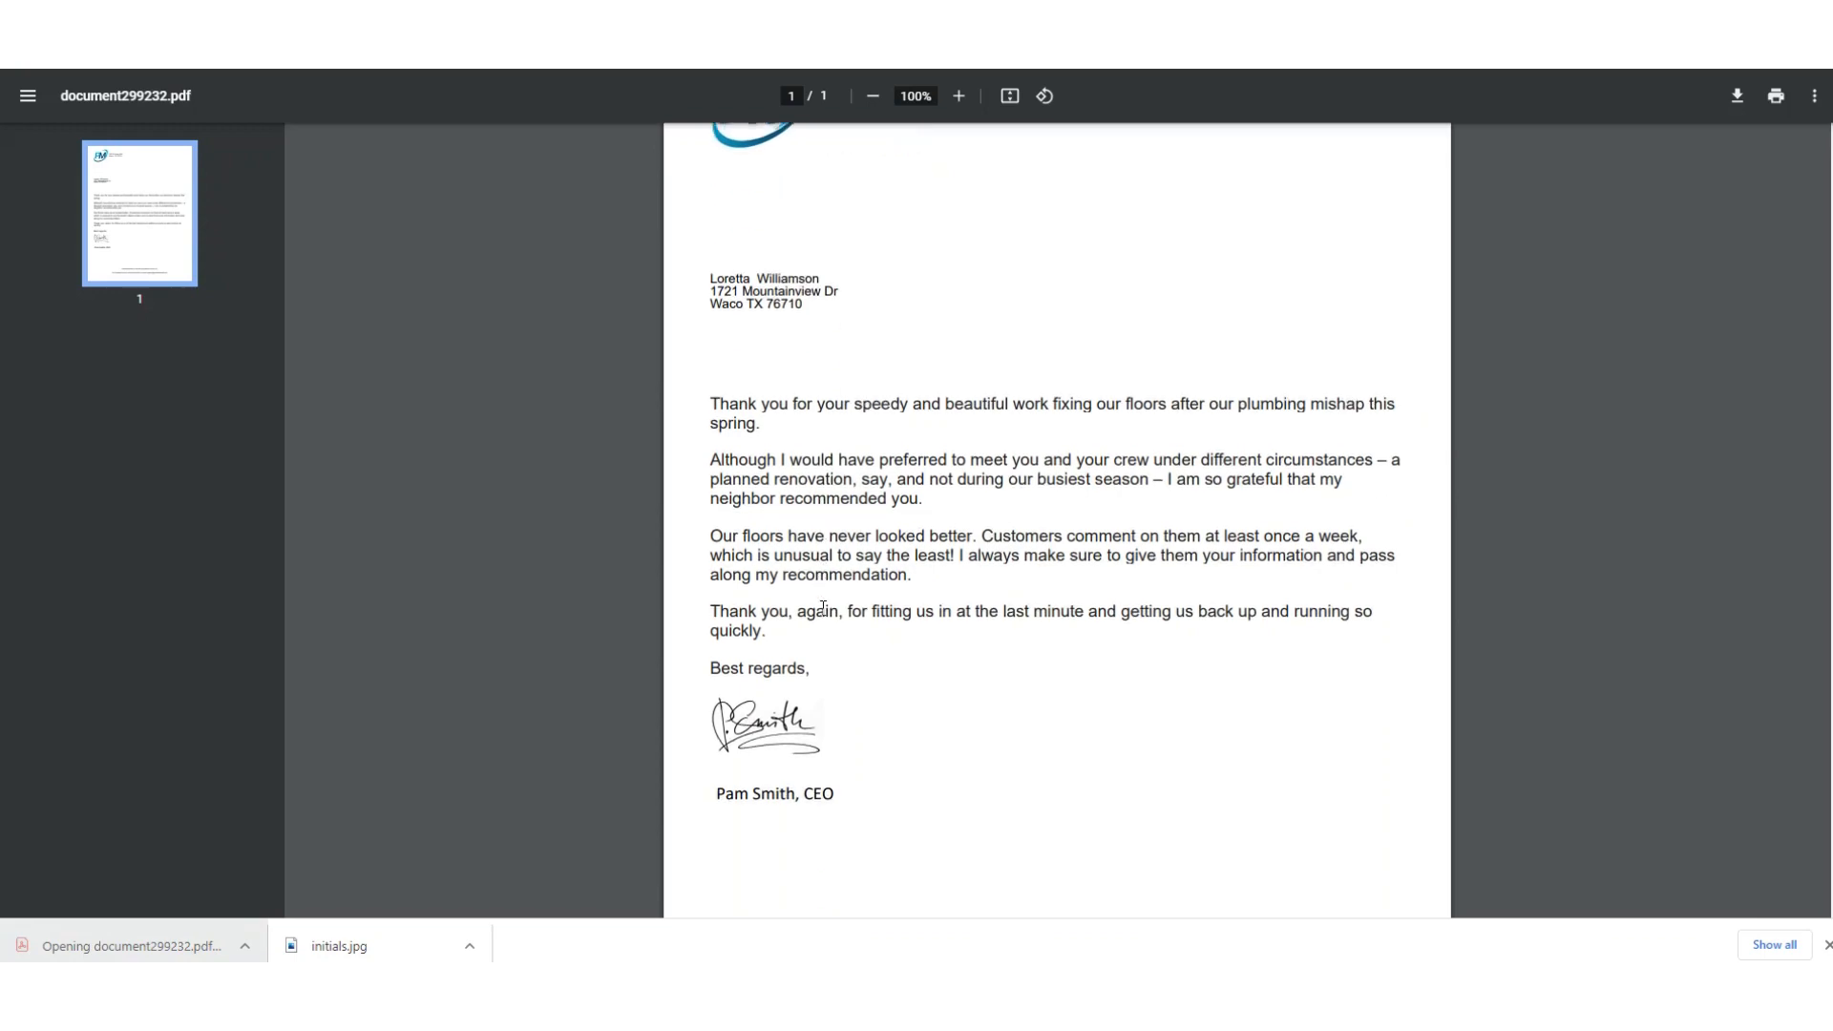
scroll(823, 607, "up", 3)
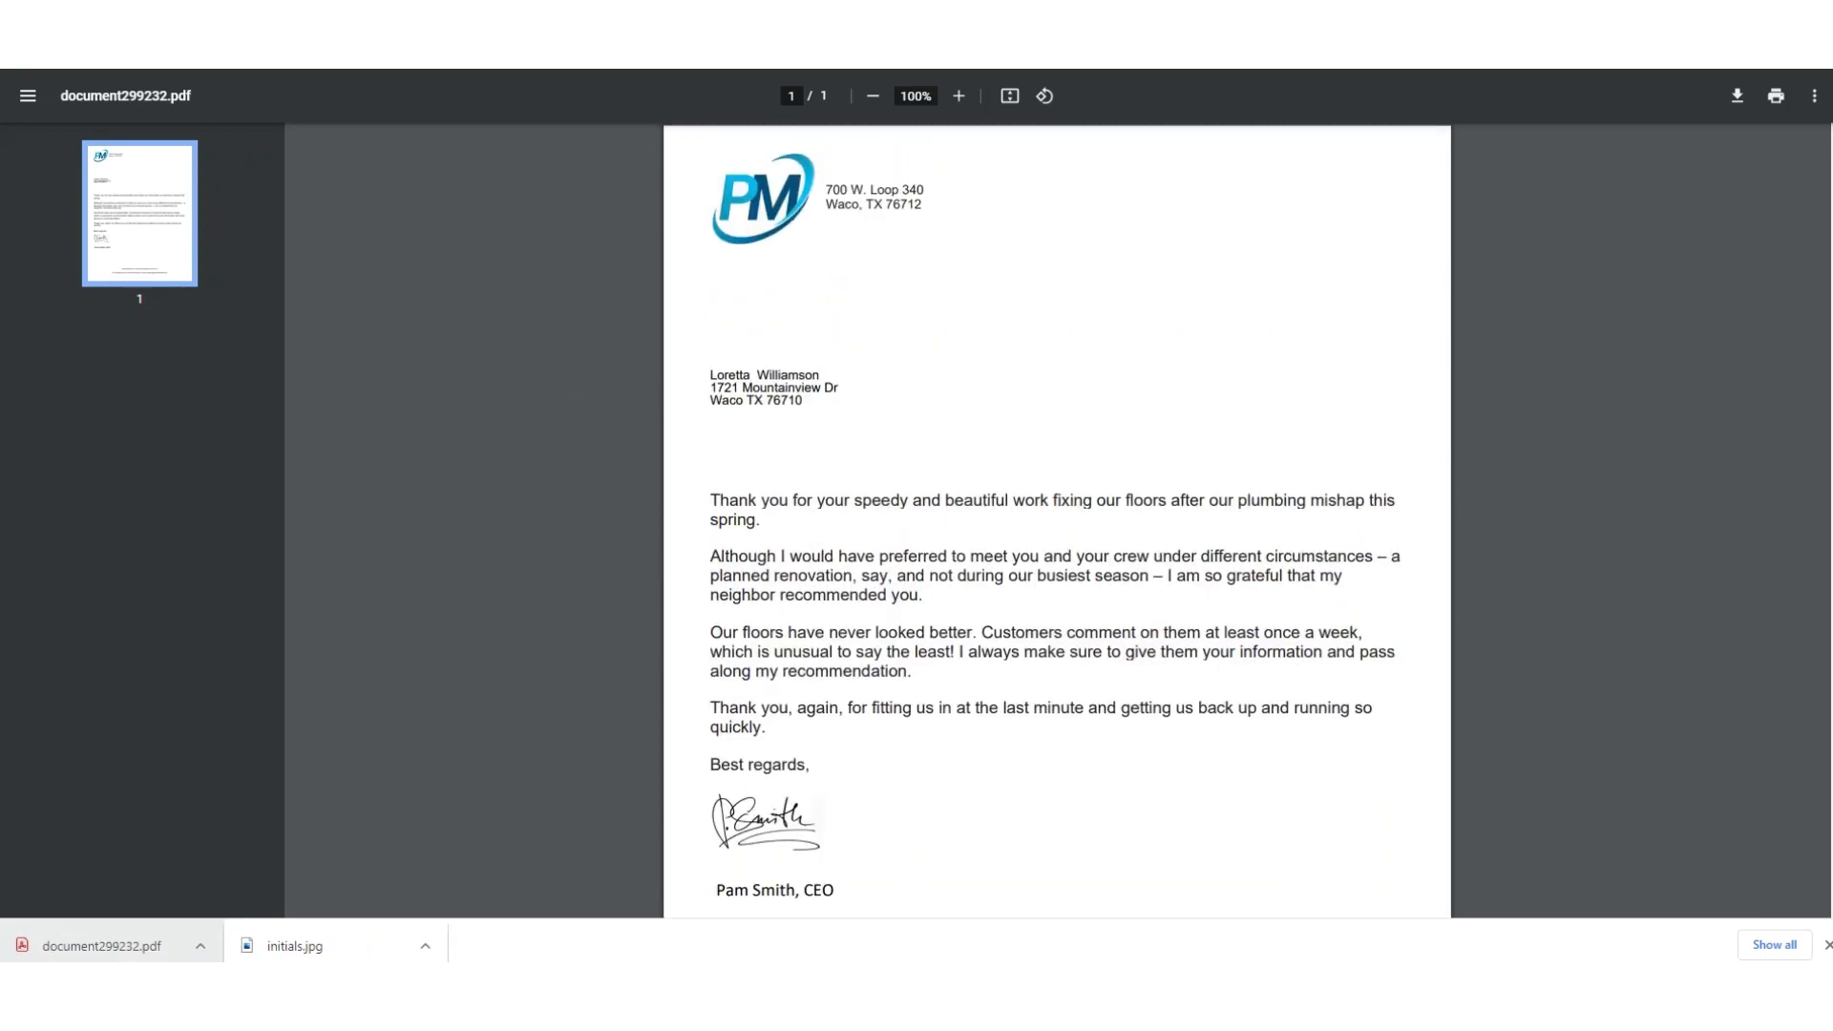
key("ctrl+w")
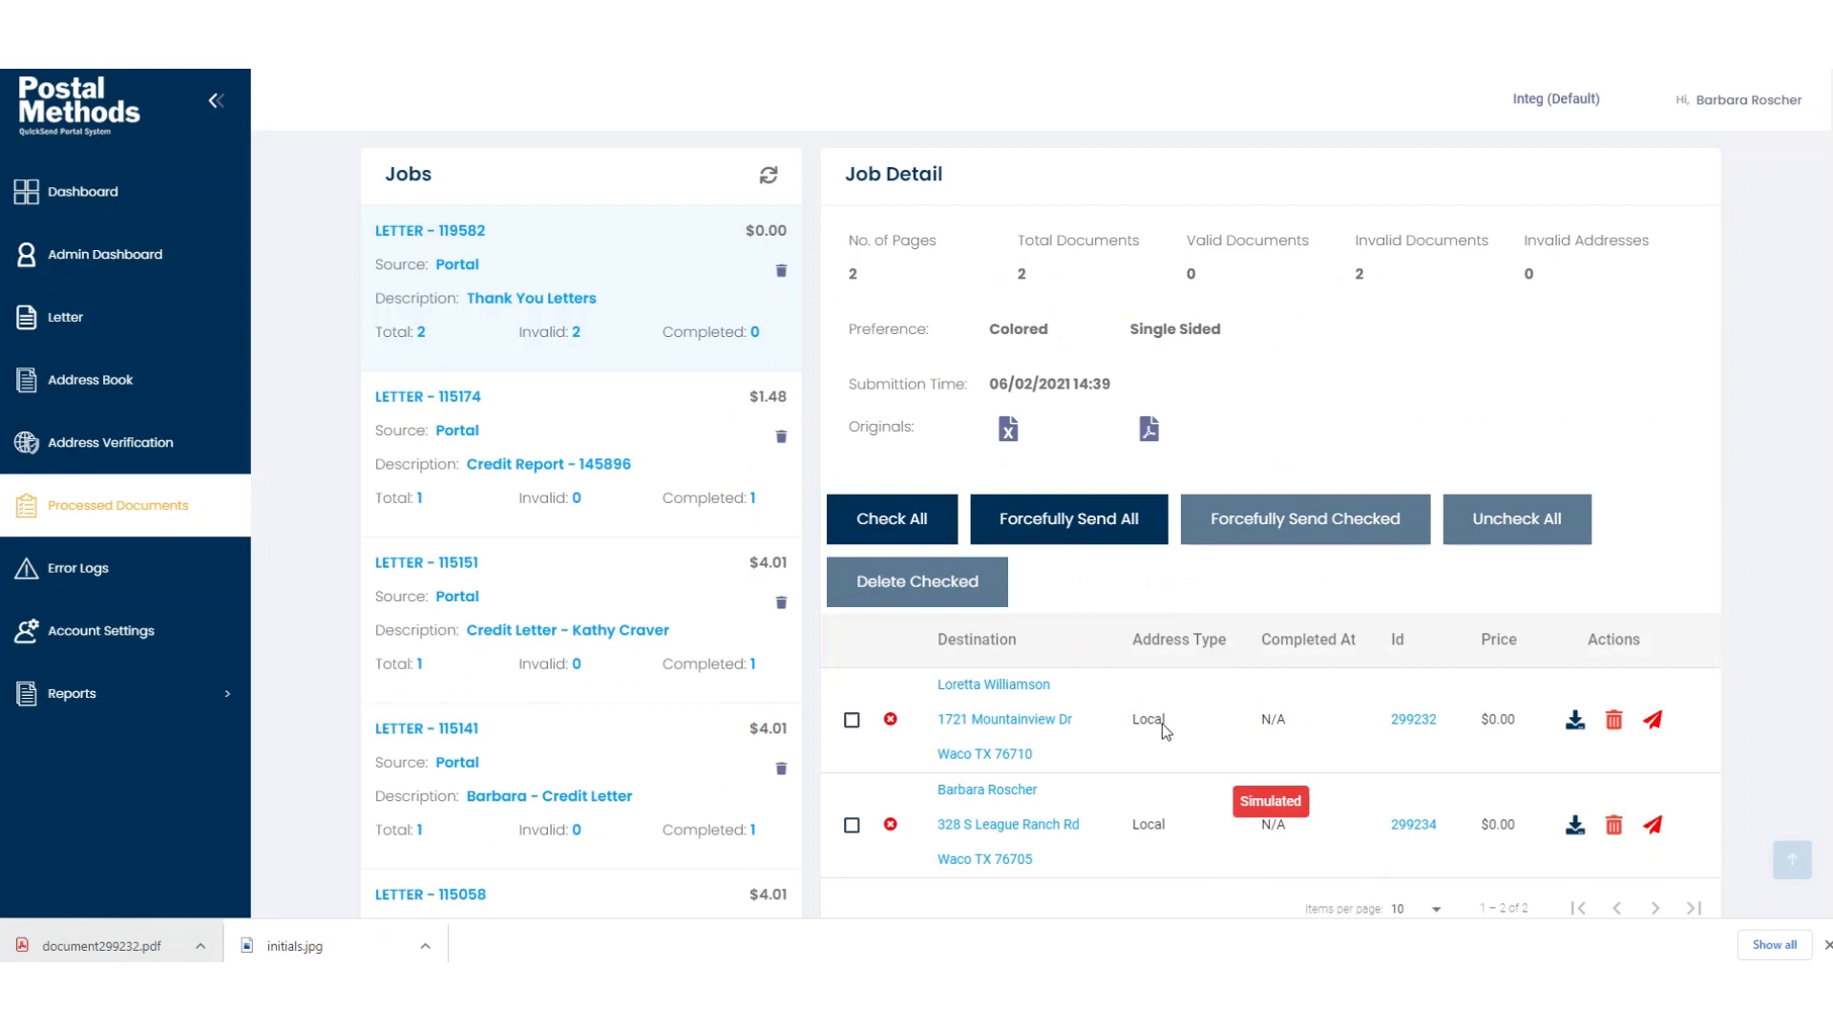
Start a new mail merge described as "Thank You Letters" and choose to select addresses from the address book.
left_click(112, 325)
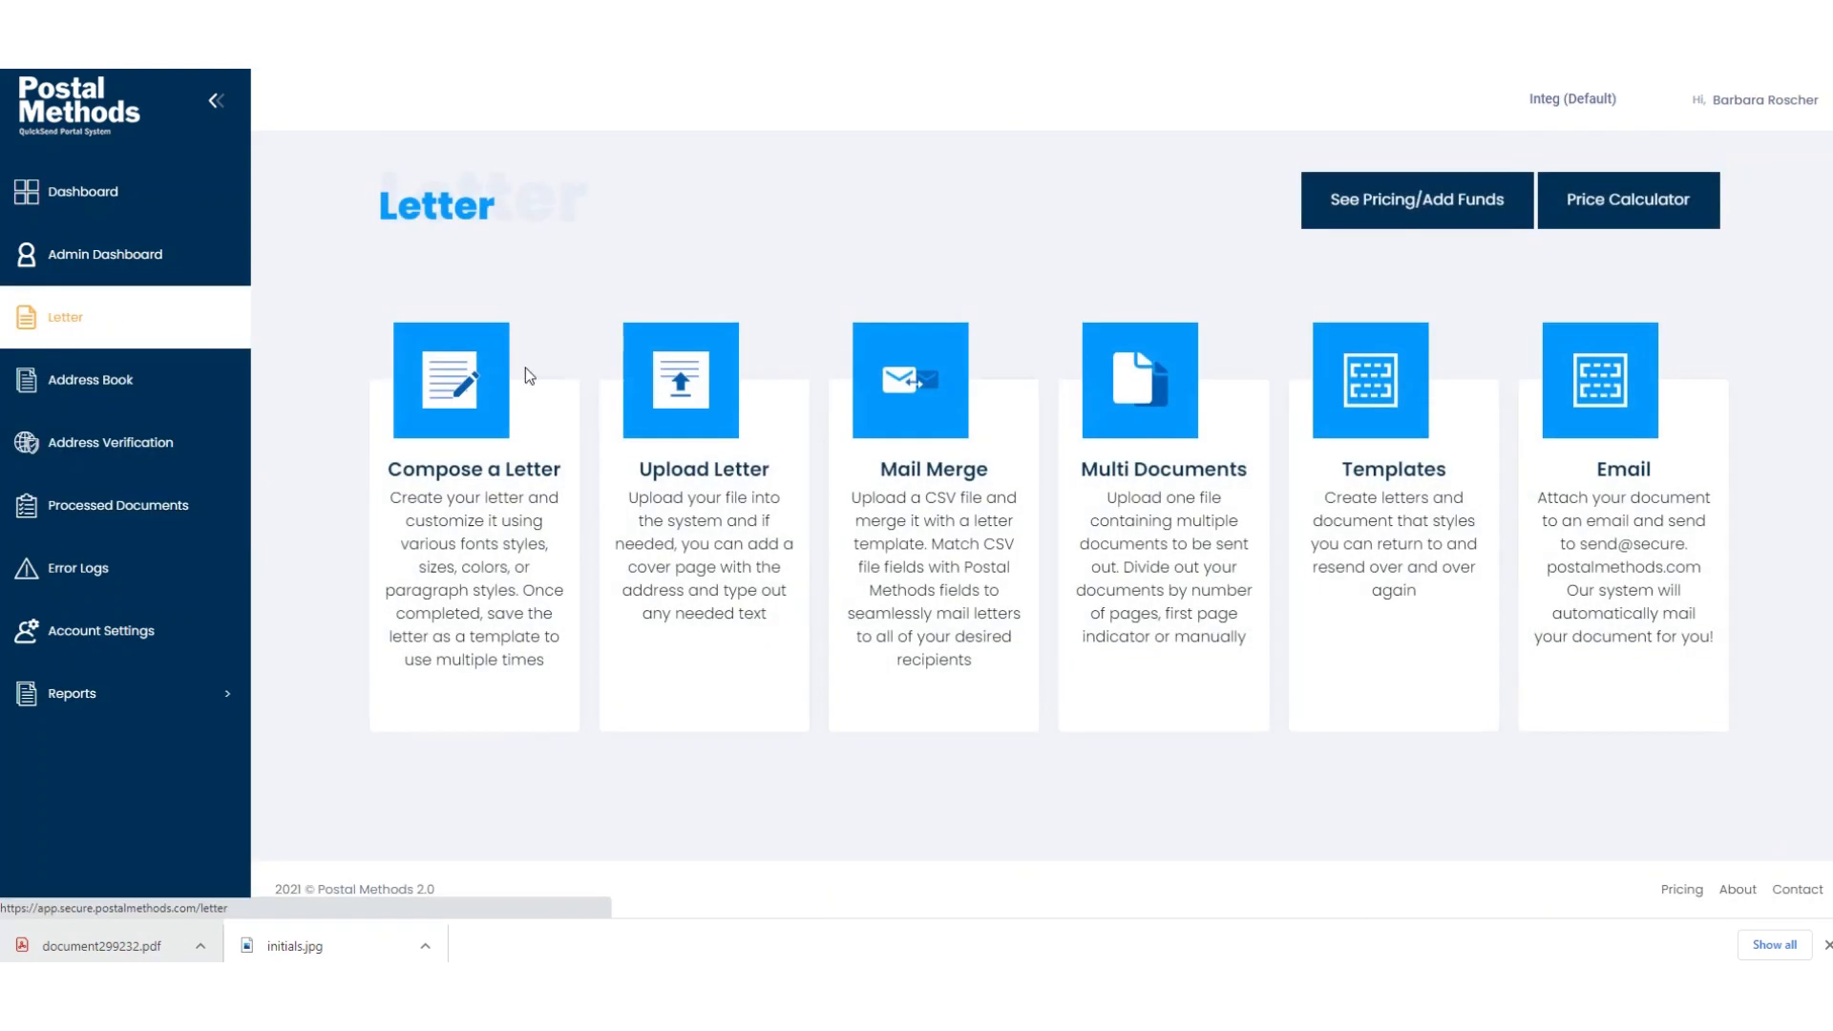
left_click(877, 380)
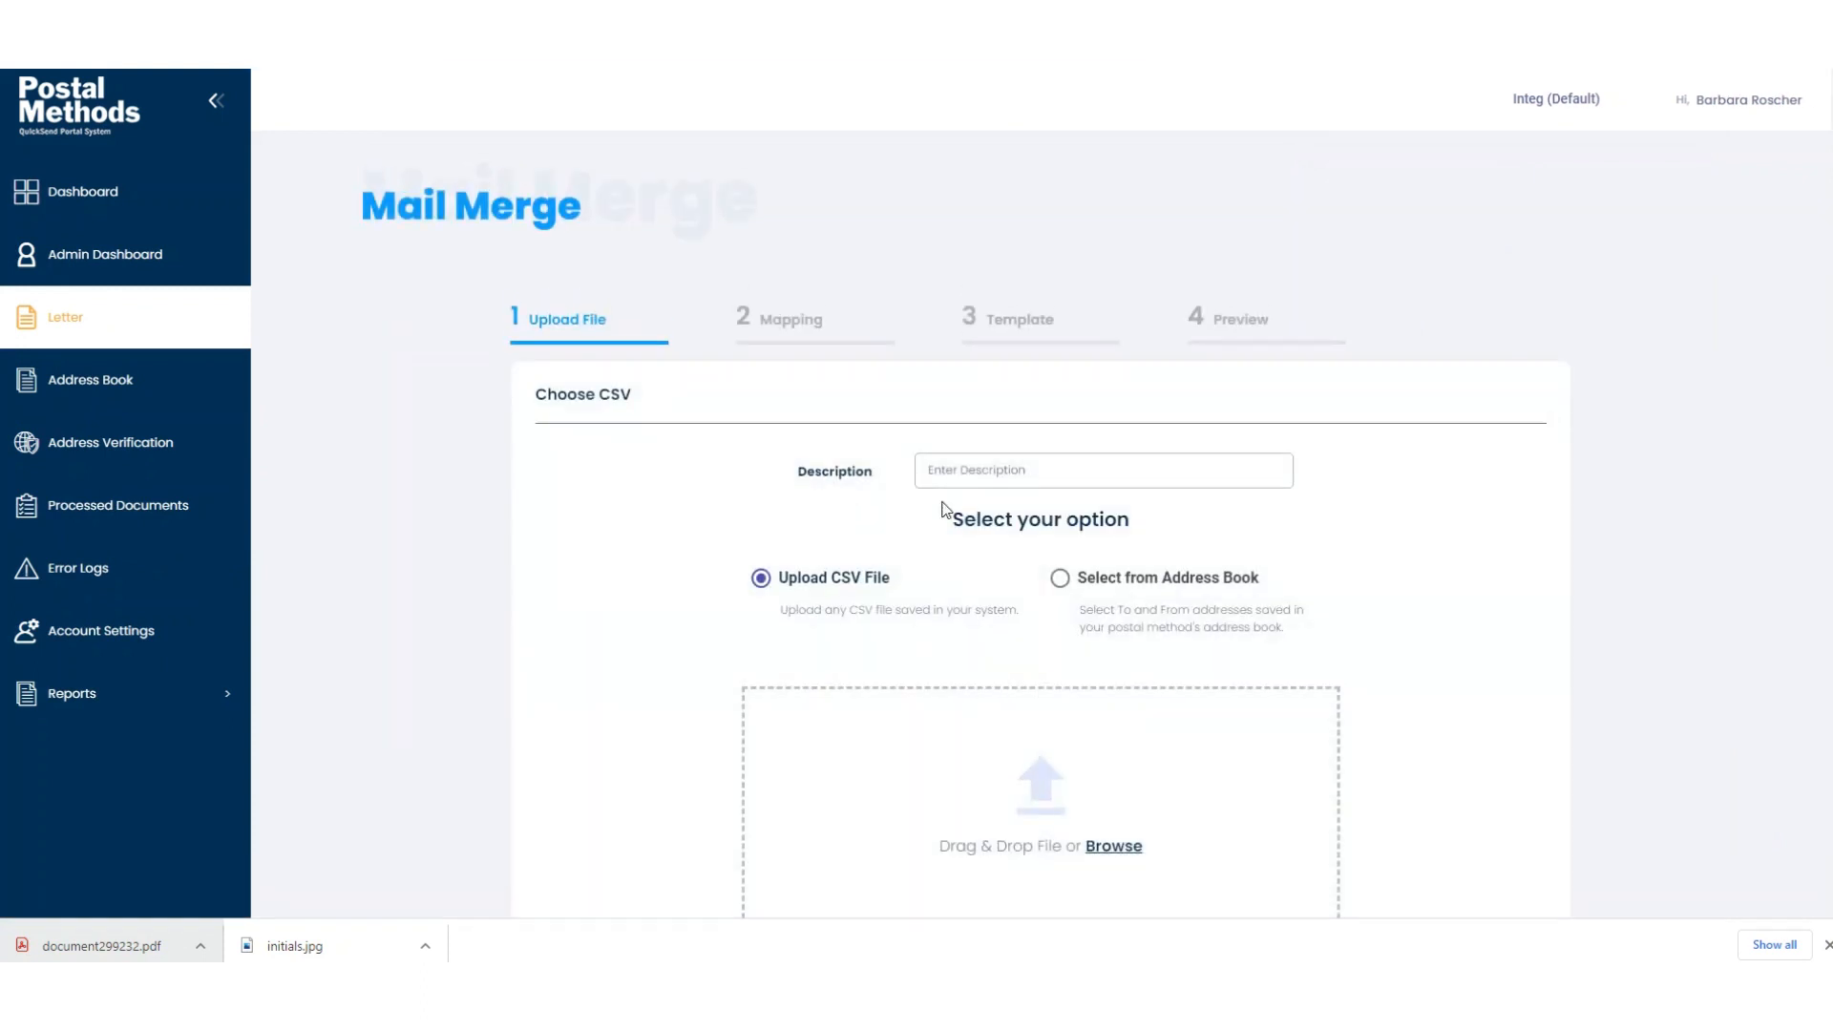
left_click(955, 482)
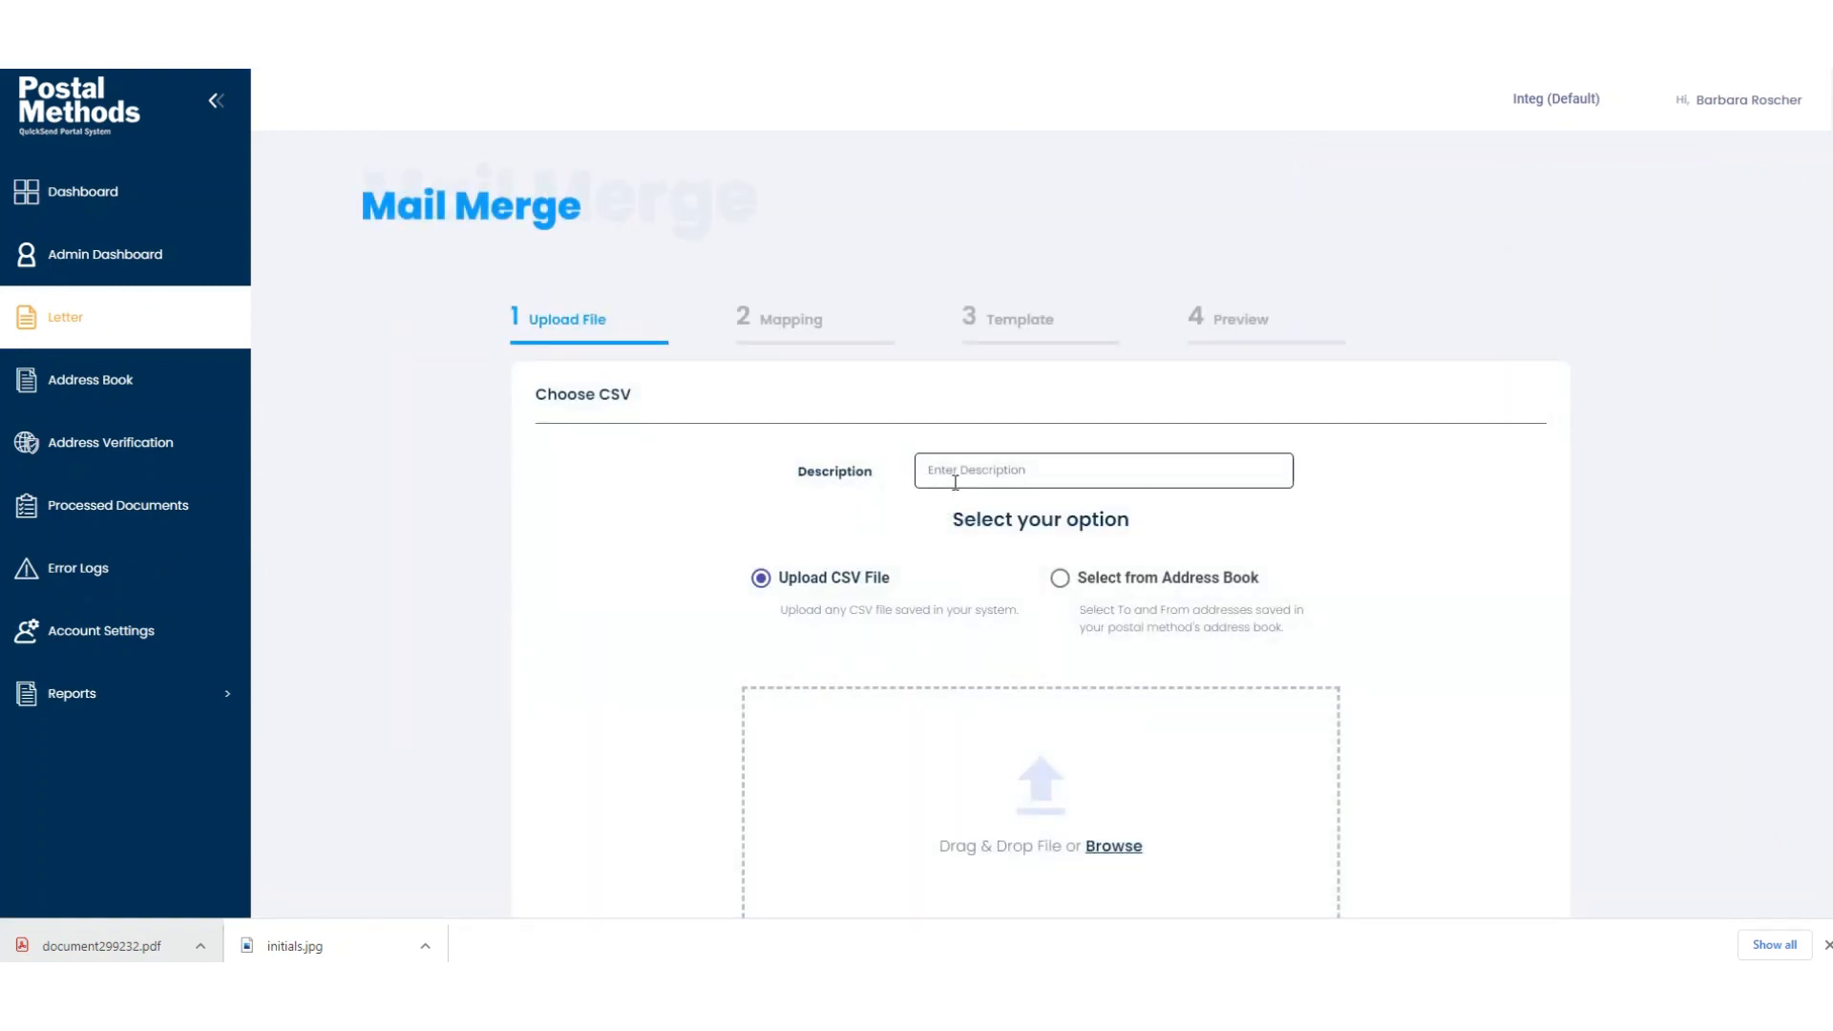
type("Thank You Letters")
left_click(1060, 580)
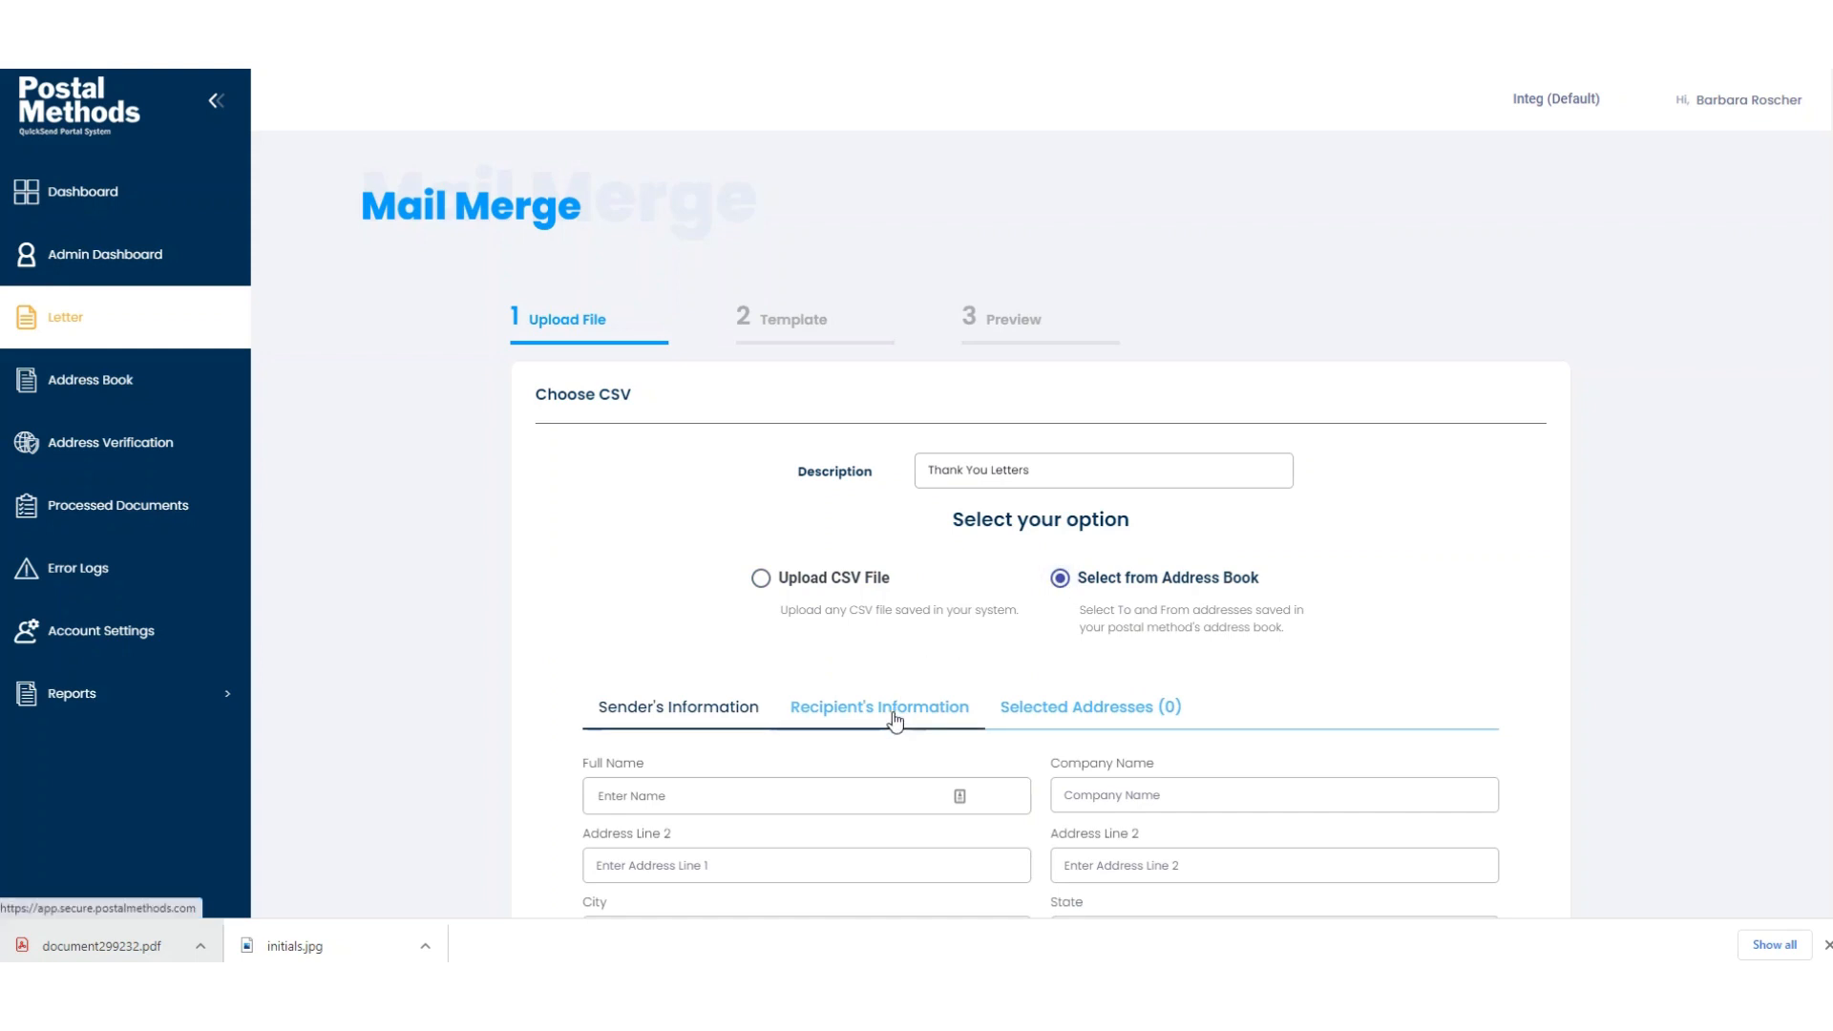
Select the first three address book entries as recipients and continue to the template stage.
scroll(893, 711, "down", 2)
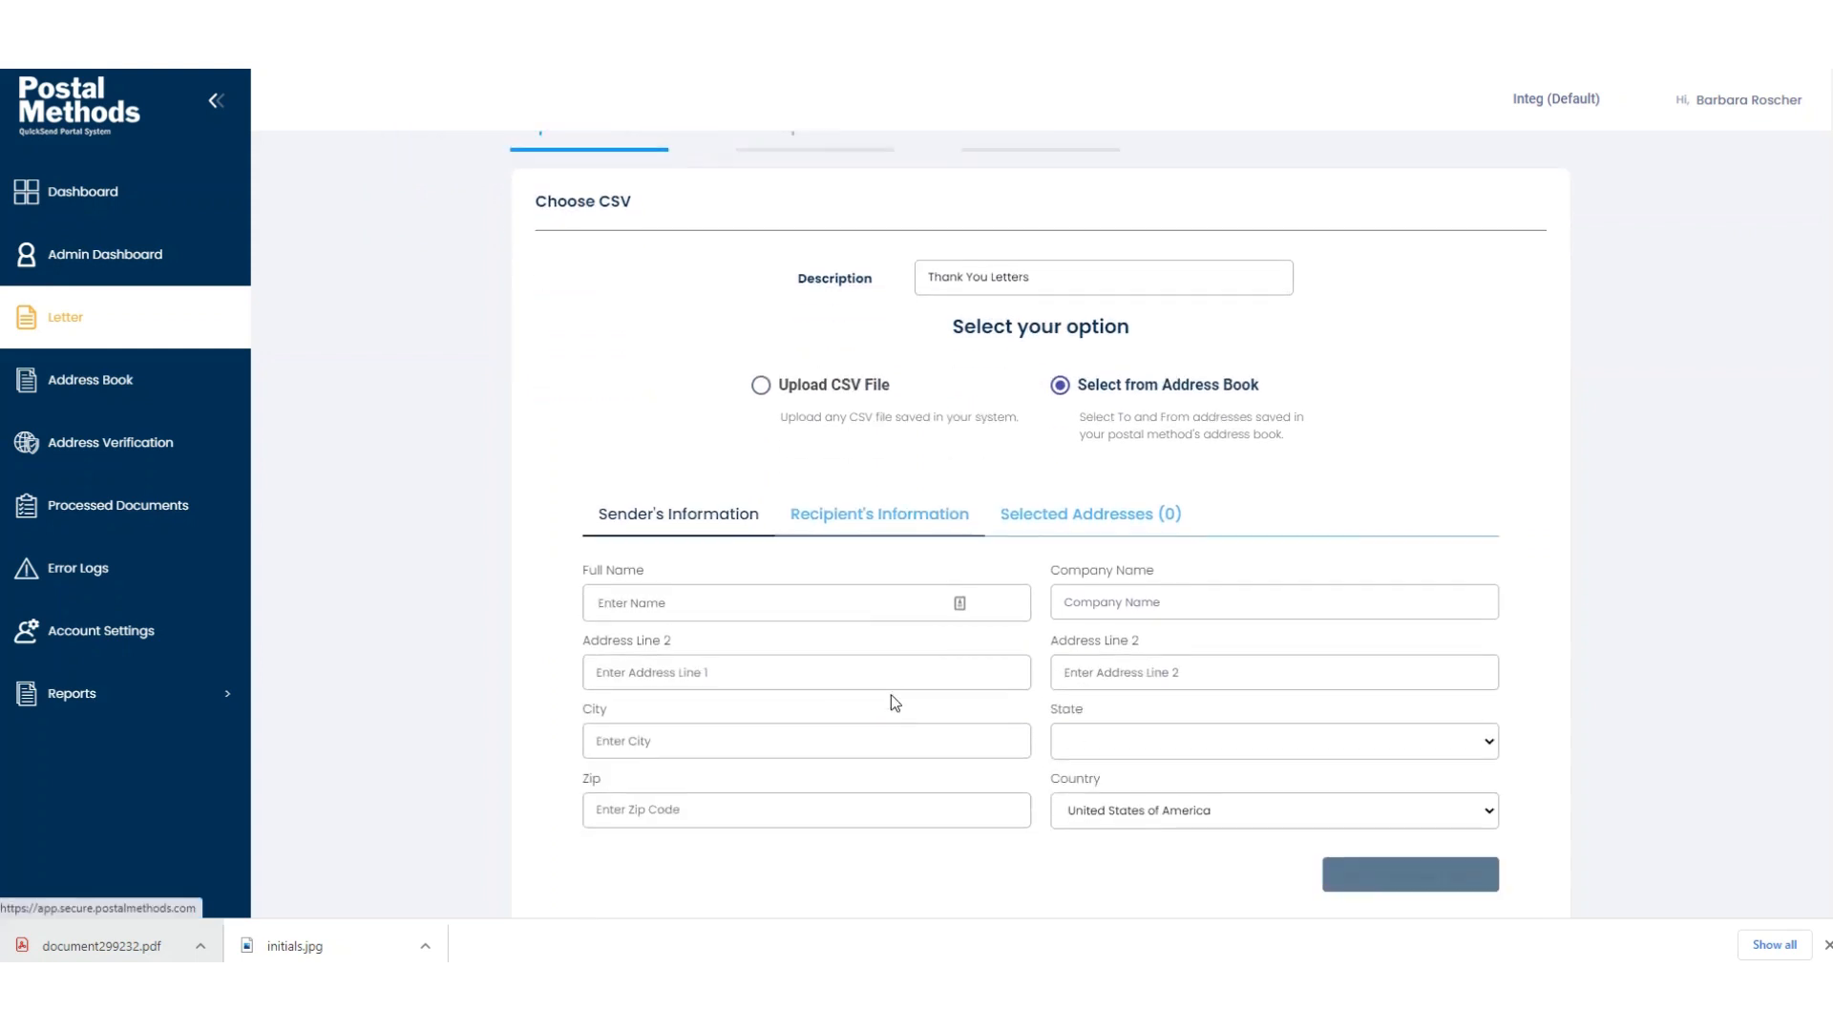
left_click(866, 528)
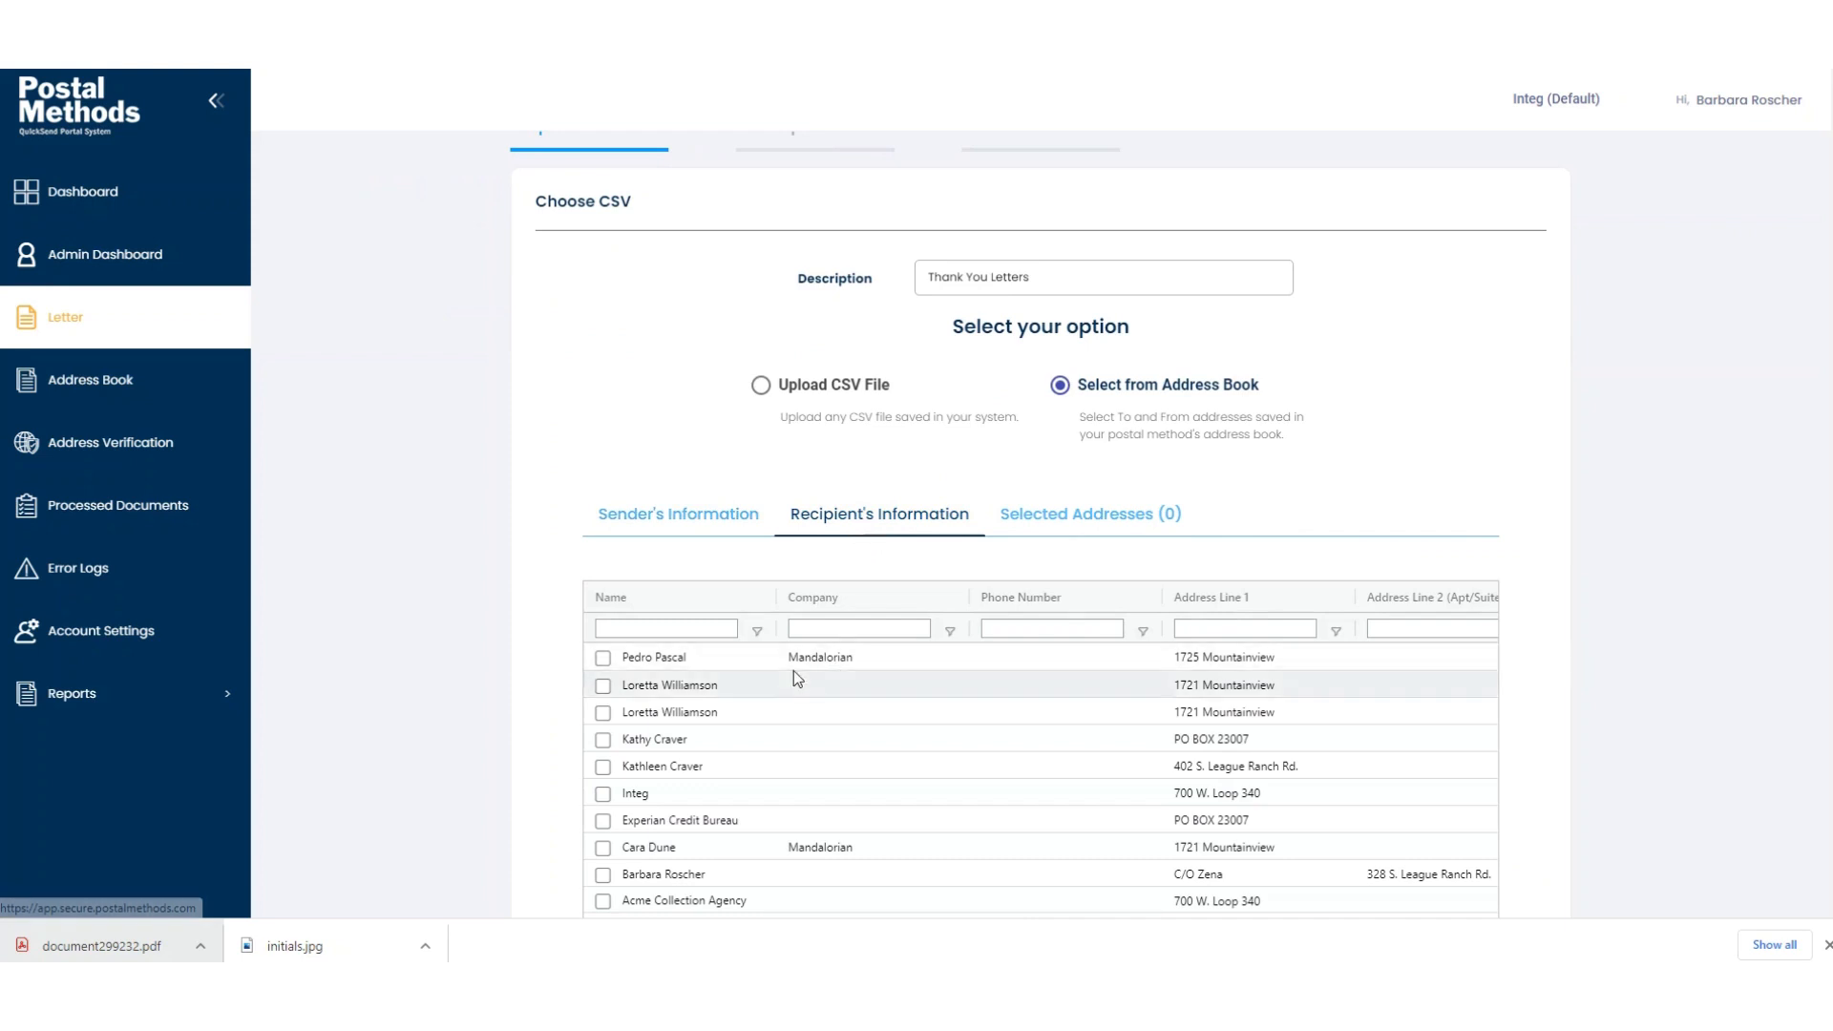
scroll(793, 671, "down", 1)
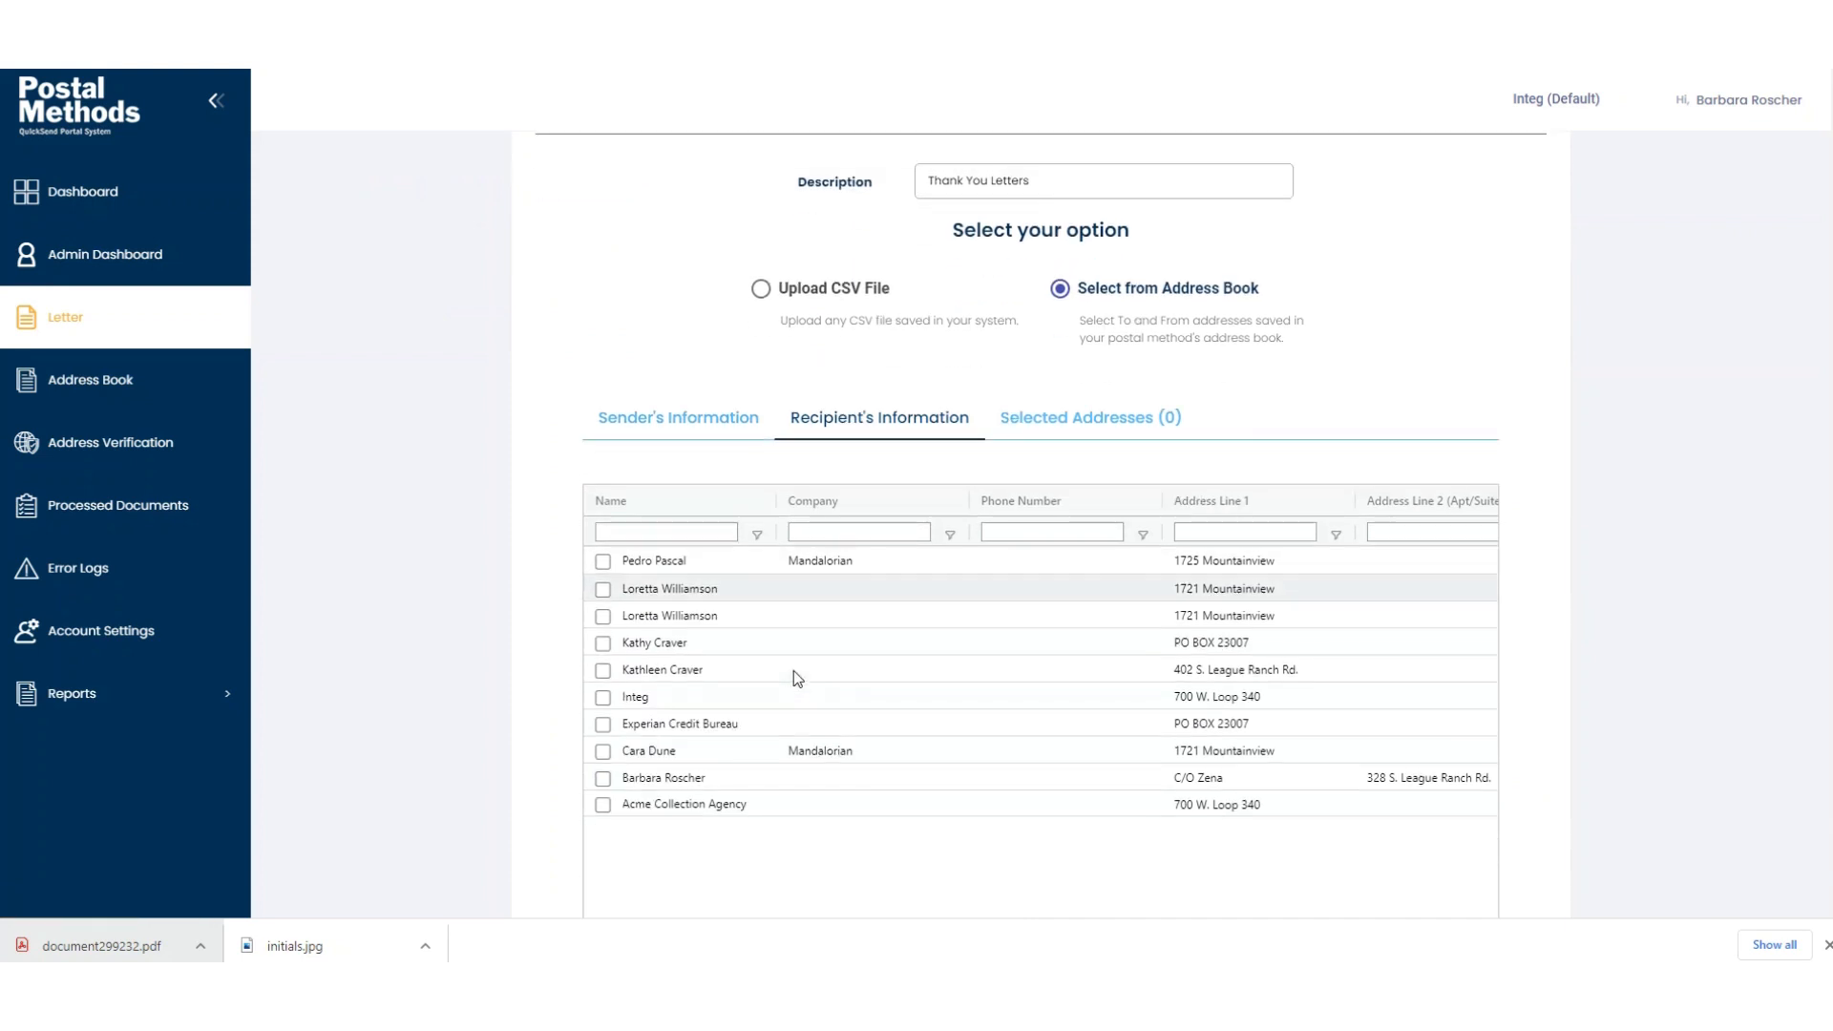
left_click(603, 562)
left_click(602, 590)
left_click(603, 616)
scroll(1090, 693, "down", 4)
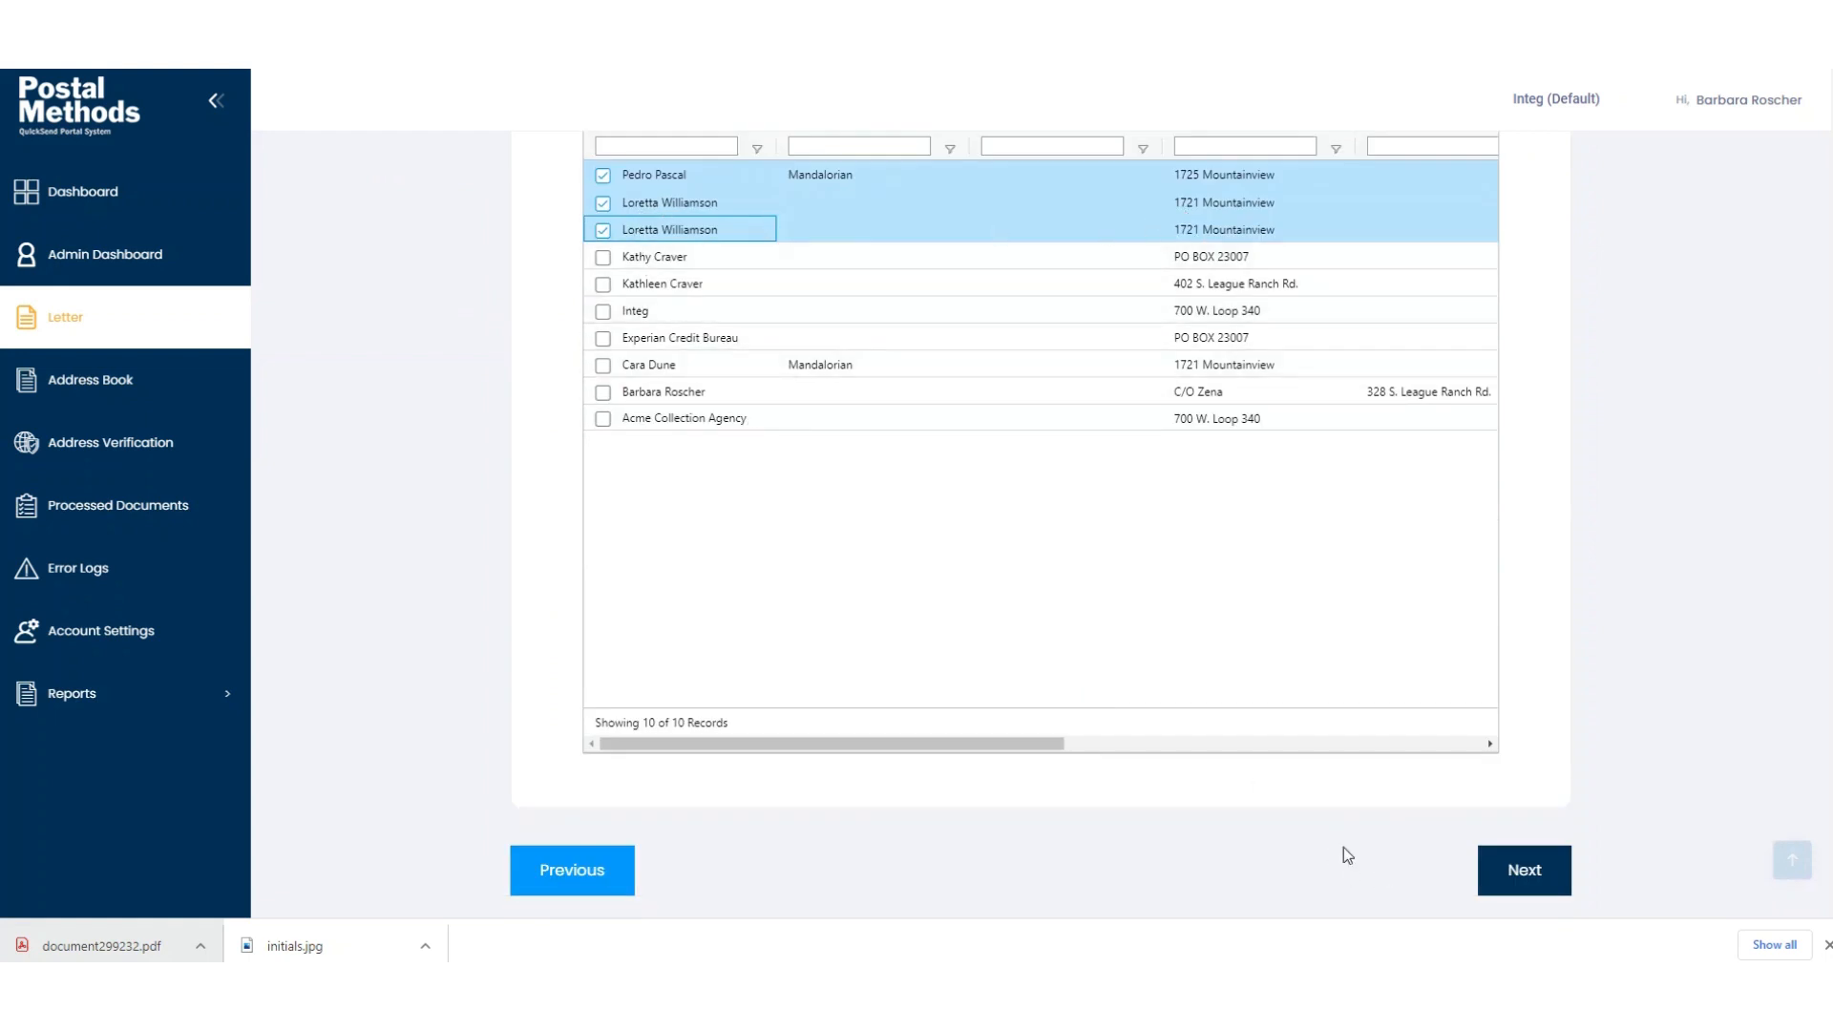
left_click(1519, 883)
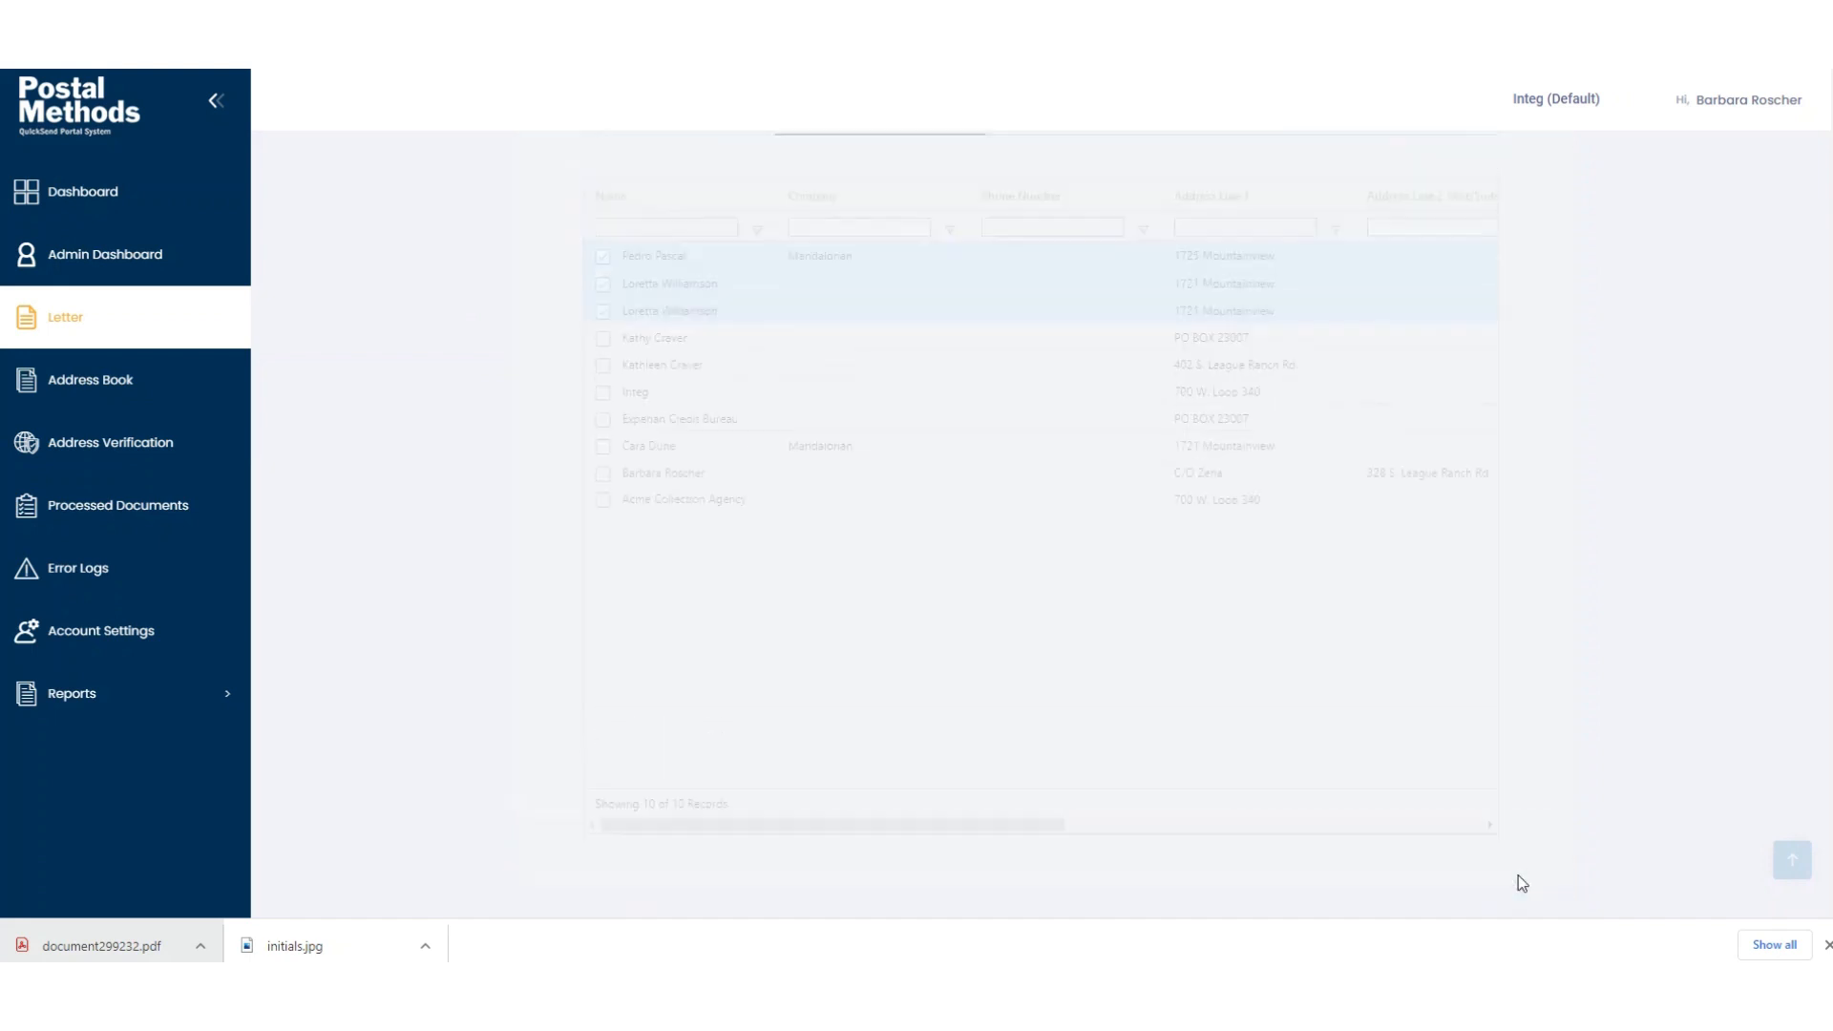
Choose to upload a template, set the printing color to Colored, and attach Letter Template2.pdf.
mouse_move(952, 785)
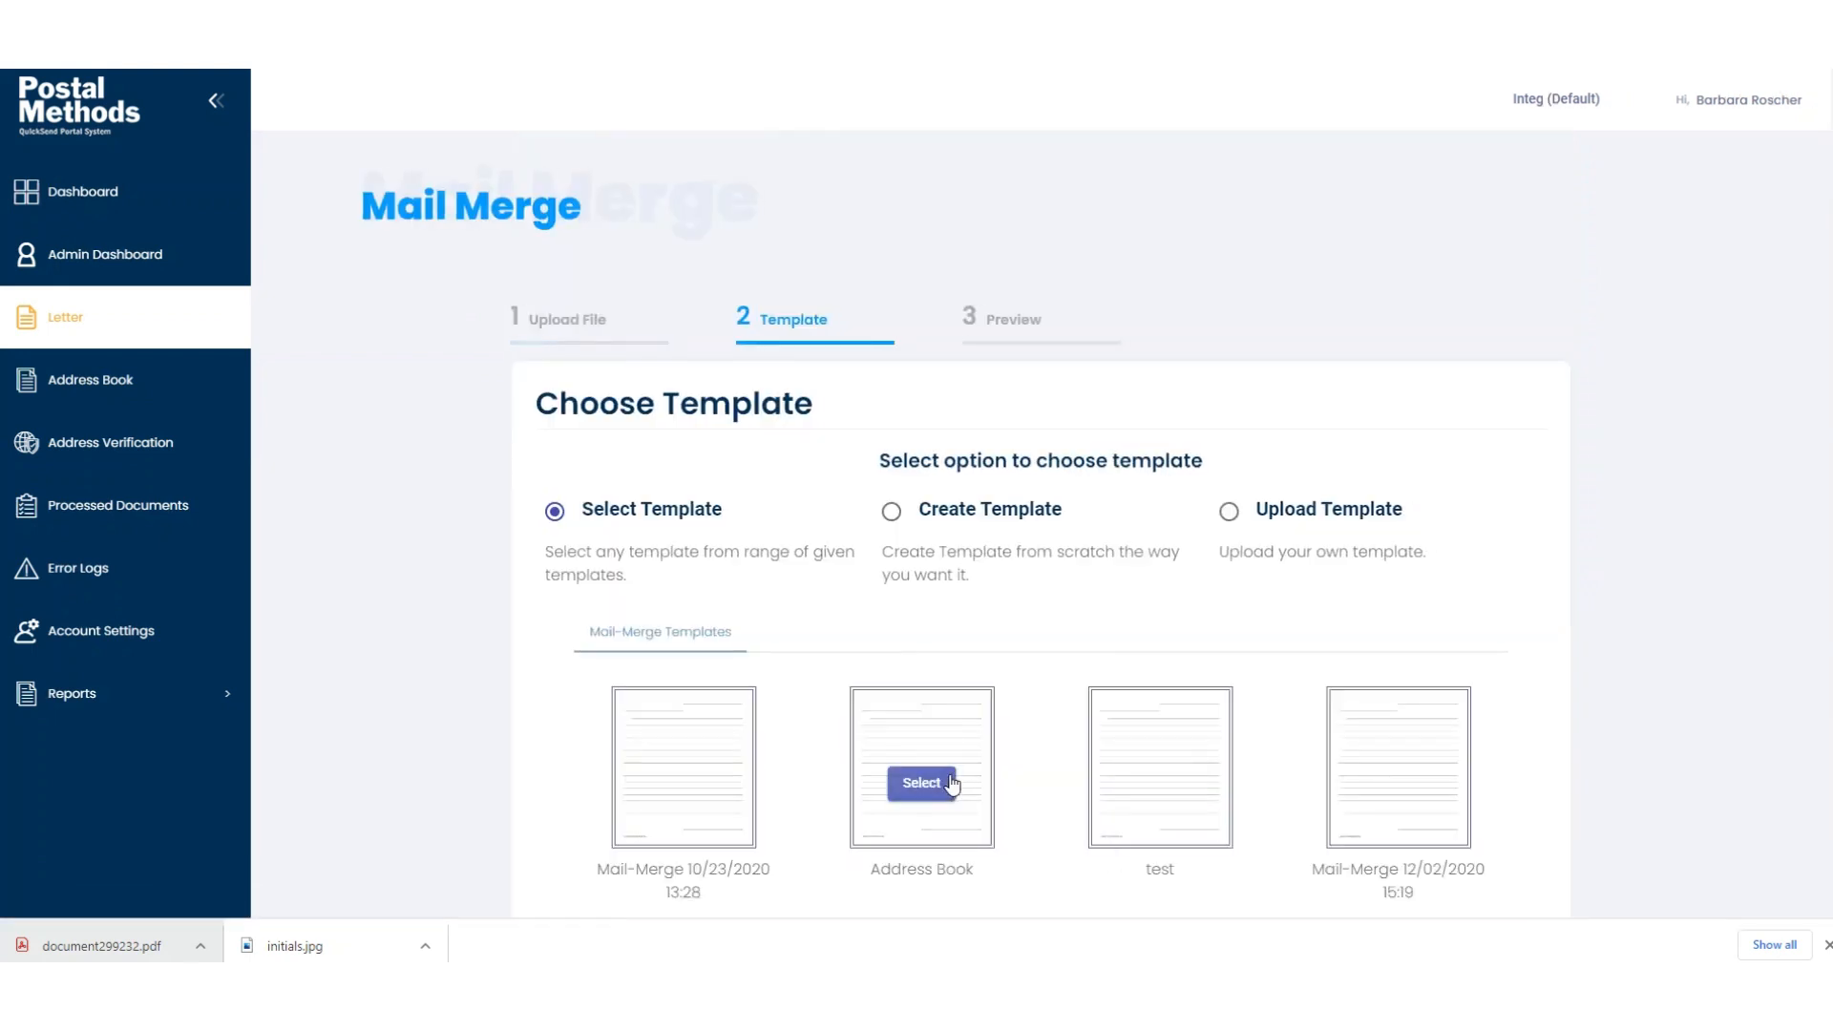
left_click(1229, 515)
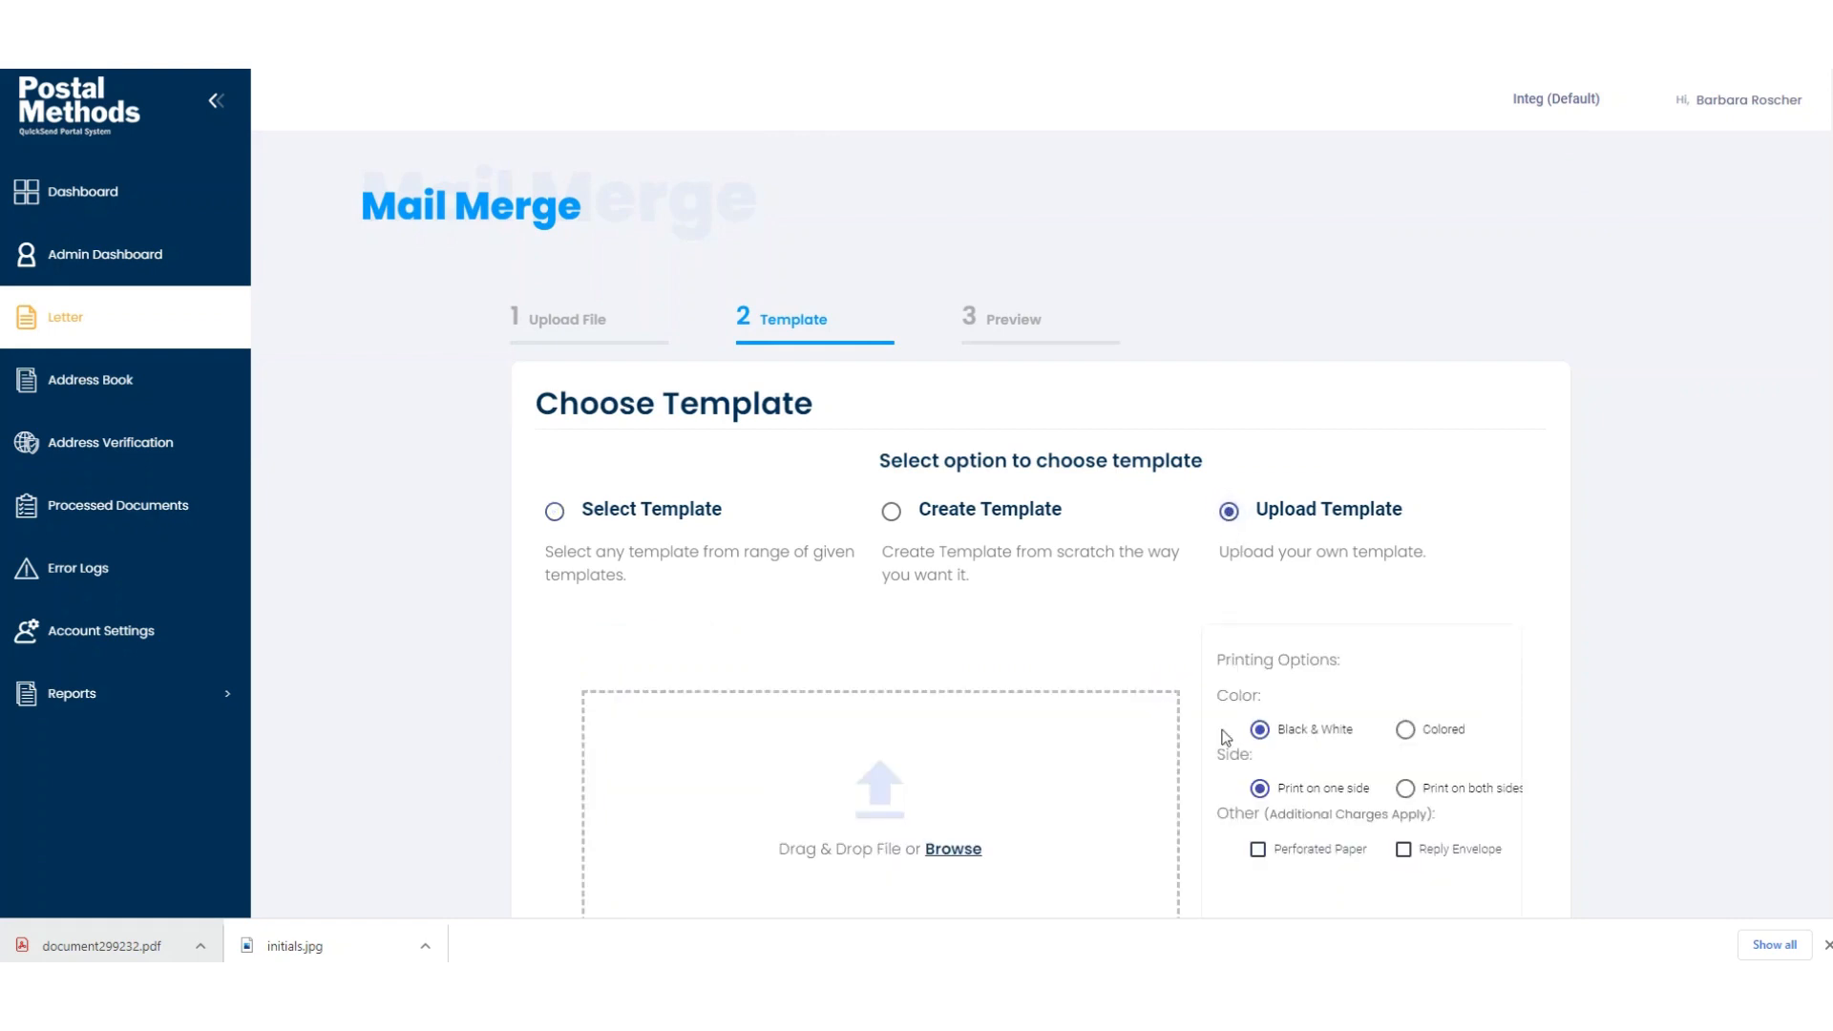
left_click(1405, 731)
left_click(953, 851)
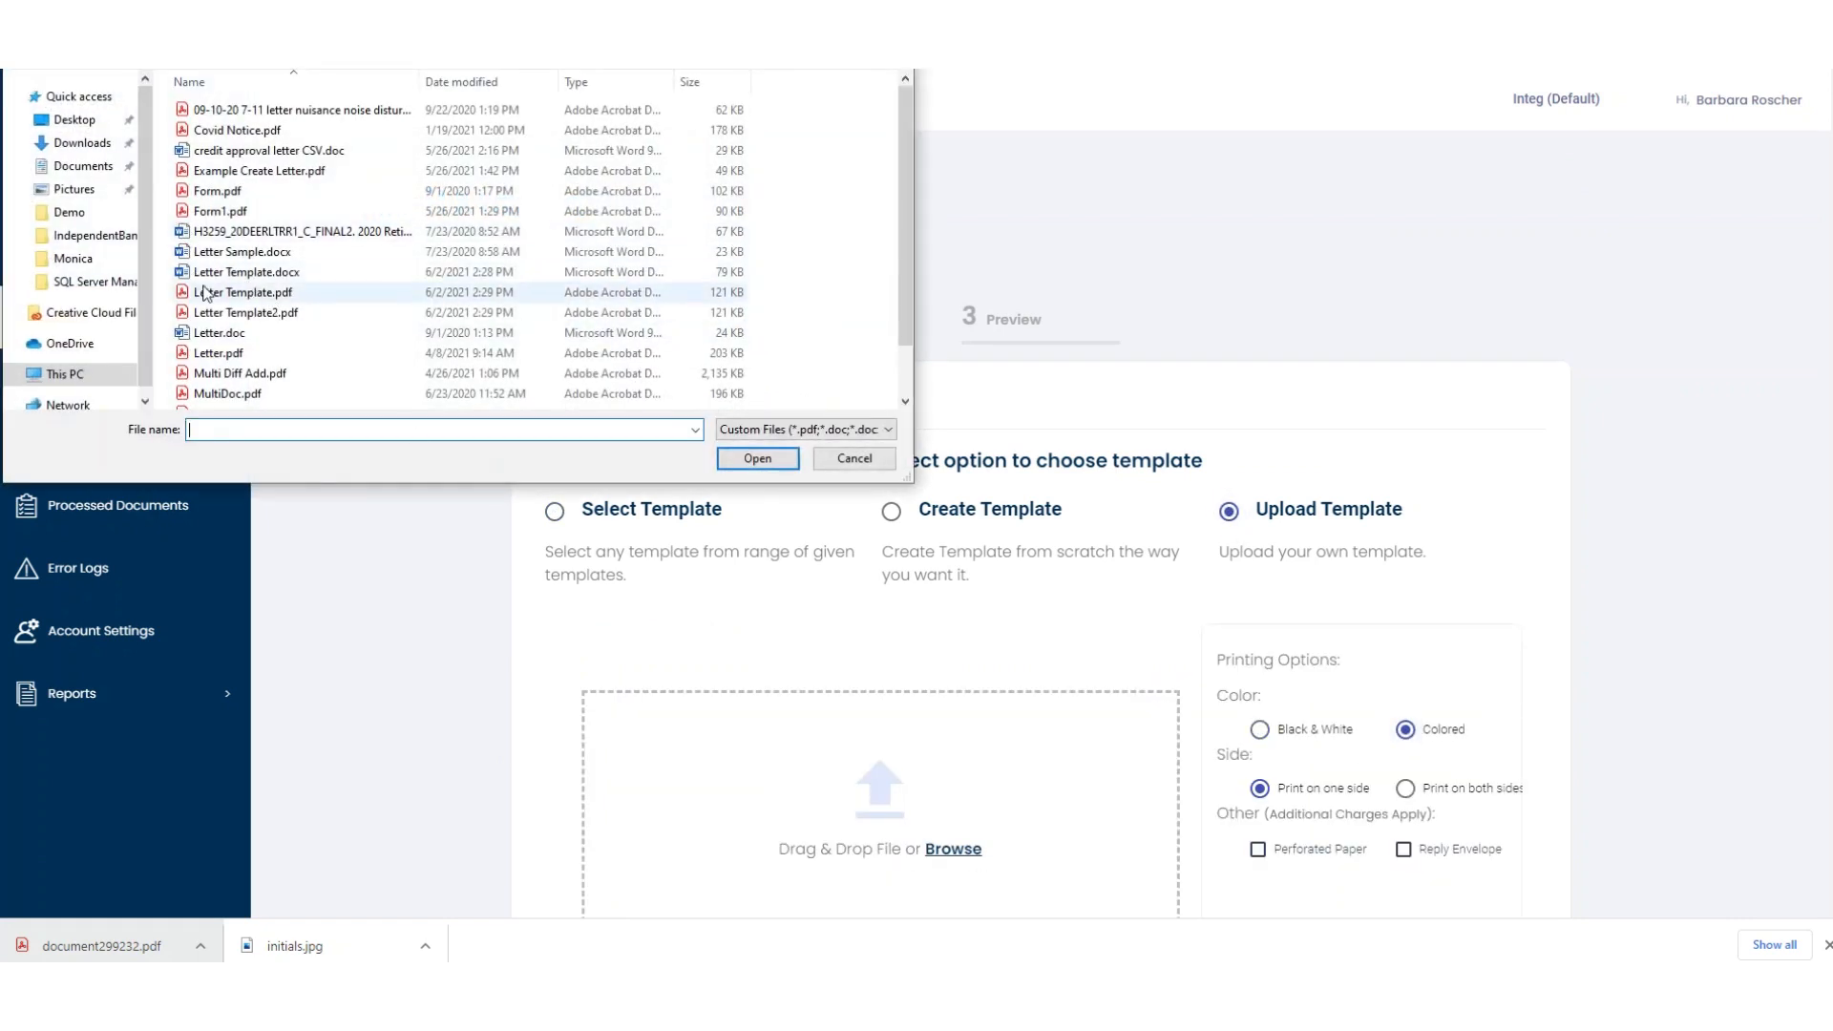
left_click(213, 318)
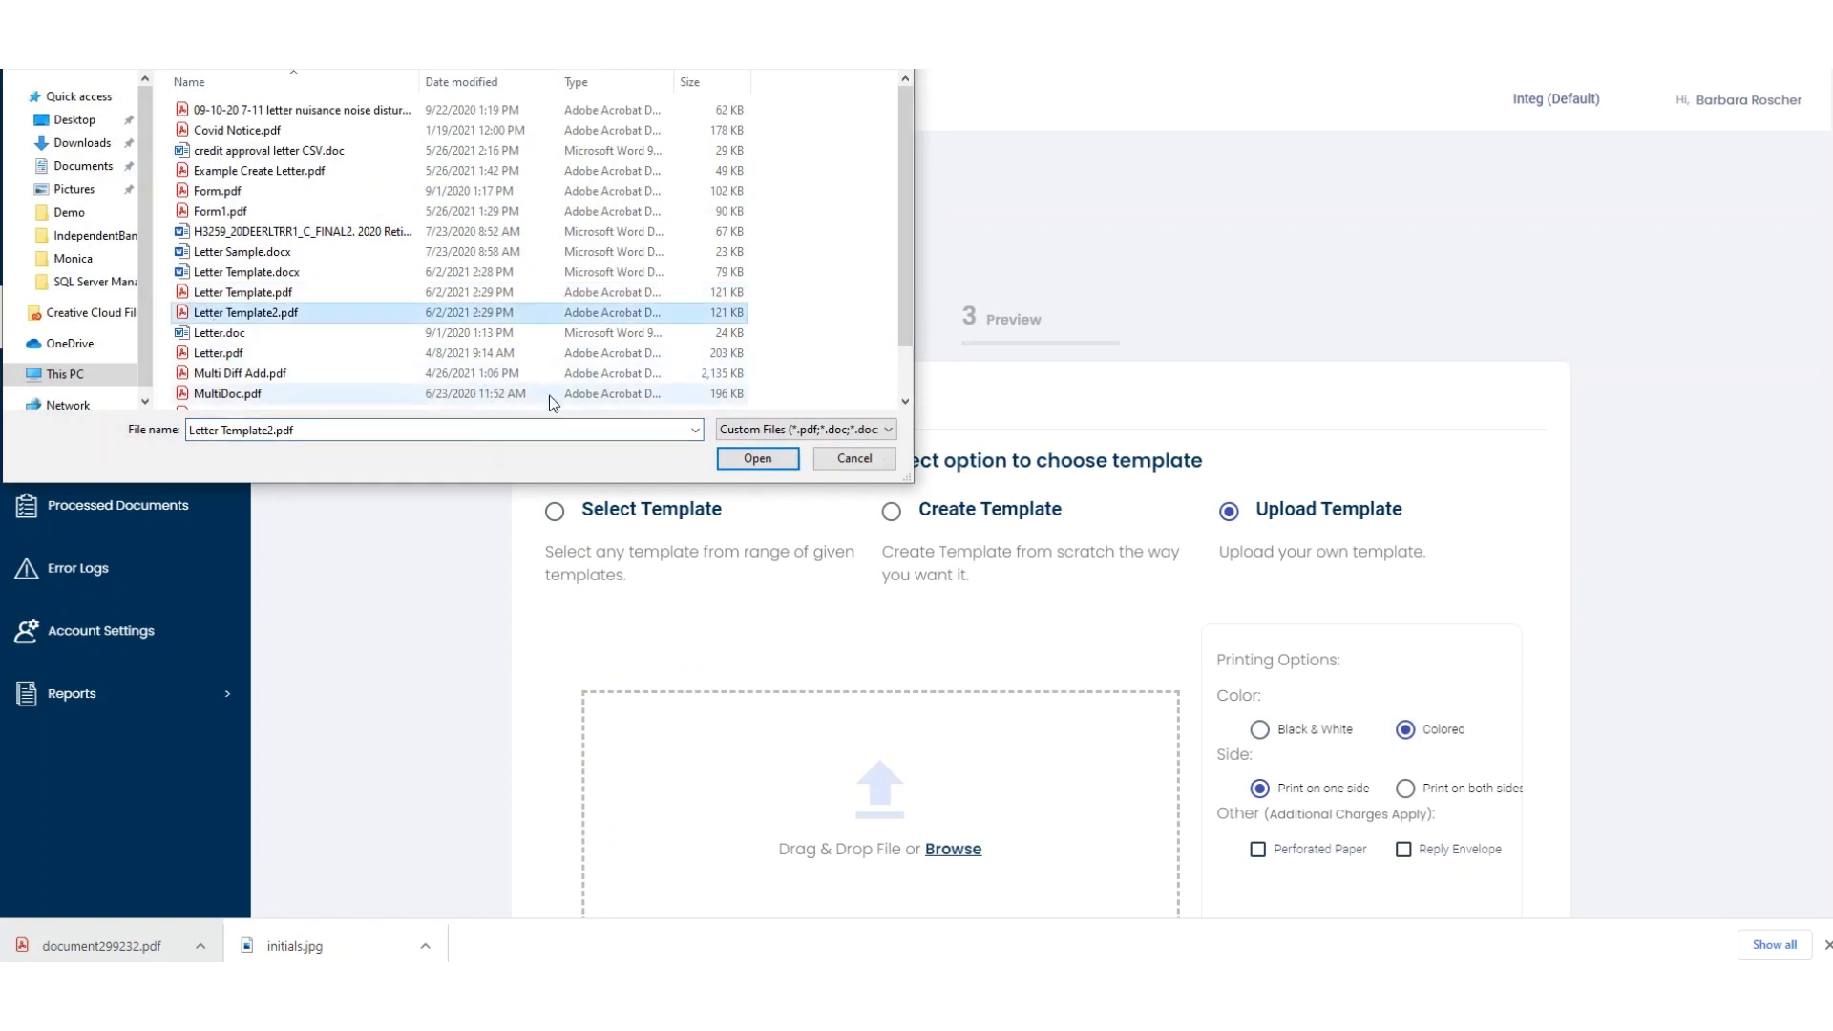
left_click(773, 464)
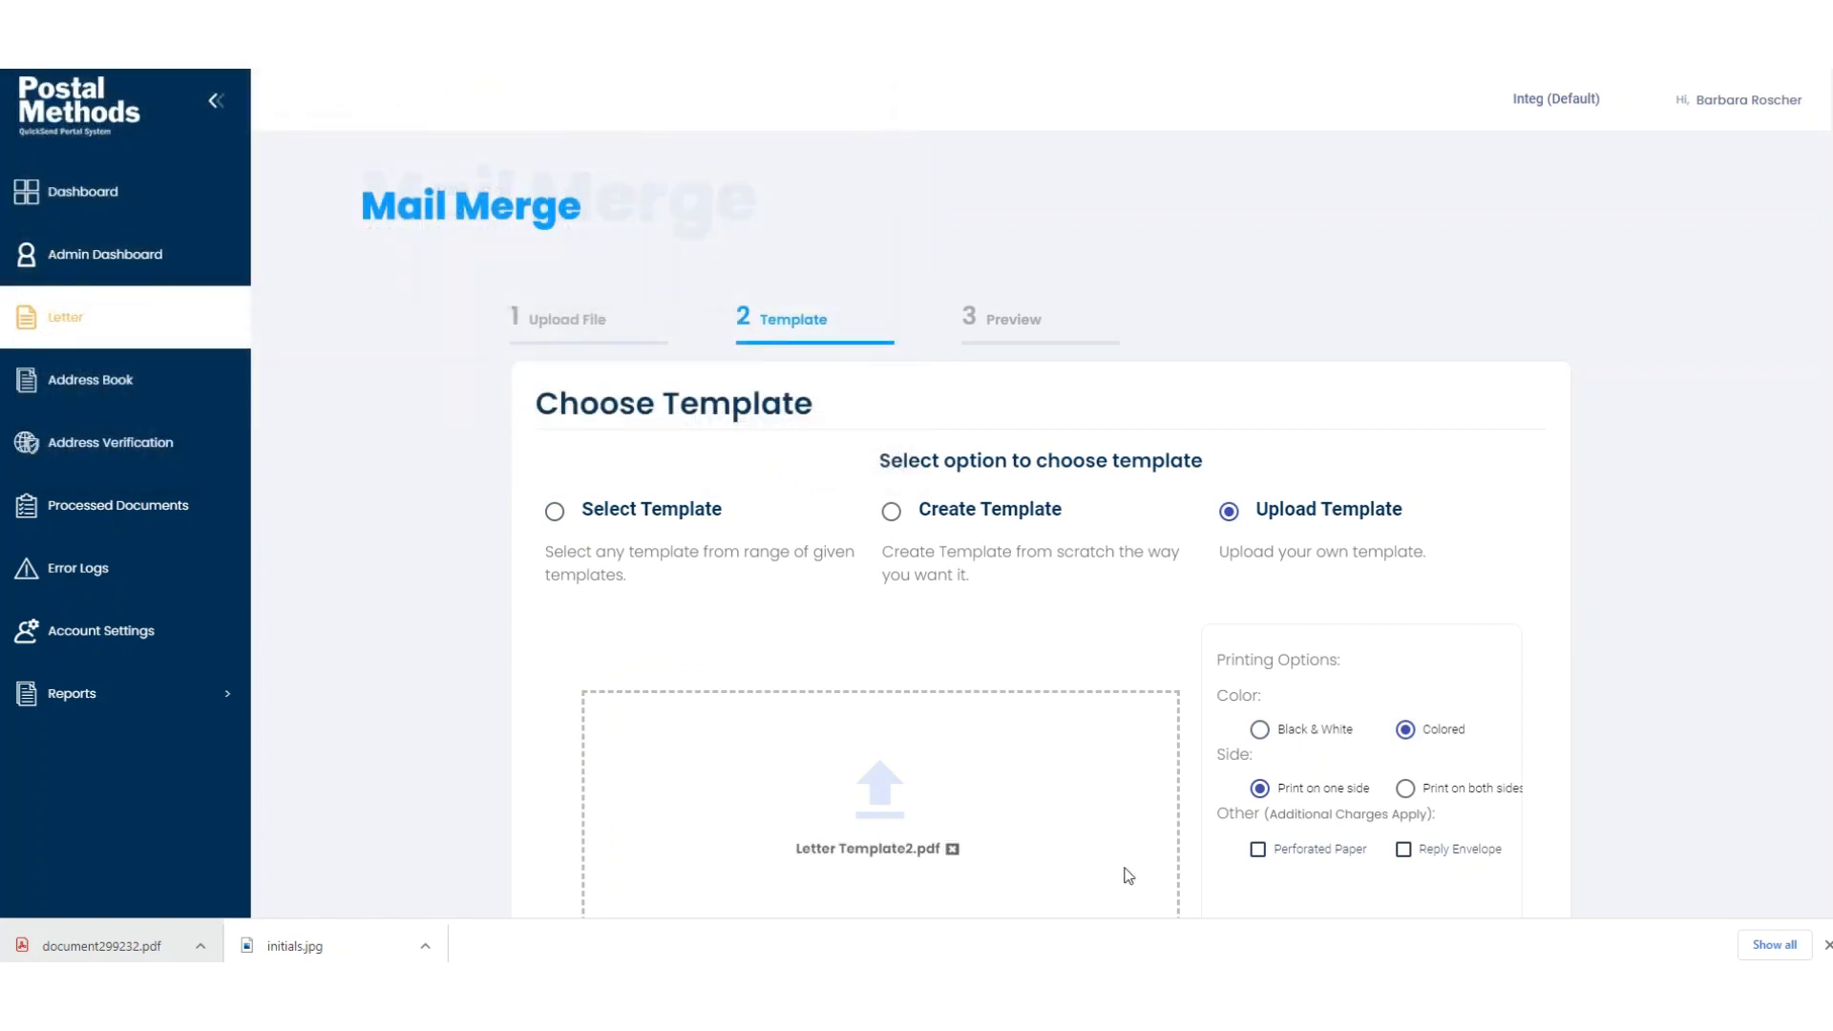
Continue to the document preview and check the letter's recipient address block and the template options.
scroll(1129, 874, "down", 3)
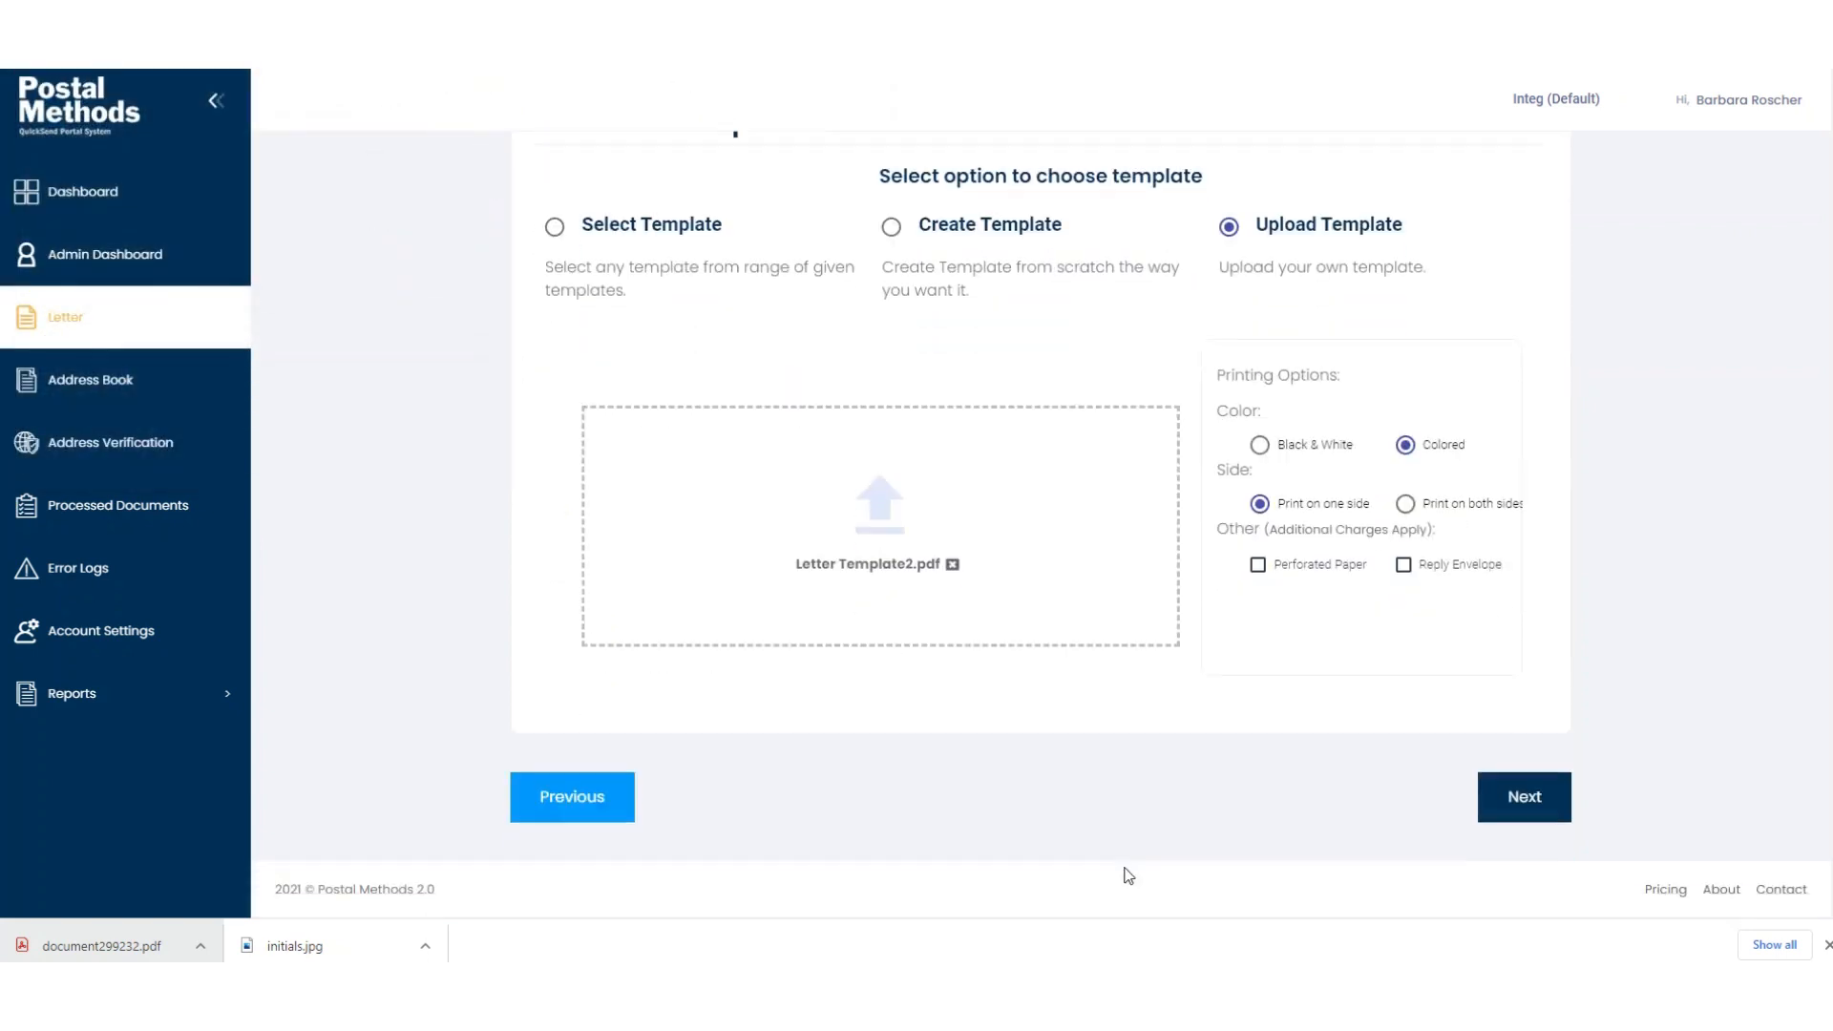
left_click(1518, 798)
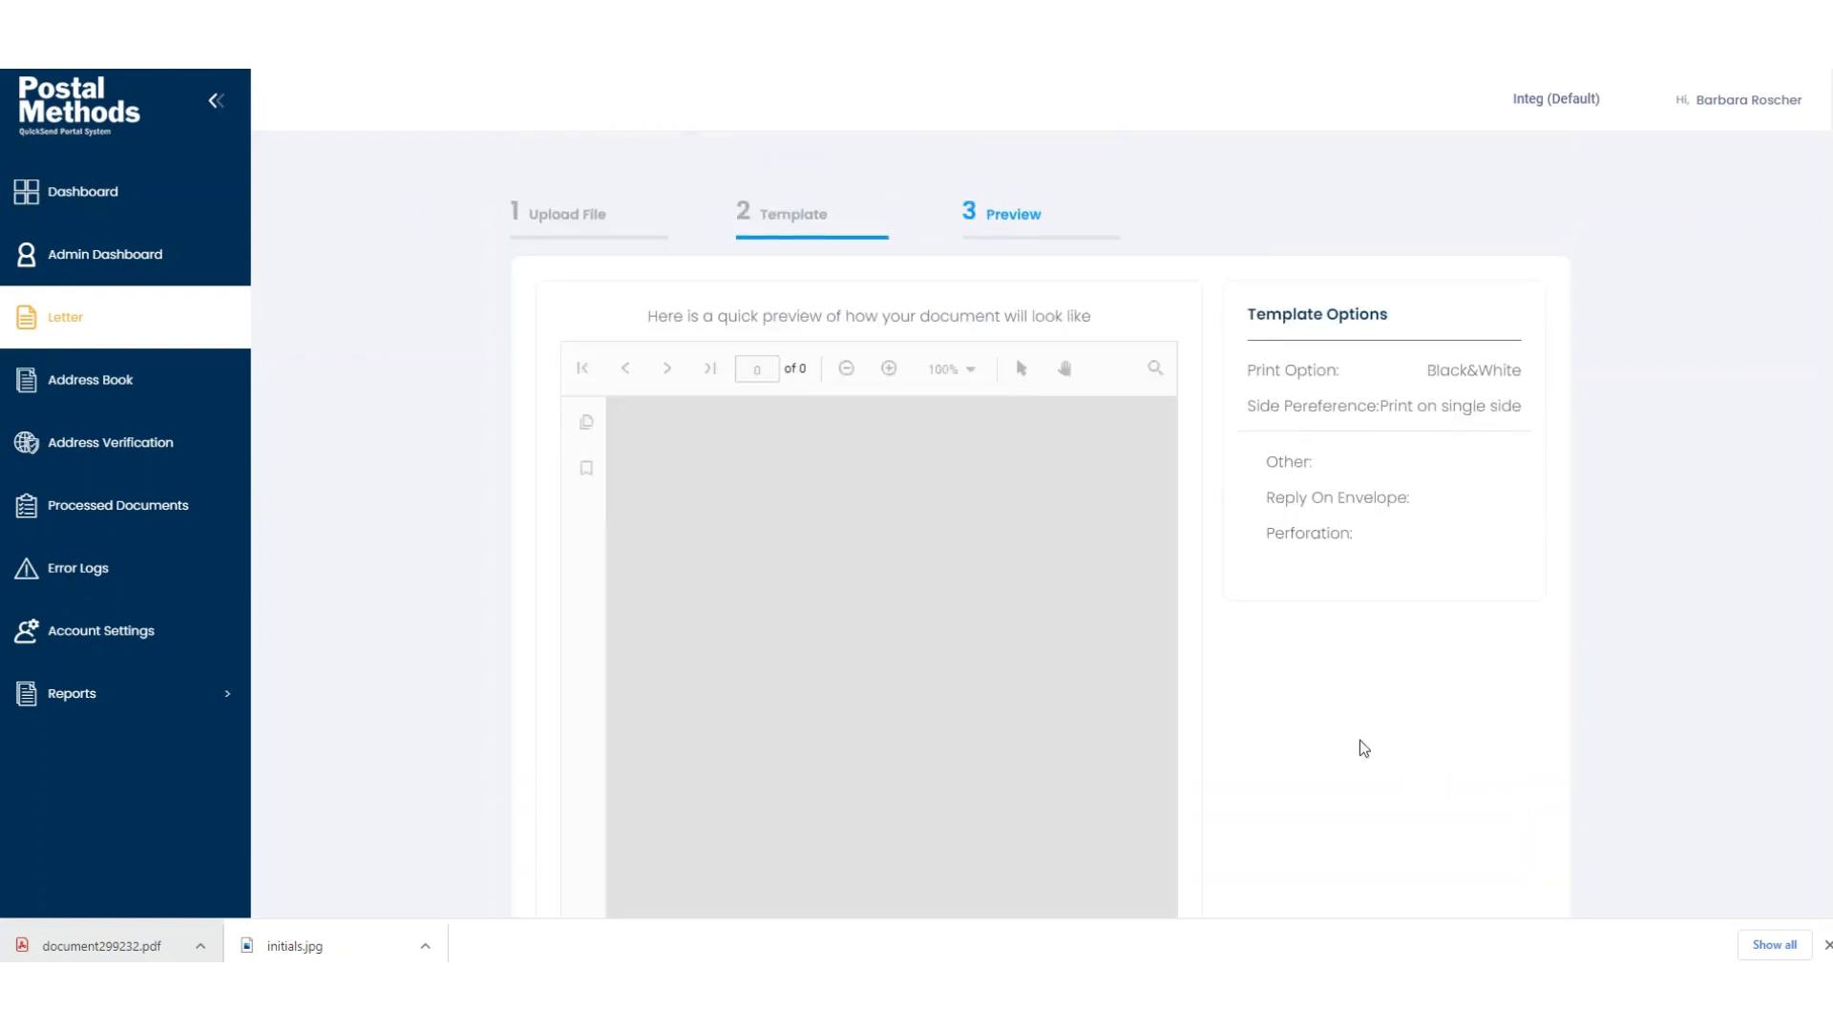
scroll(1331, 729, "down", 2)
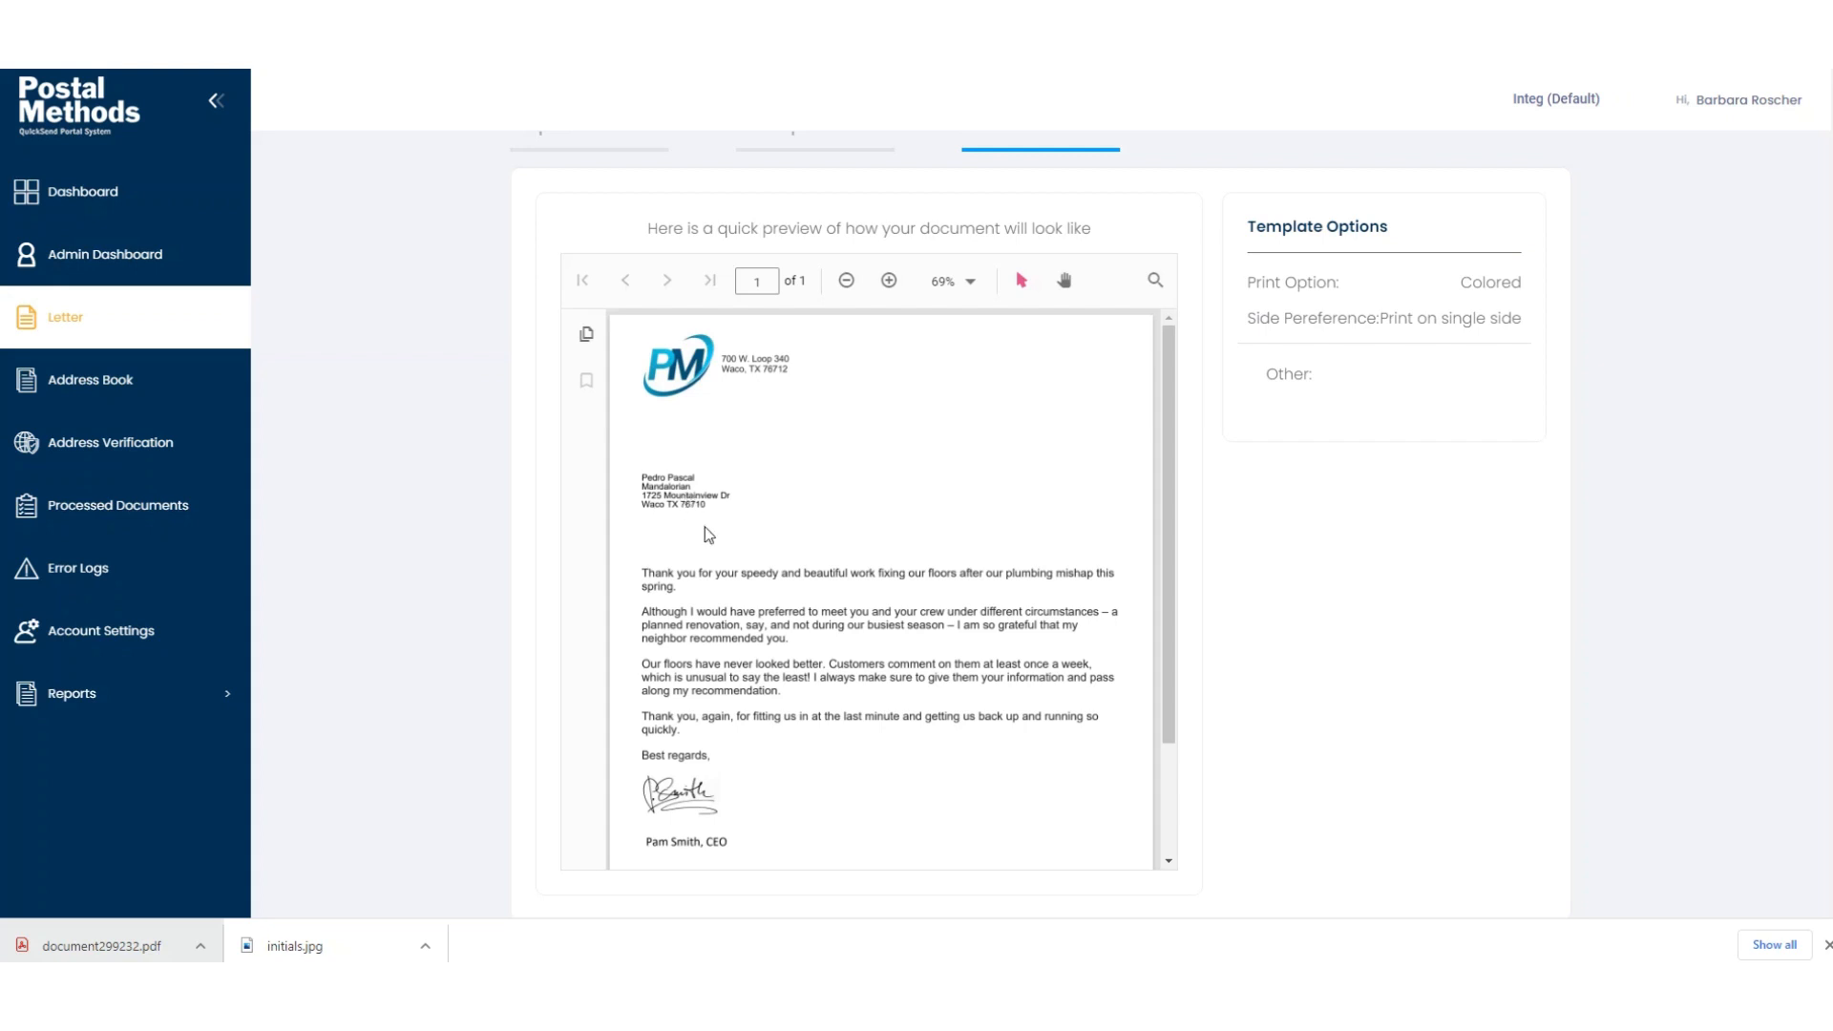
scroll(712, 527, "up", 2)
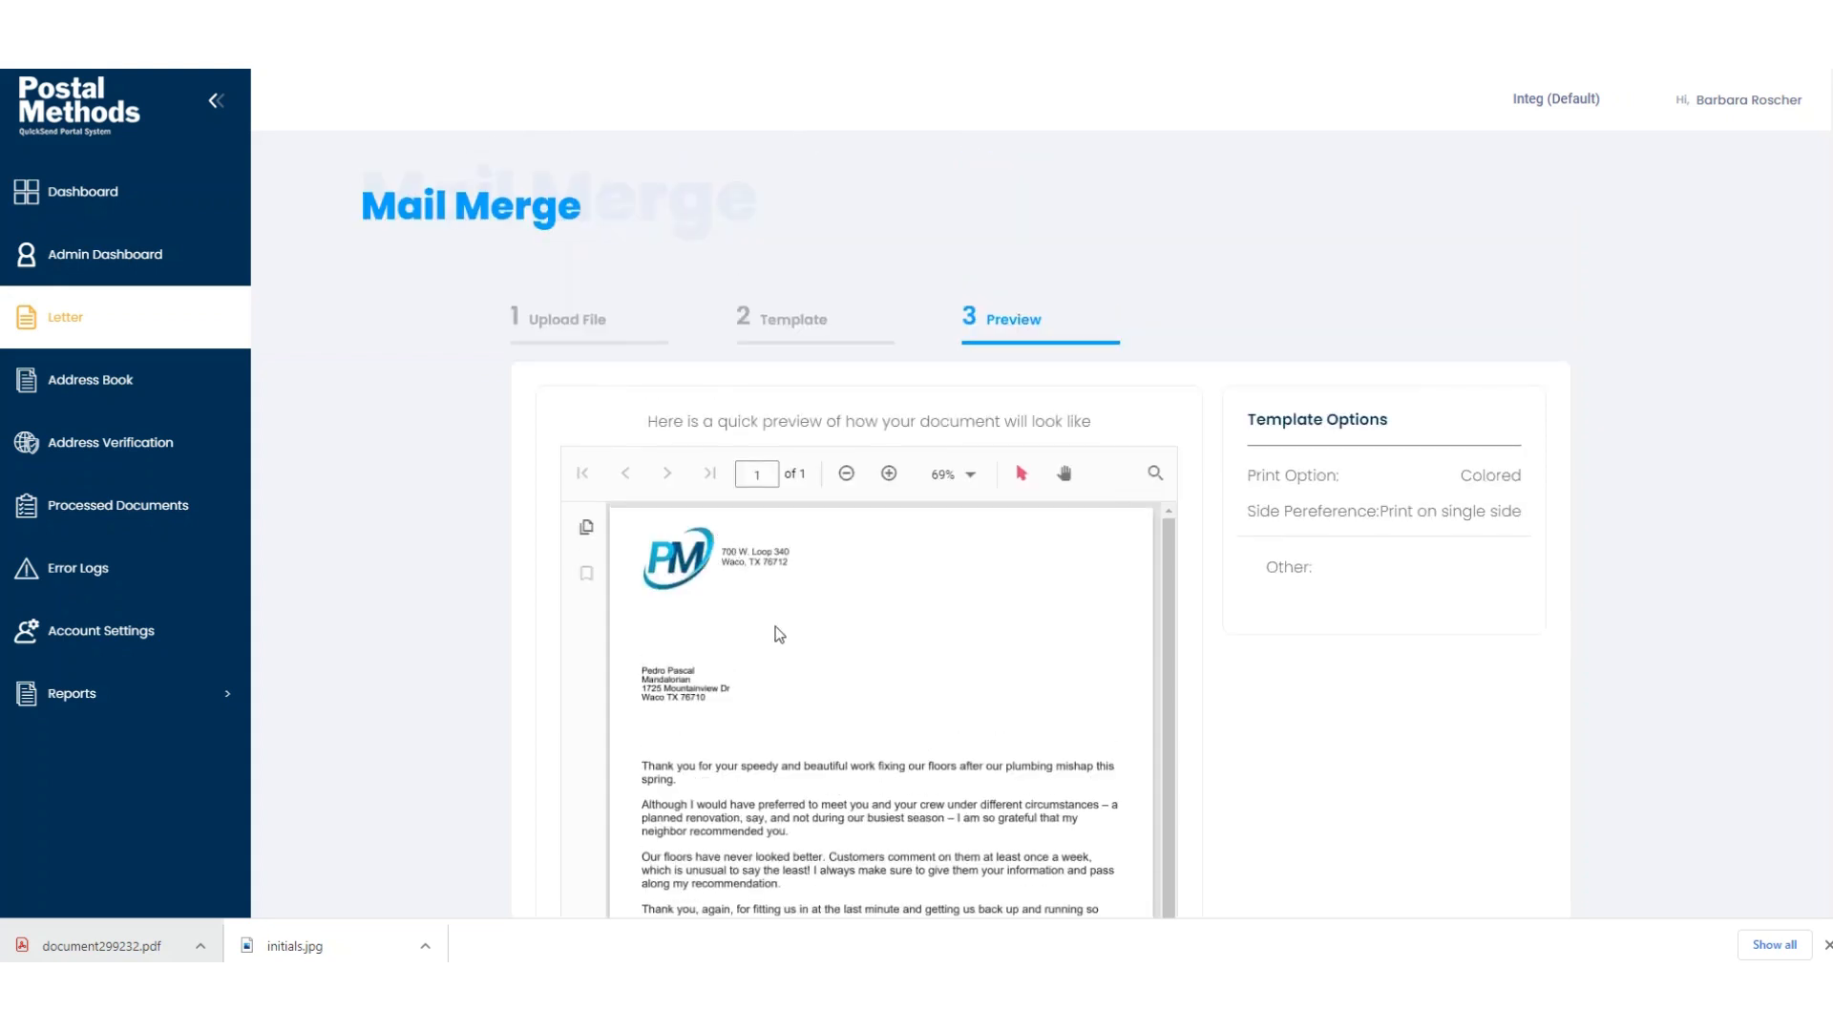